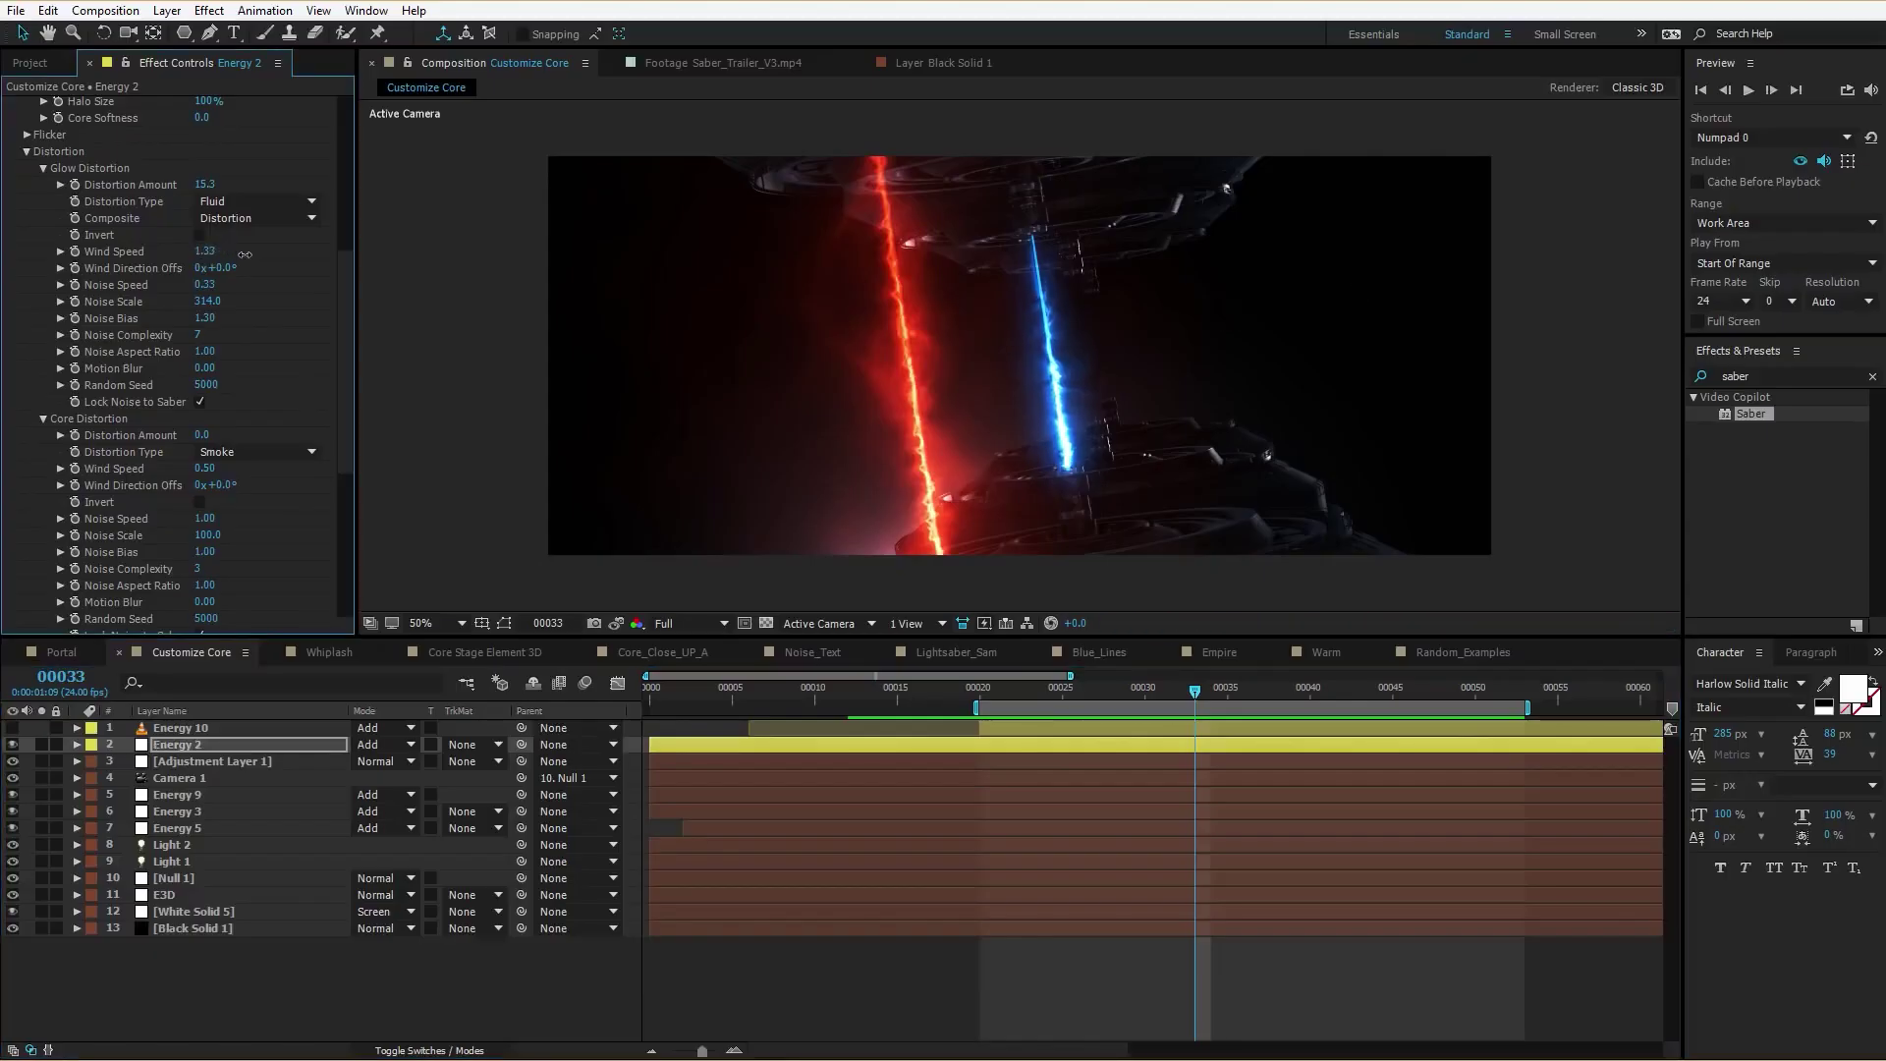
Step: Scrub the blue saber's Glow Distortion Wind Speed from 1.33 up to about 2.09
drag(245, 254, 320, 254)
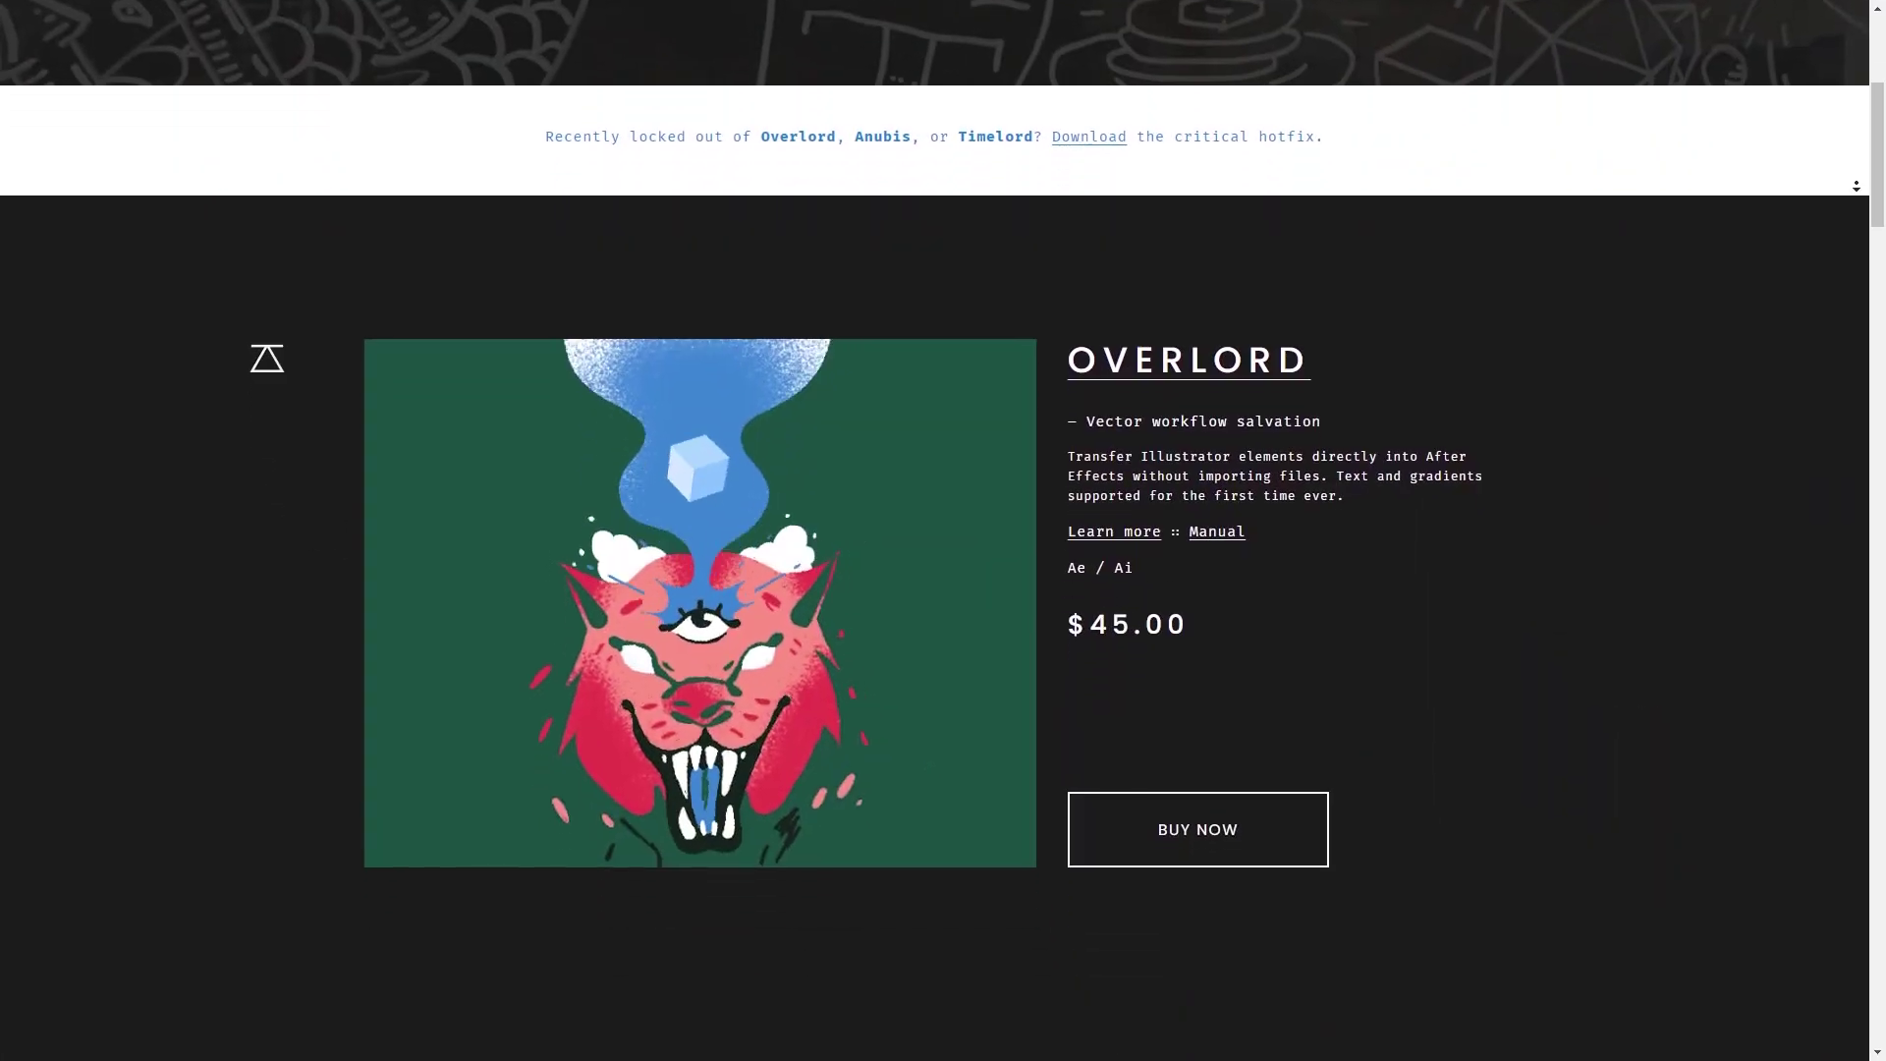
Step: Scroll the Battle Axe page past Overlord, Anubis and Timelord down to the Freebies section
scroll(944, 531, down, 5)
scroll(943, 531, down, 5)
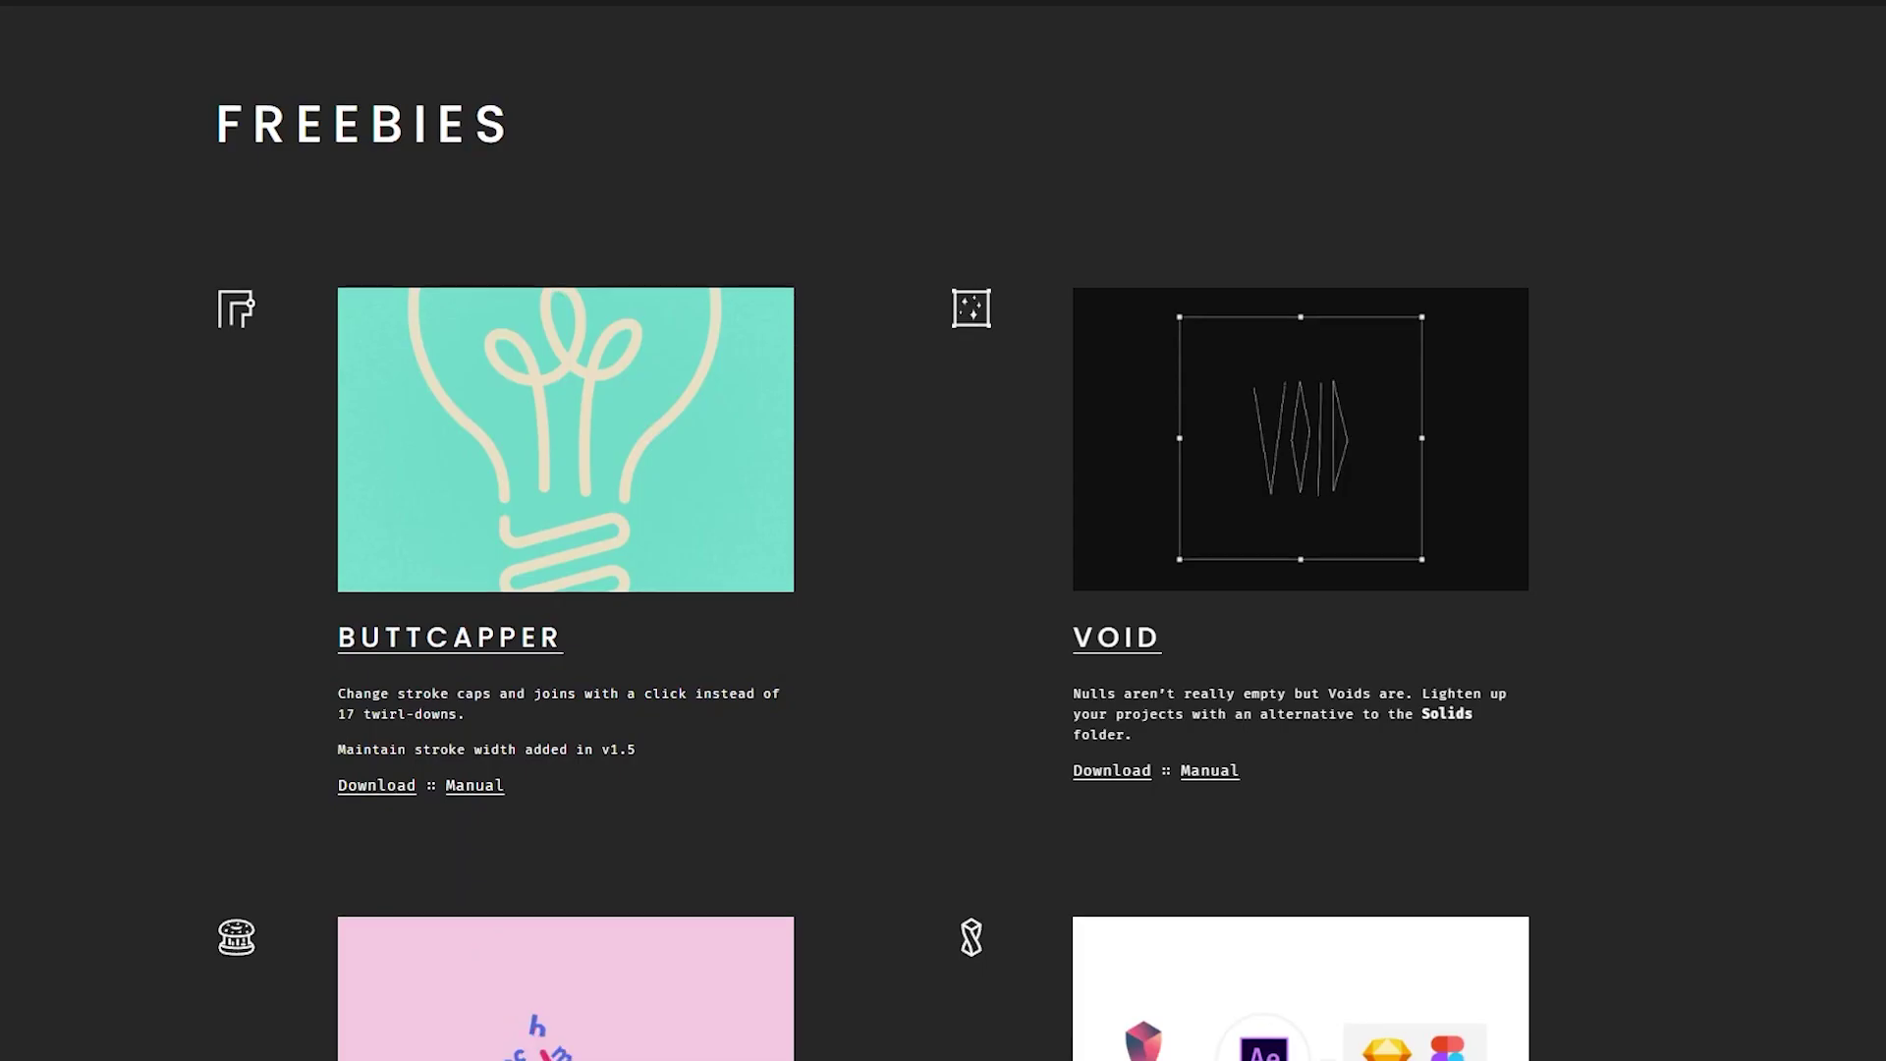
scroll(943, 531, down, 3)
scroll(943, 531, down, 12)
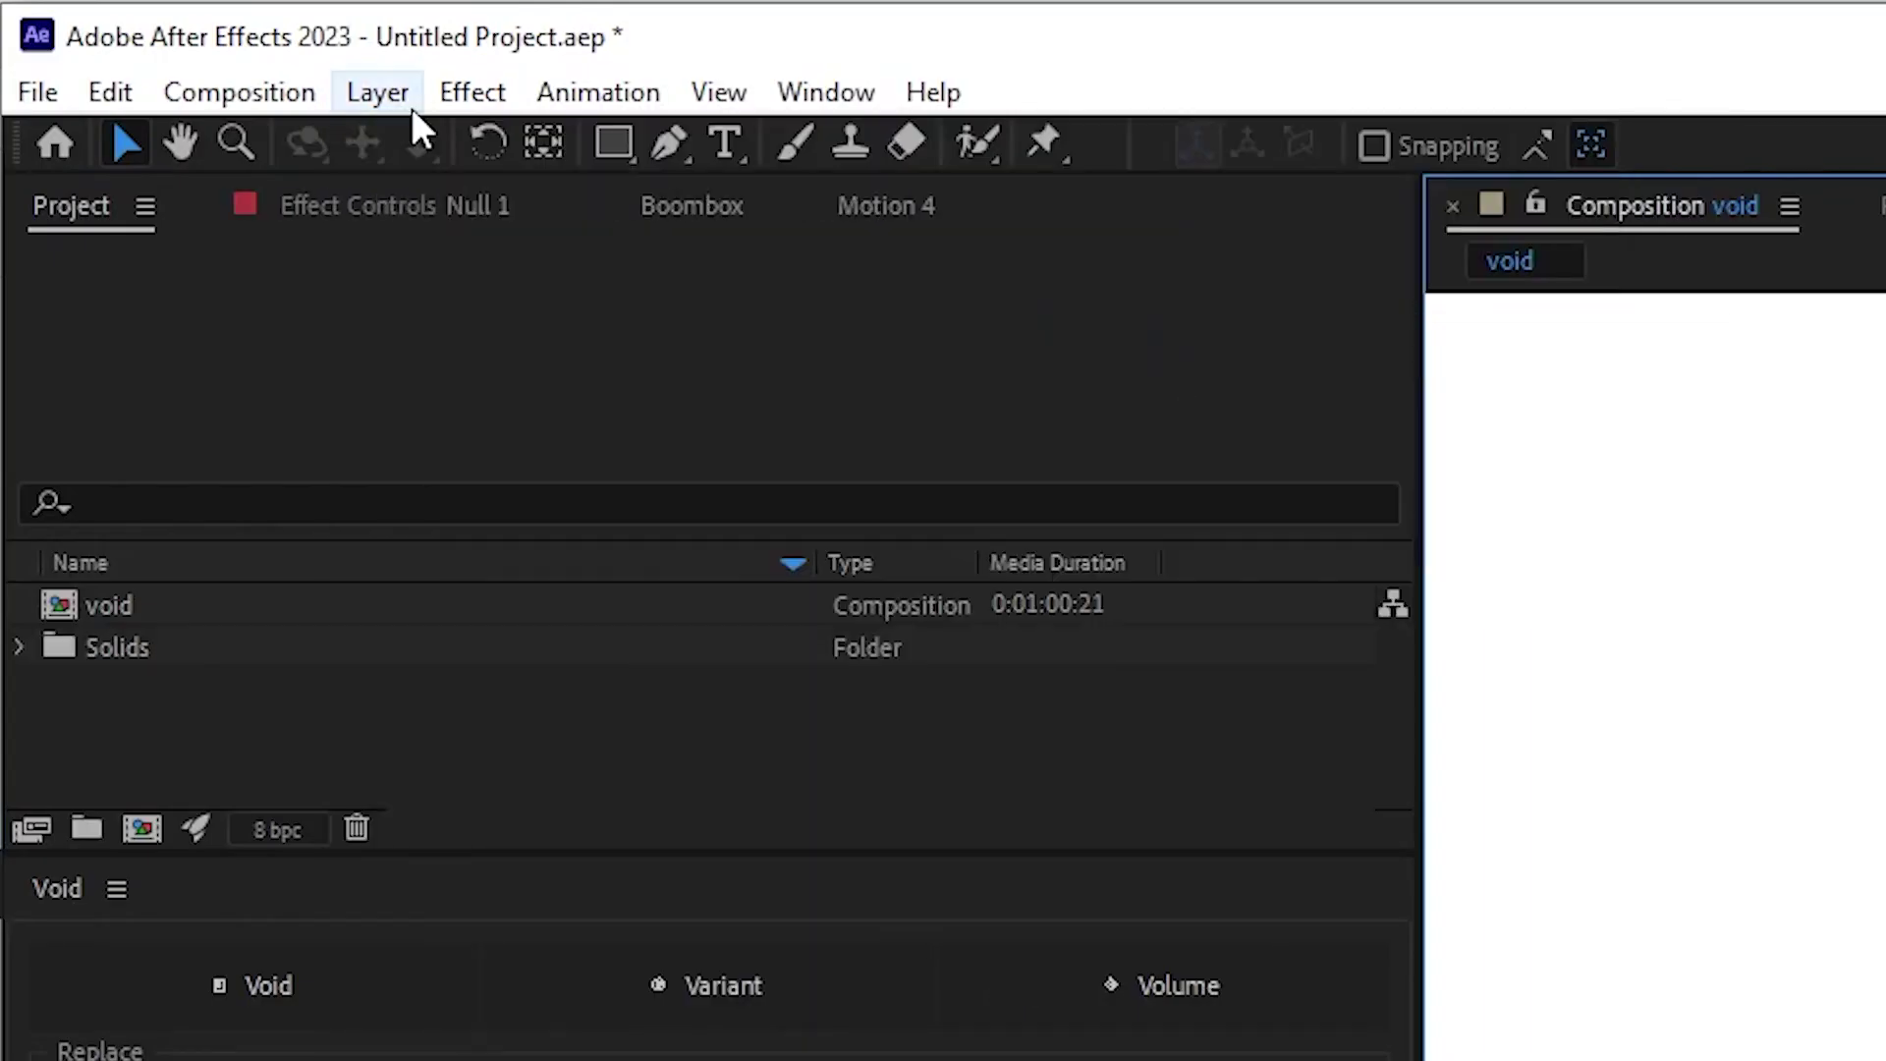
click(411, 103)
Step: Add a new solid via Layer > New > Solid, then Variant and Volume layers from the Void panel
mouse_move(423, 143)
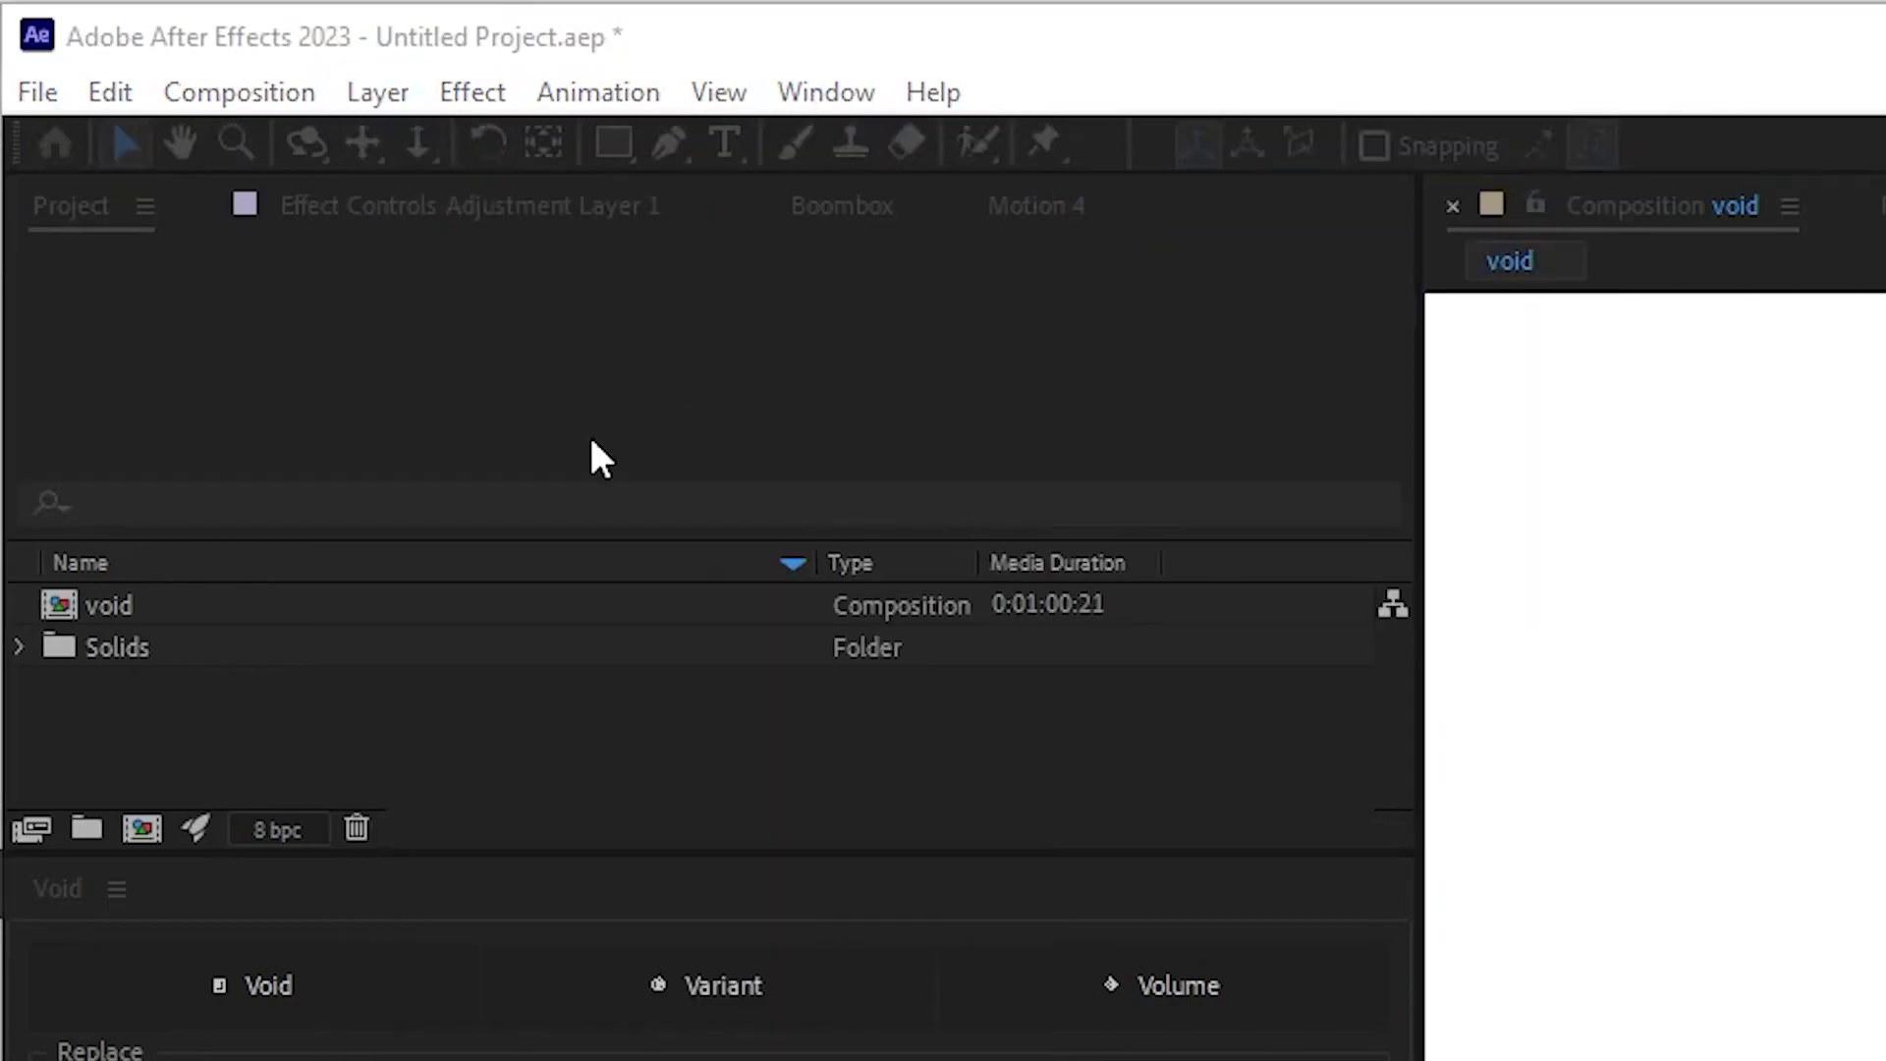
click(18, 645)
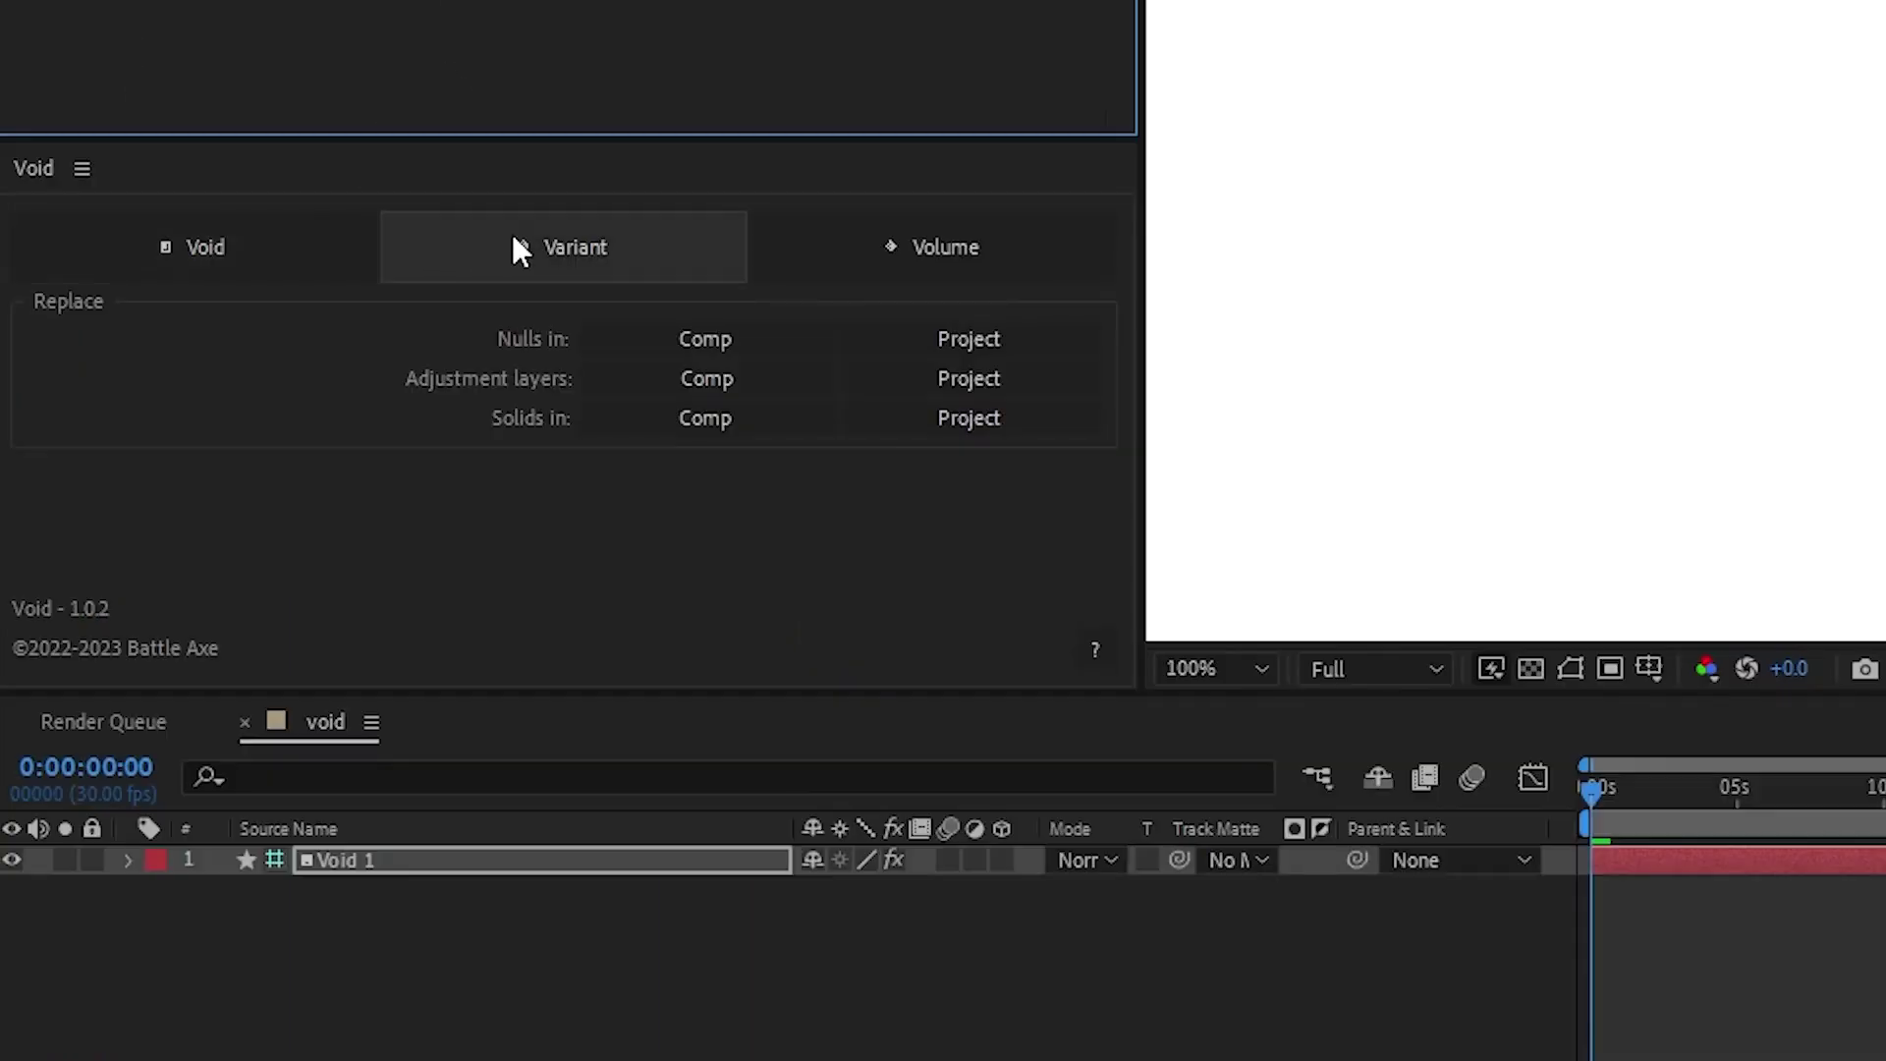
click(836, 482)
click(1548, 516)
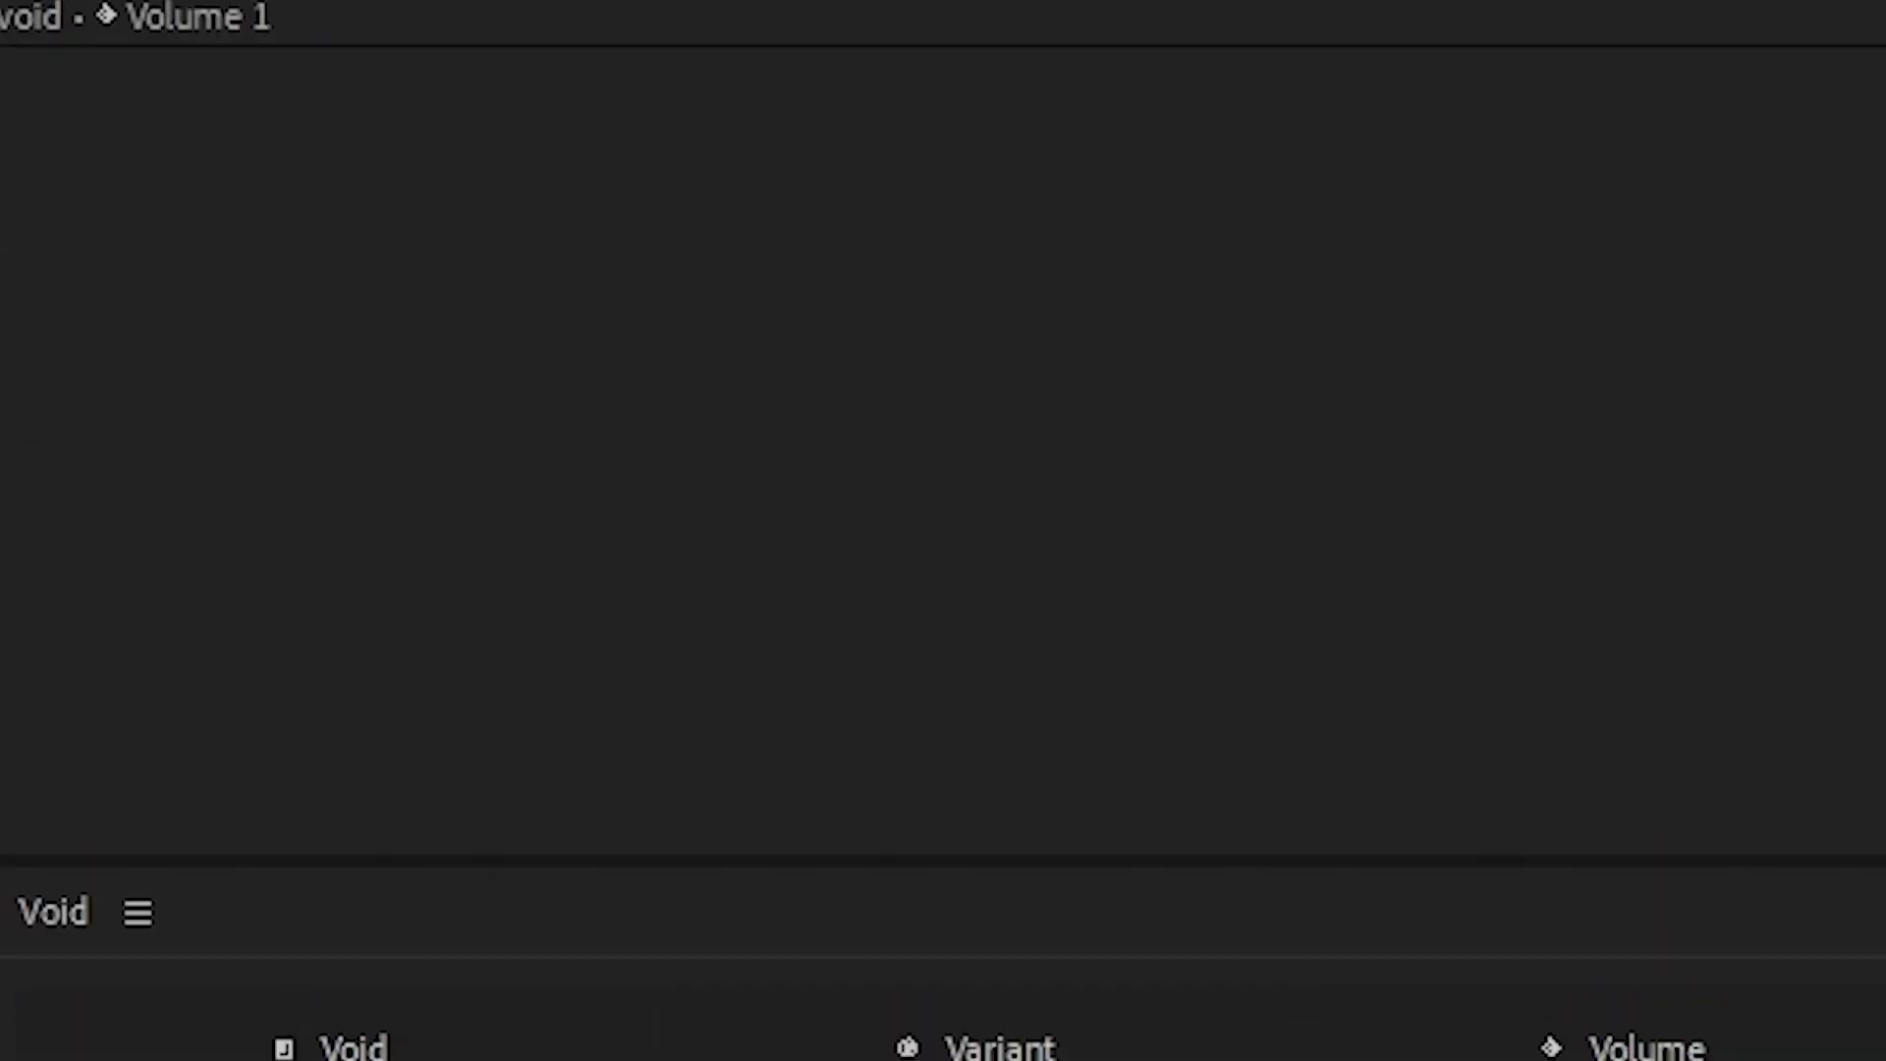
click(157, 59)
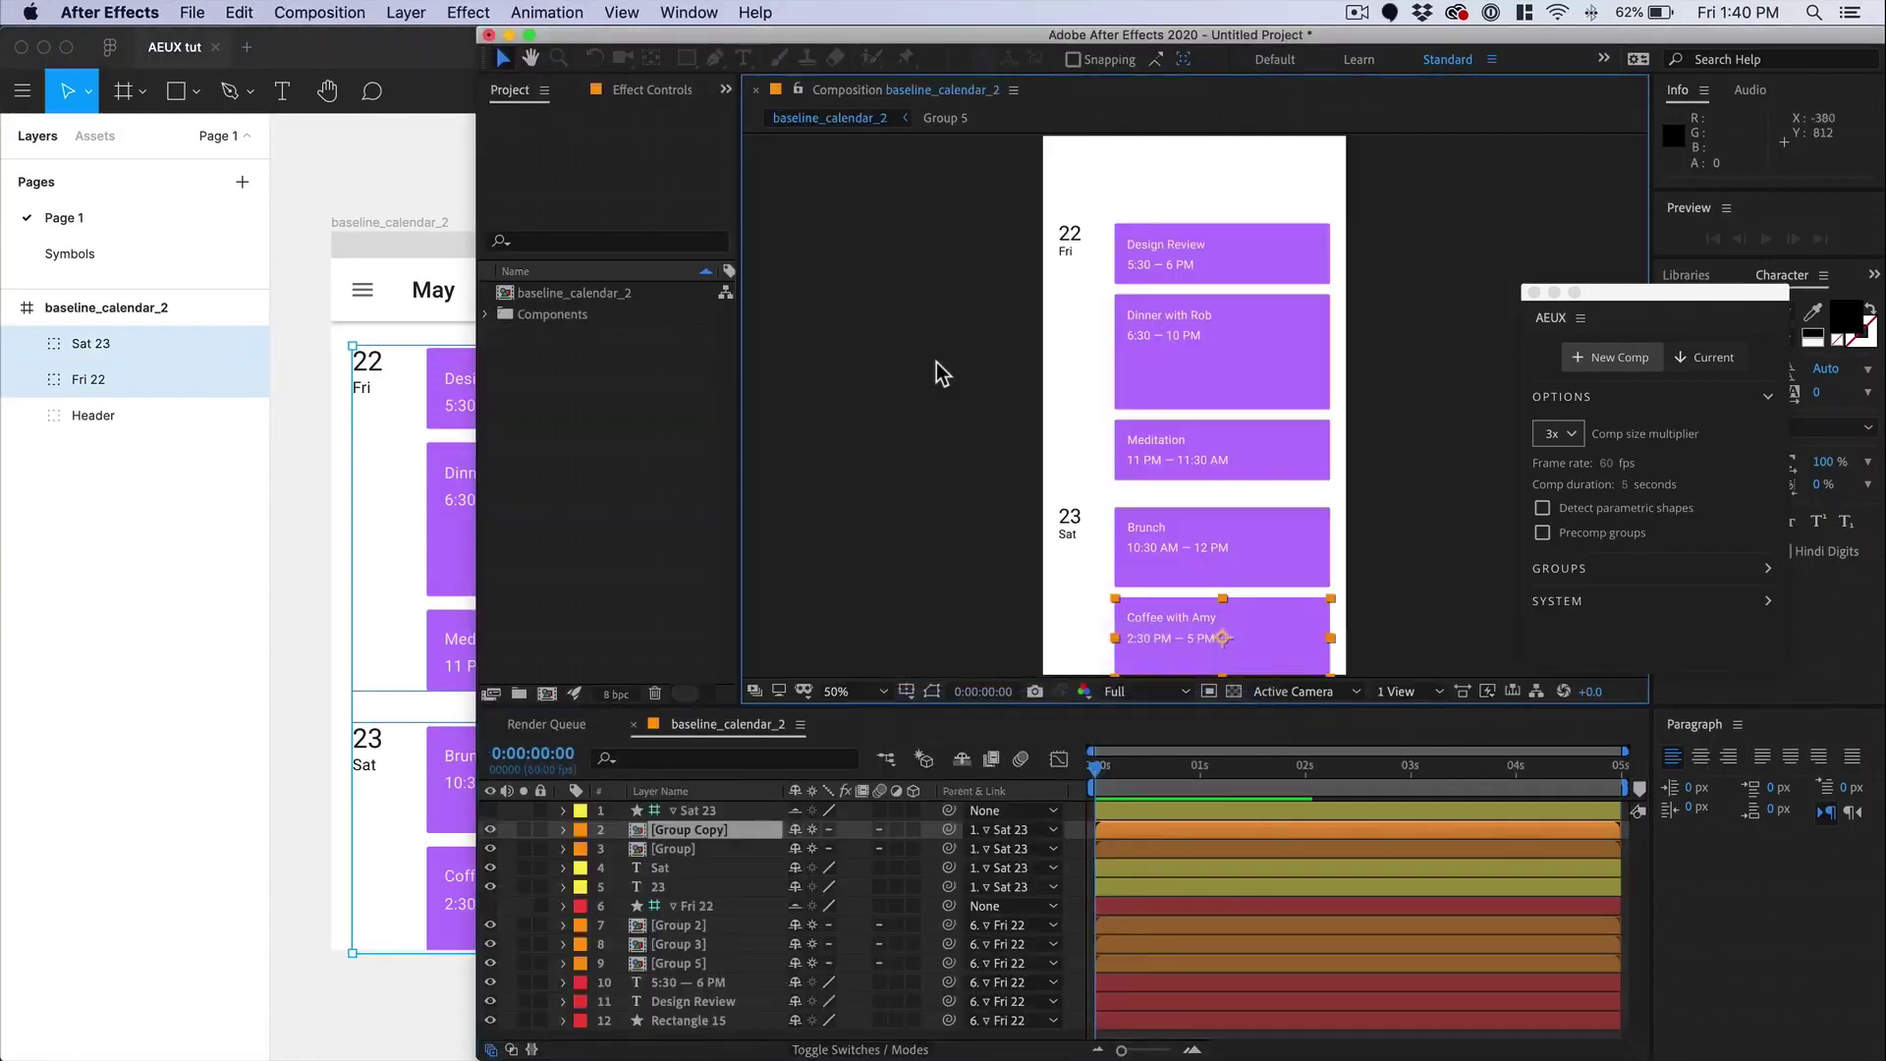
Step: Send the Figma Header to After Effects with Precomp groups on, then reveal the linked layers' expressions
click(1707, 357)
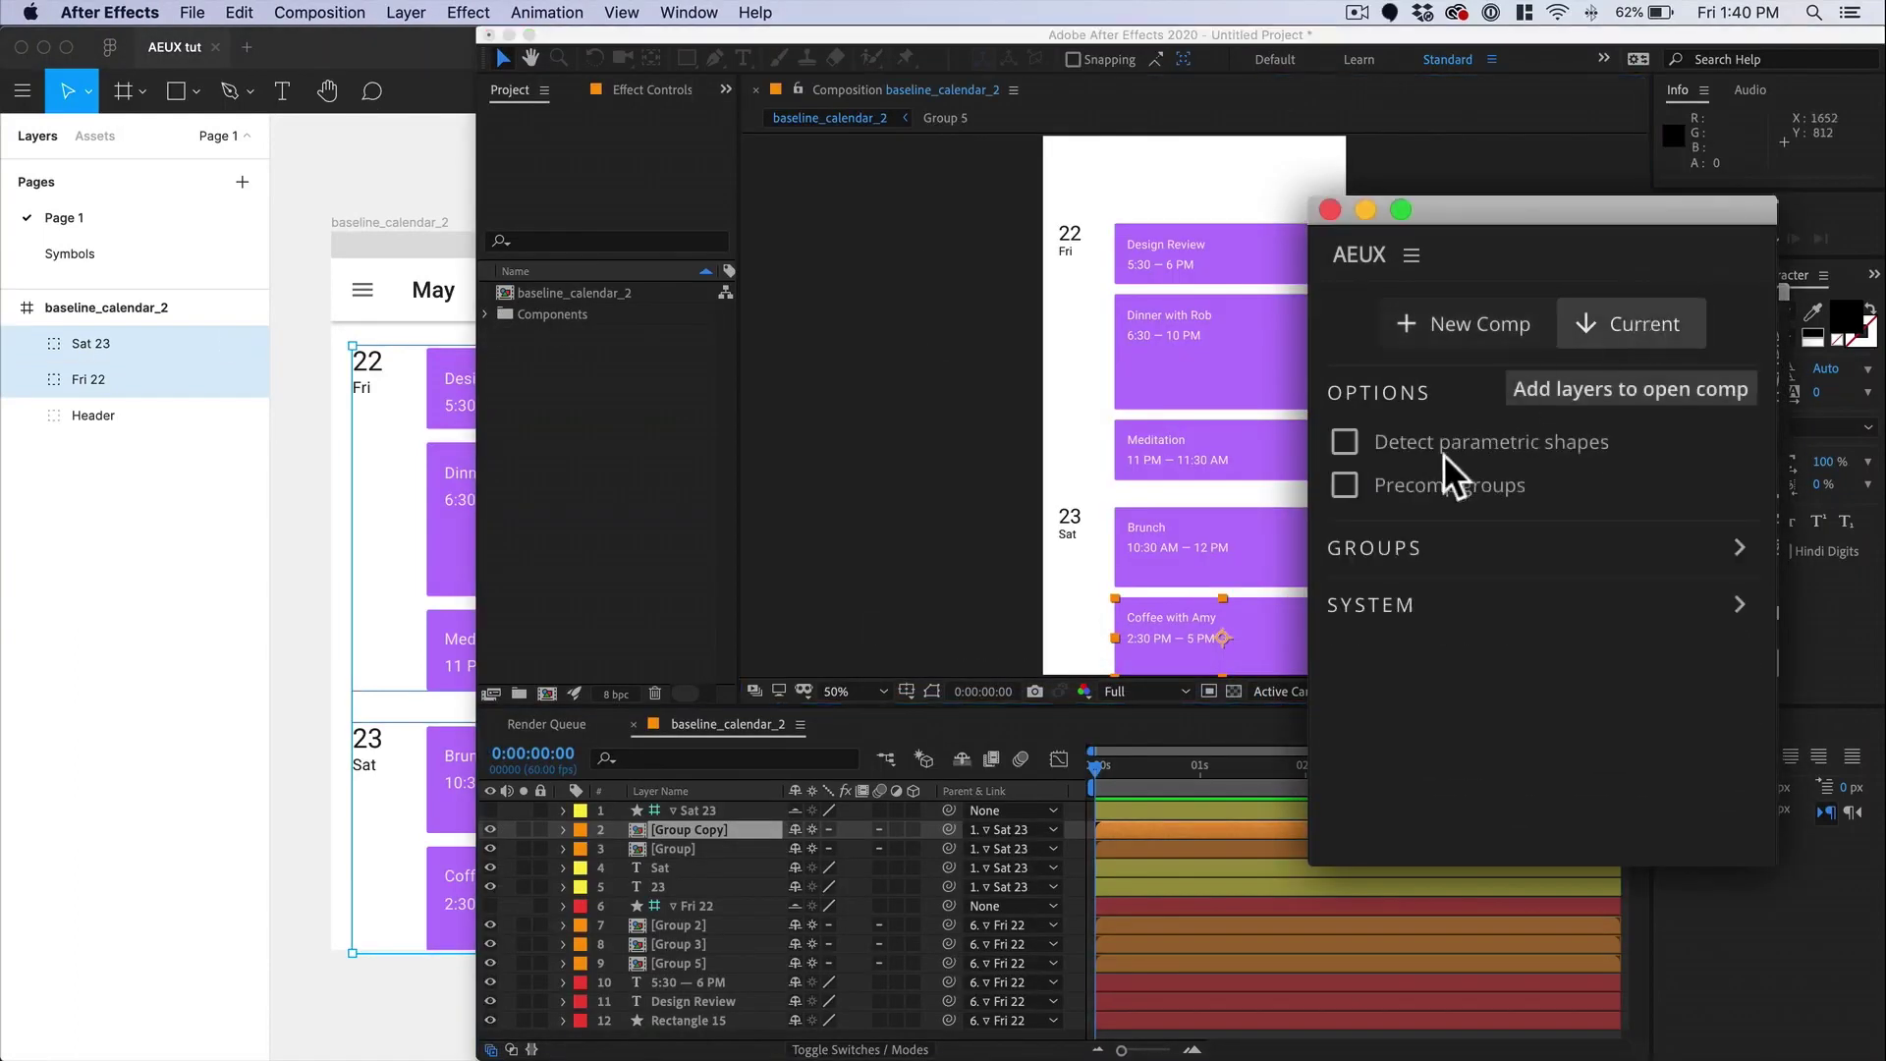
click(1544, 449)
click(873, 346)
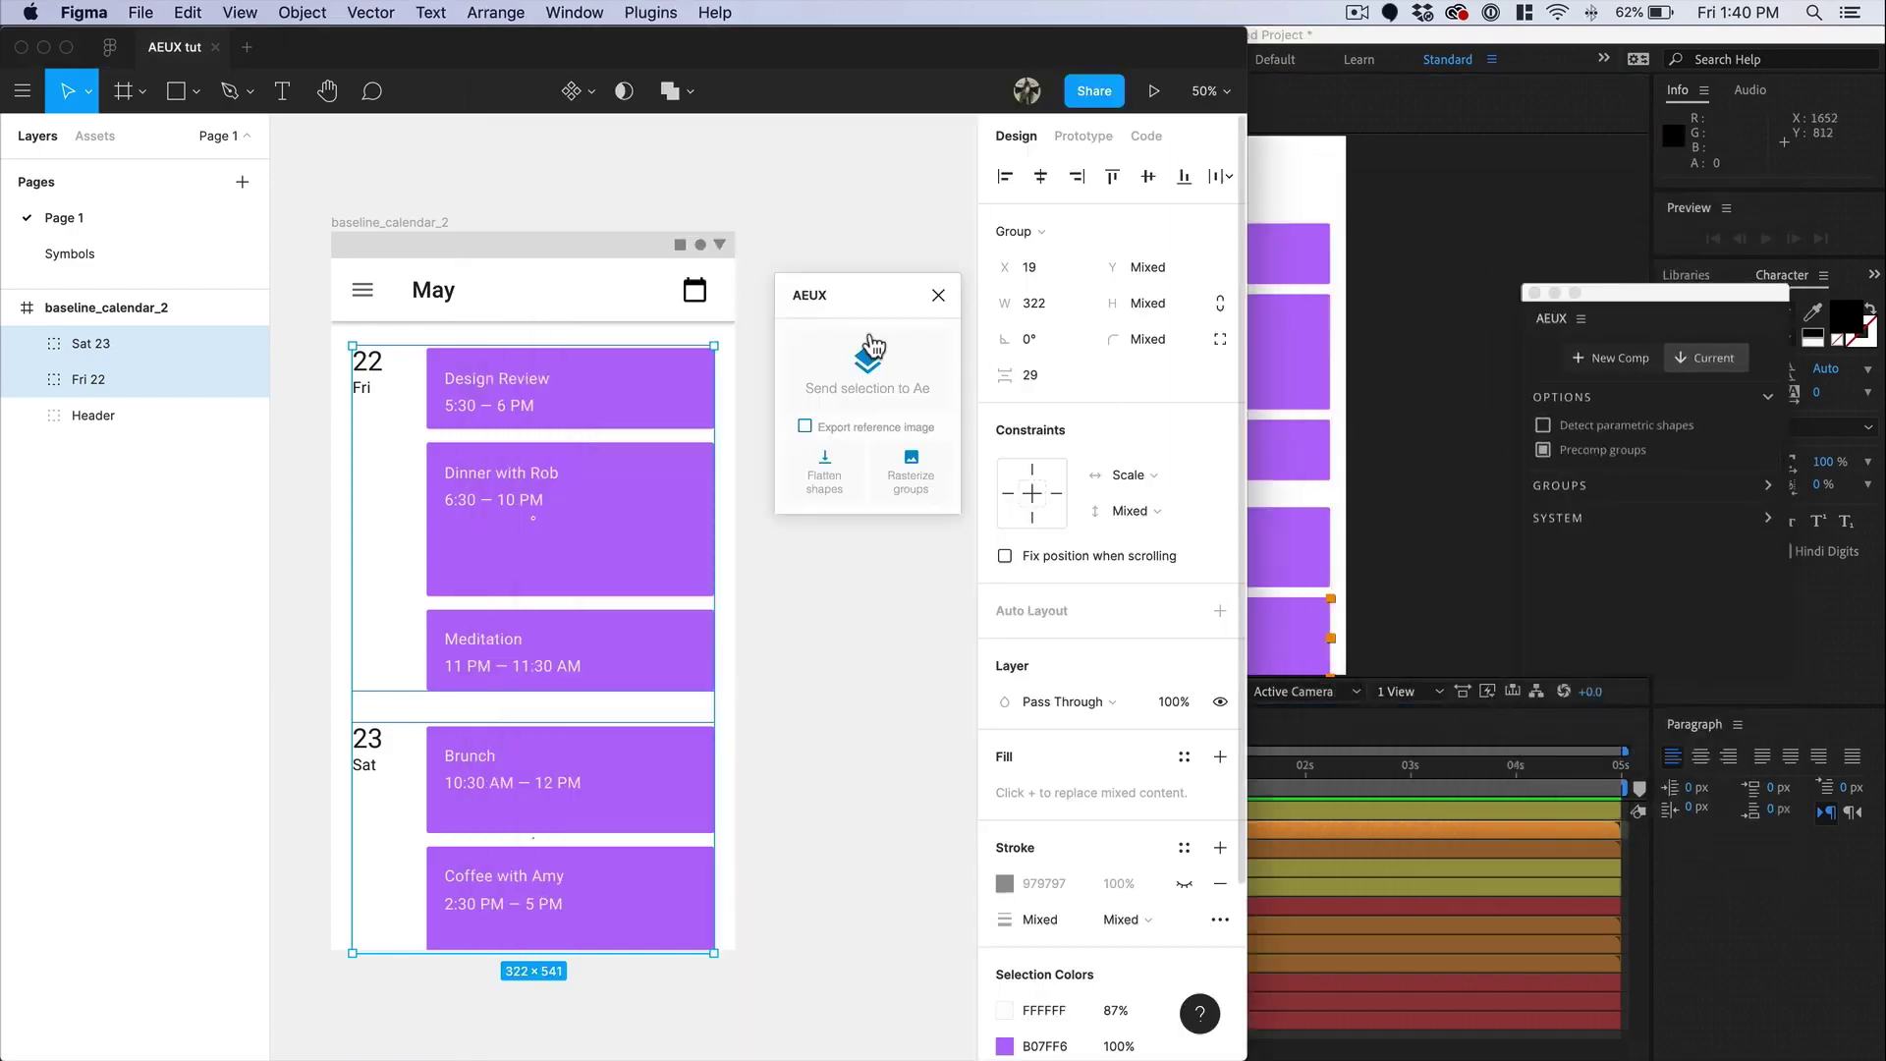
click(694, 293)
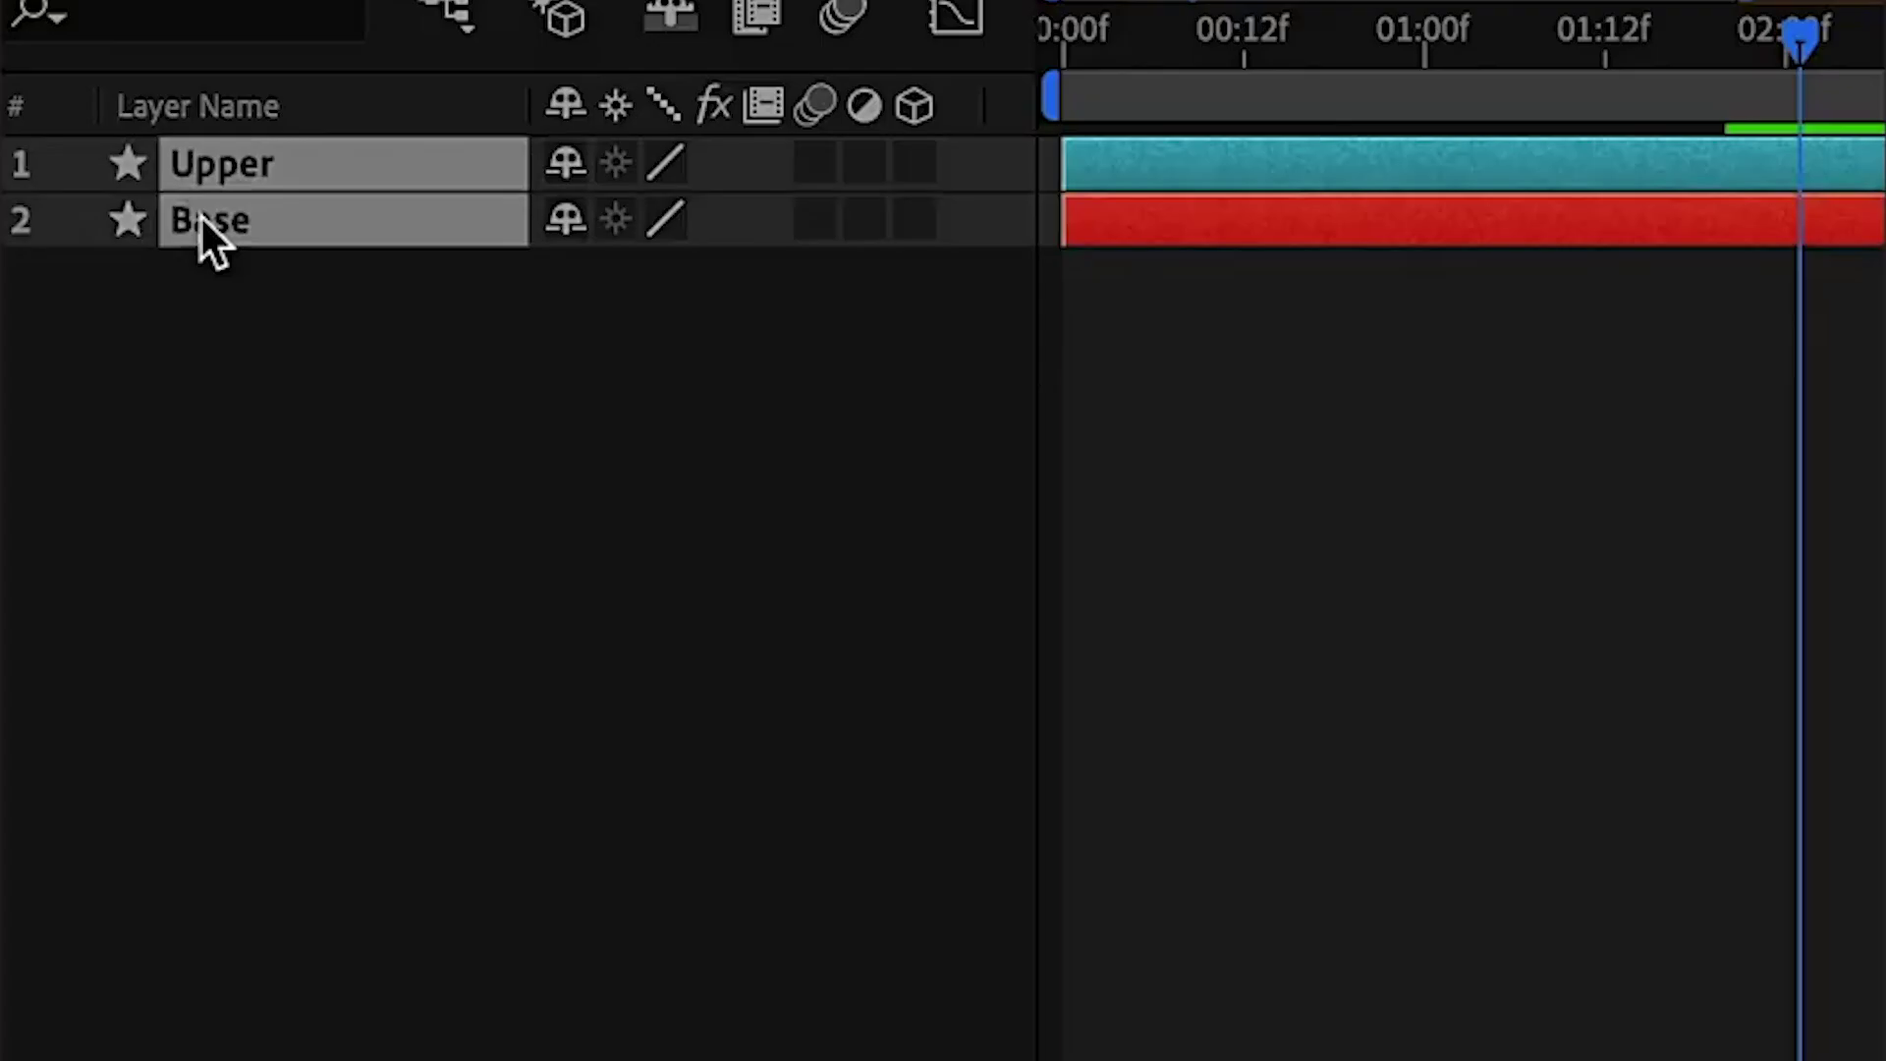
key(u)
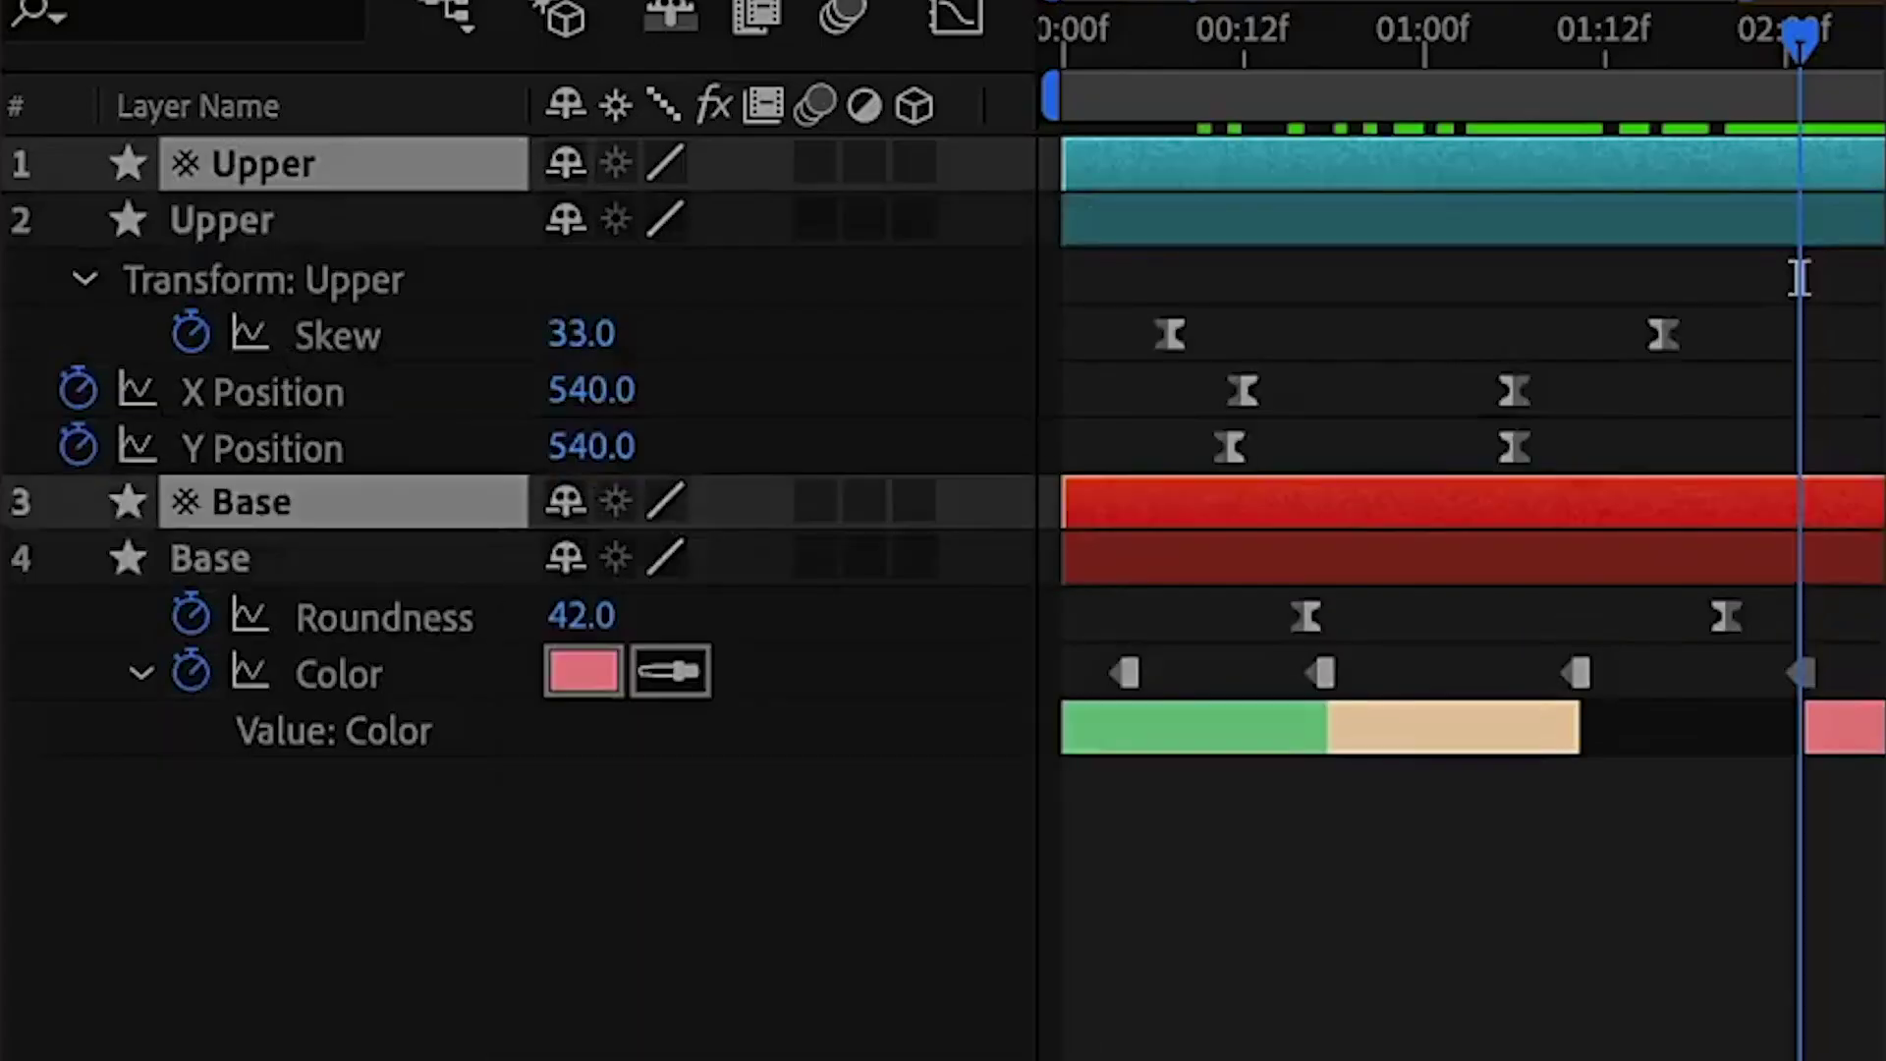
key(u)
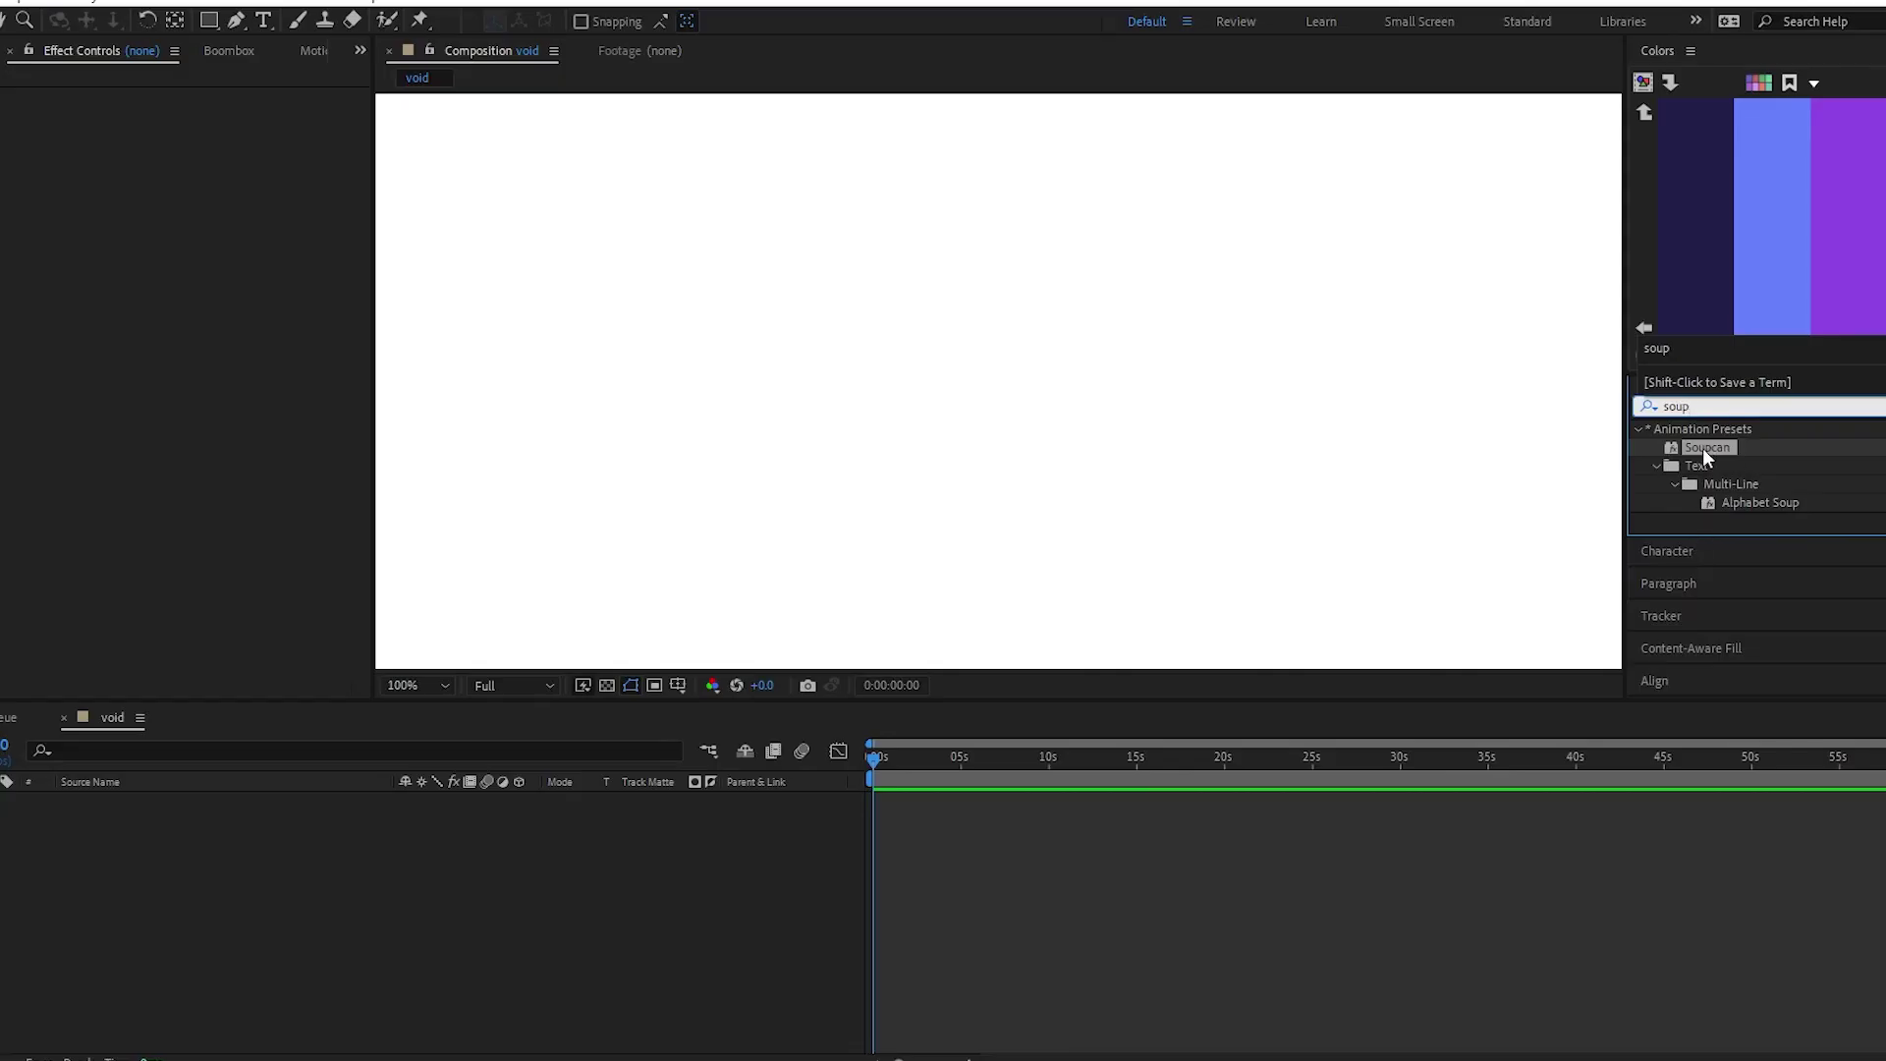
Step: Apply the Soupcan preset, shorten the cylinder, widen it to 400 and rotate it to -25°
double_click(1702, 448)
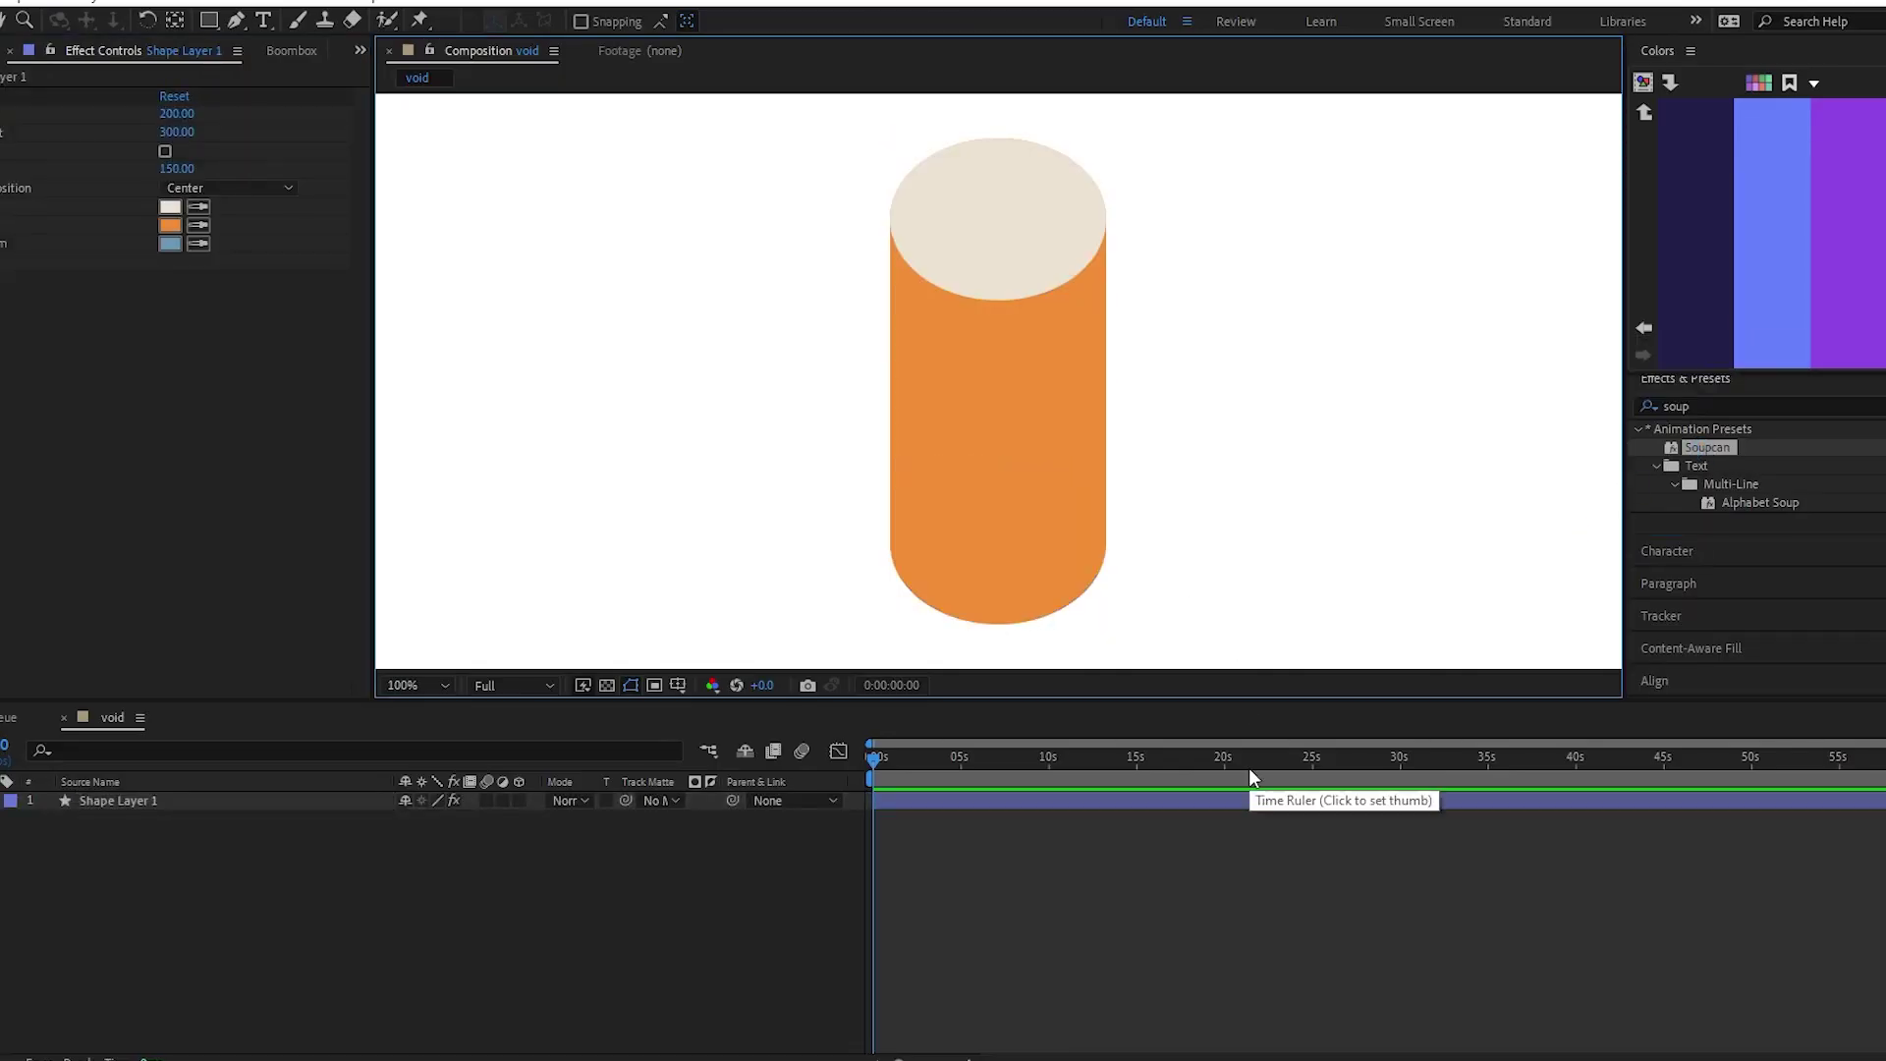
click(177, 132)
text(0)
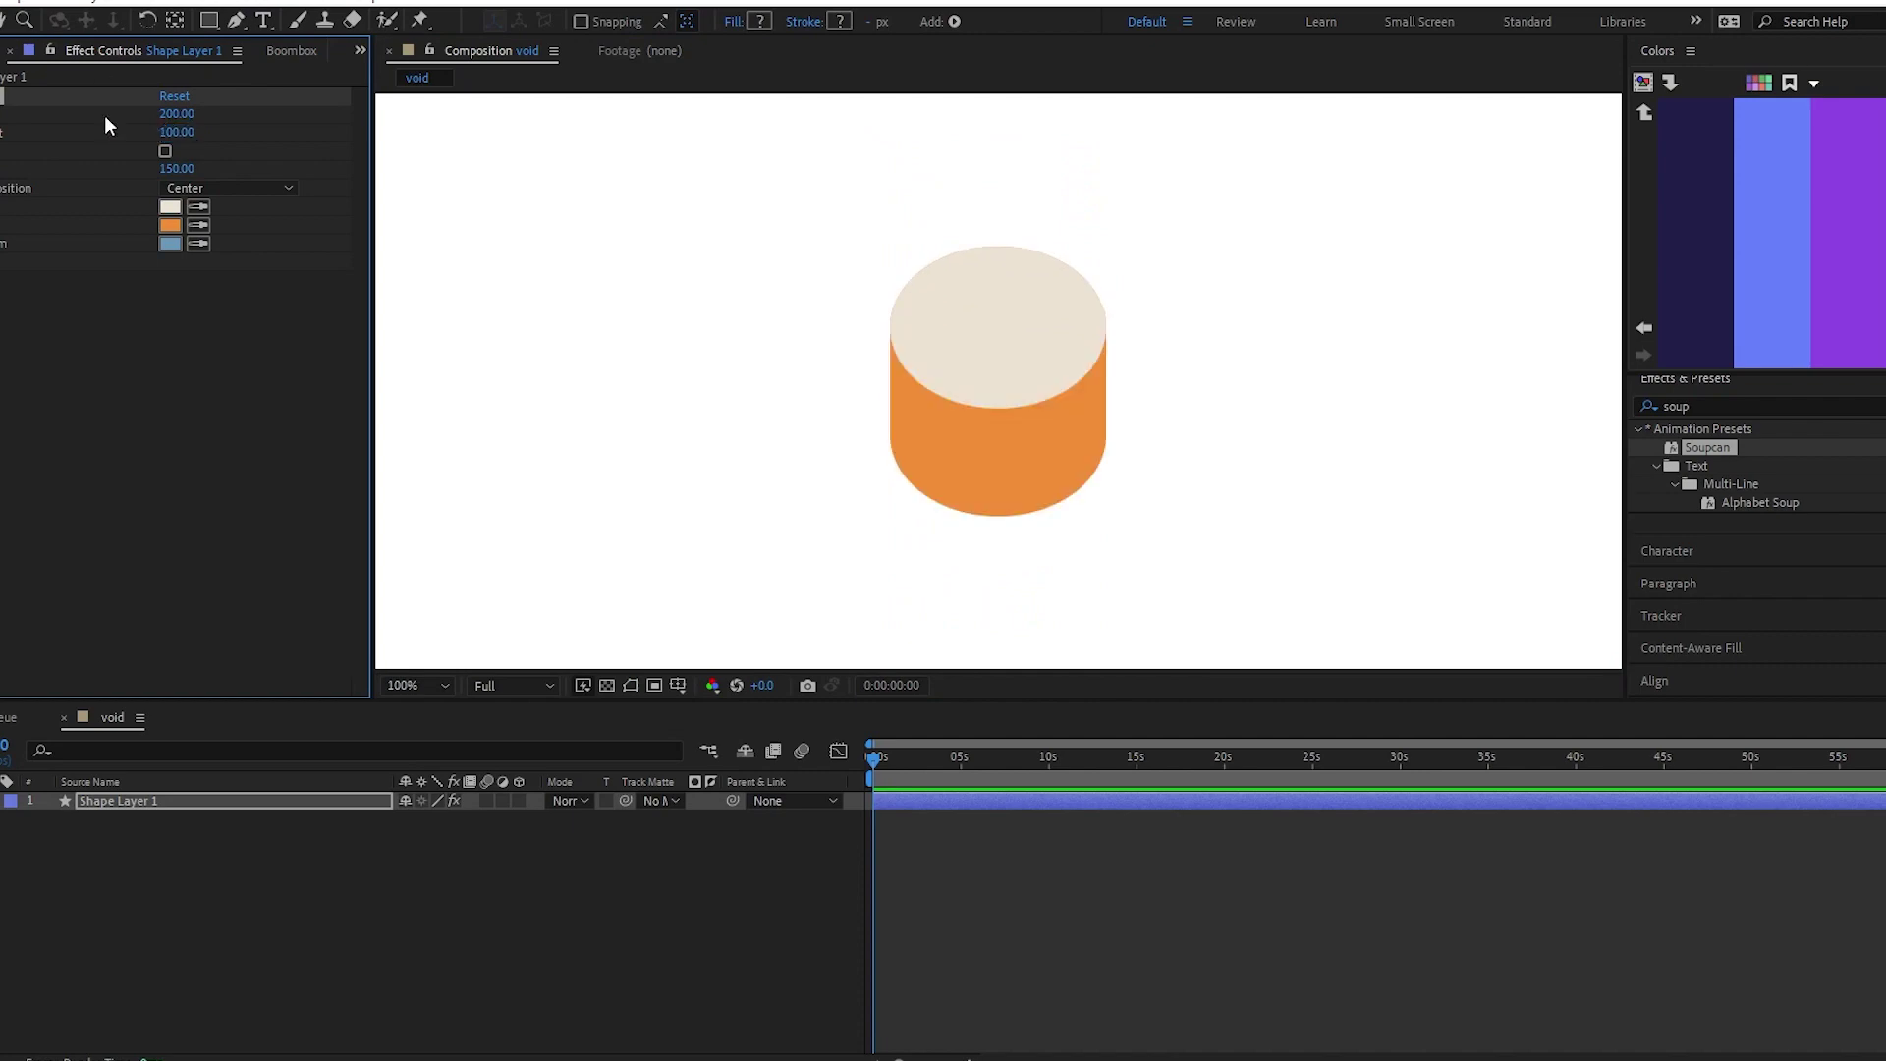
drag(177, 113, 226, 113)
key(r)
mouse_move(424, 820)
mouse_down()
mouse_move(373, 822)
mouse_move(404, 822)
mouse_up()
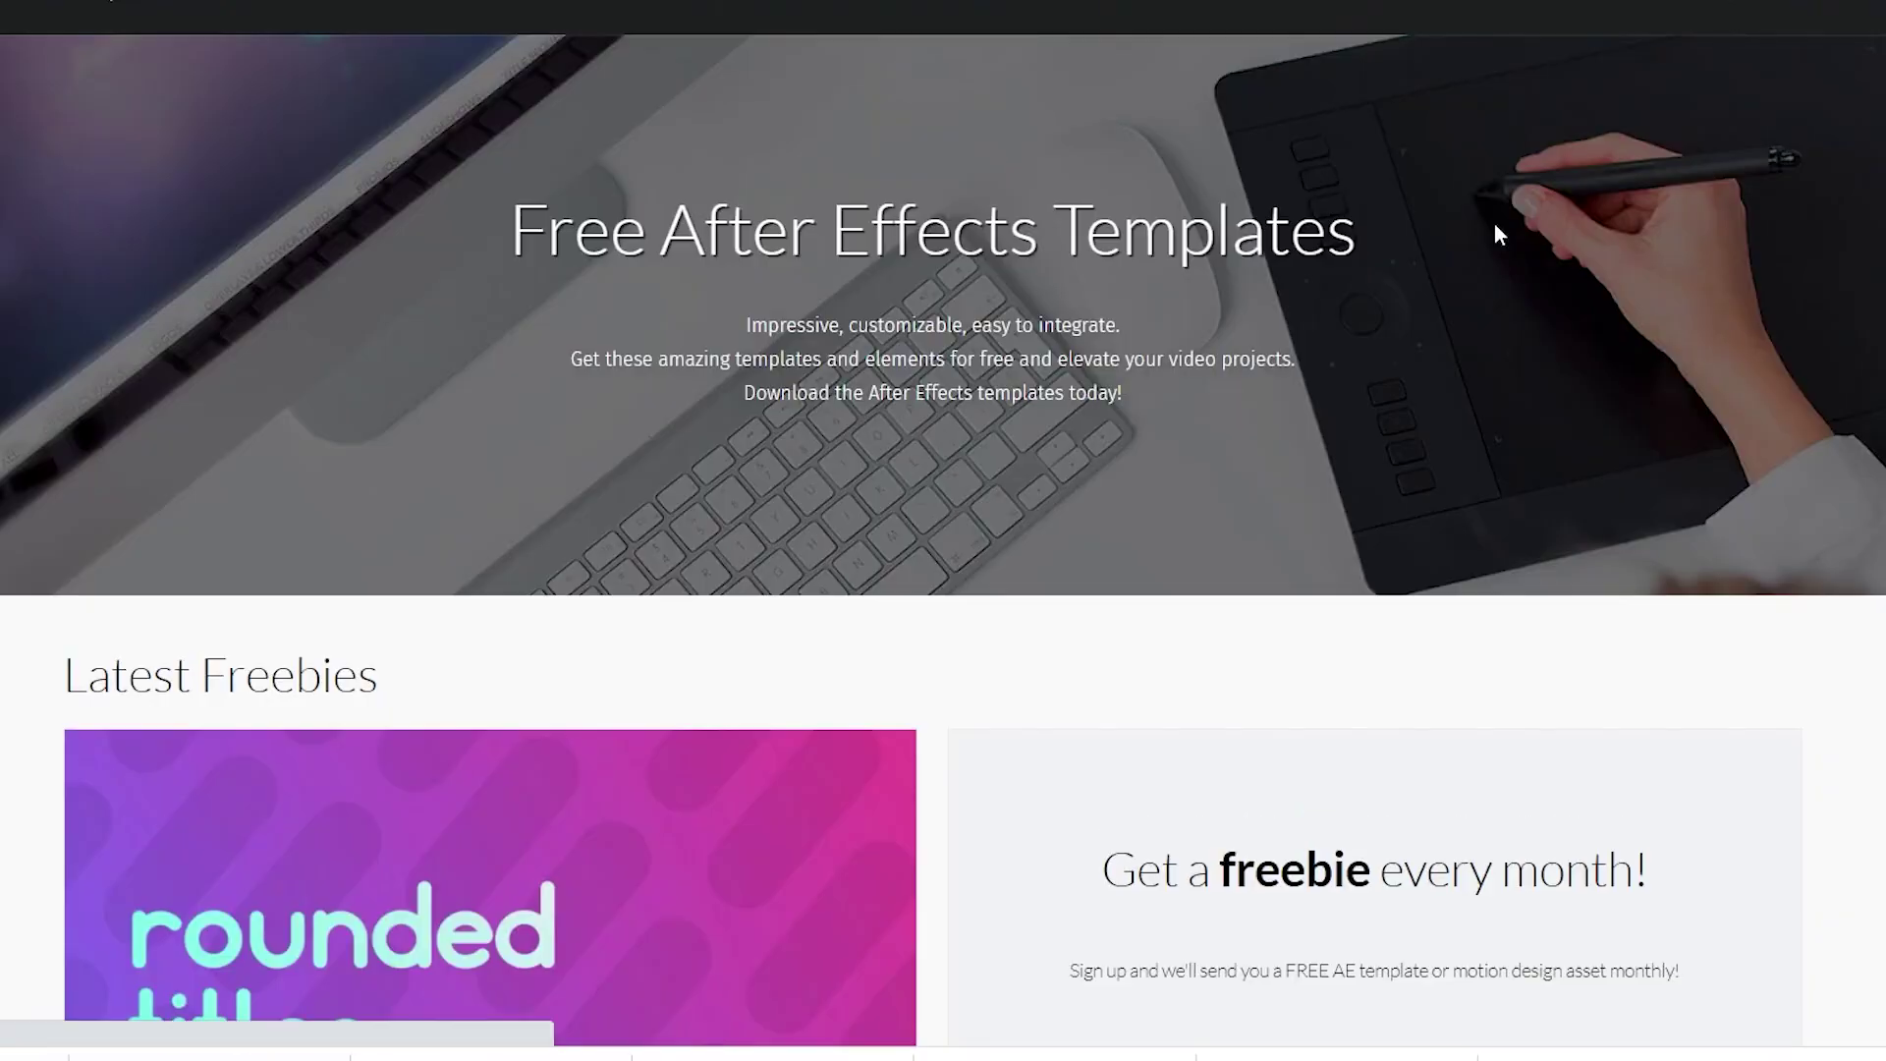
Step: Scroll the RocketStock Latest Freebies listing and page through to pages 2 and 3
scroll(1495, 232, down, 3)
scroll(1691, 641, down, 12)
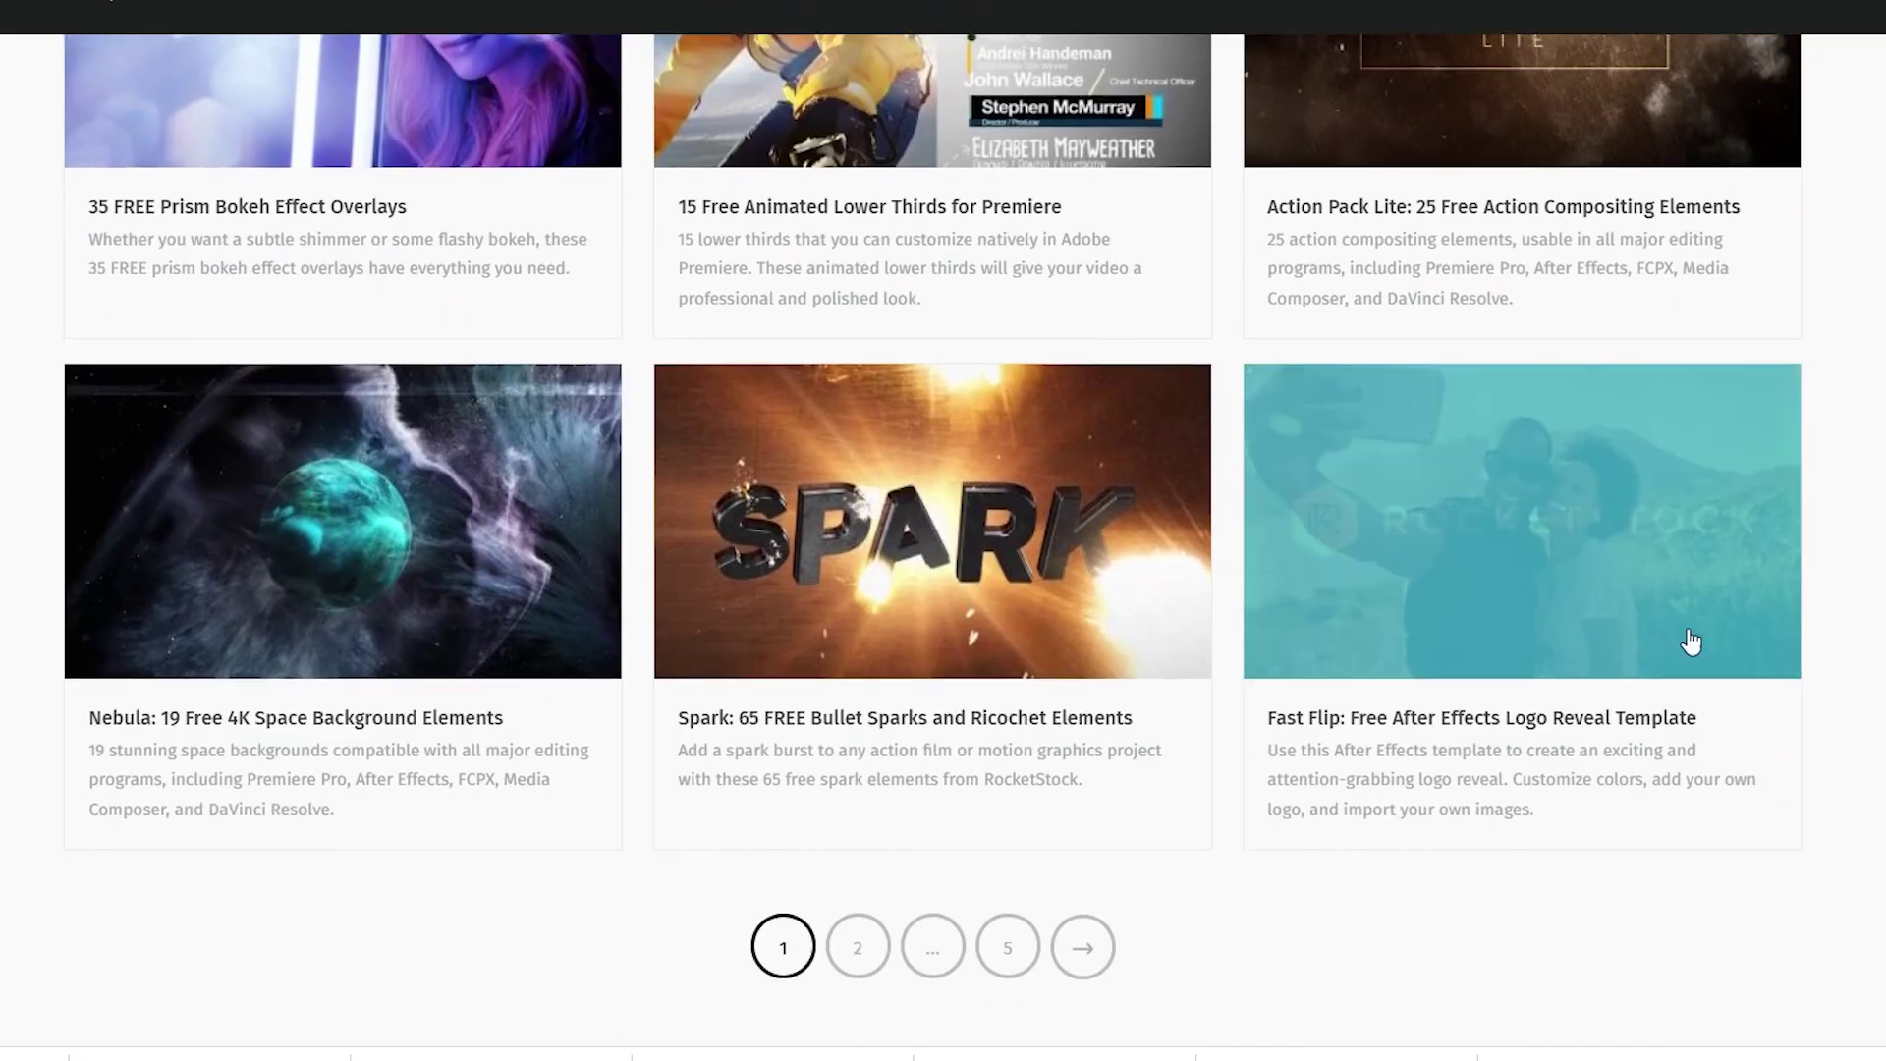
click(856, 948)
scroll(858, 947, down, 3)
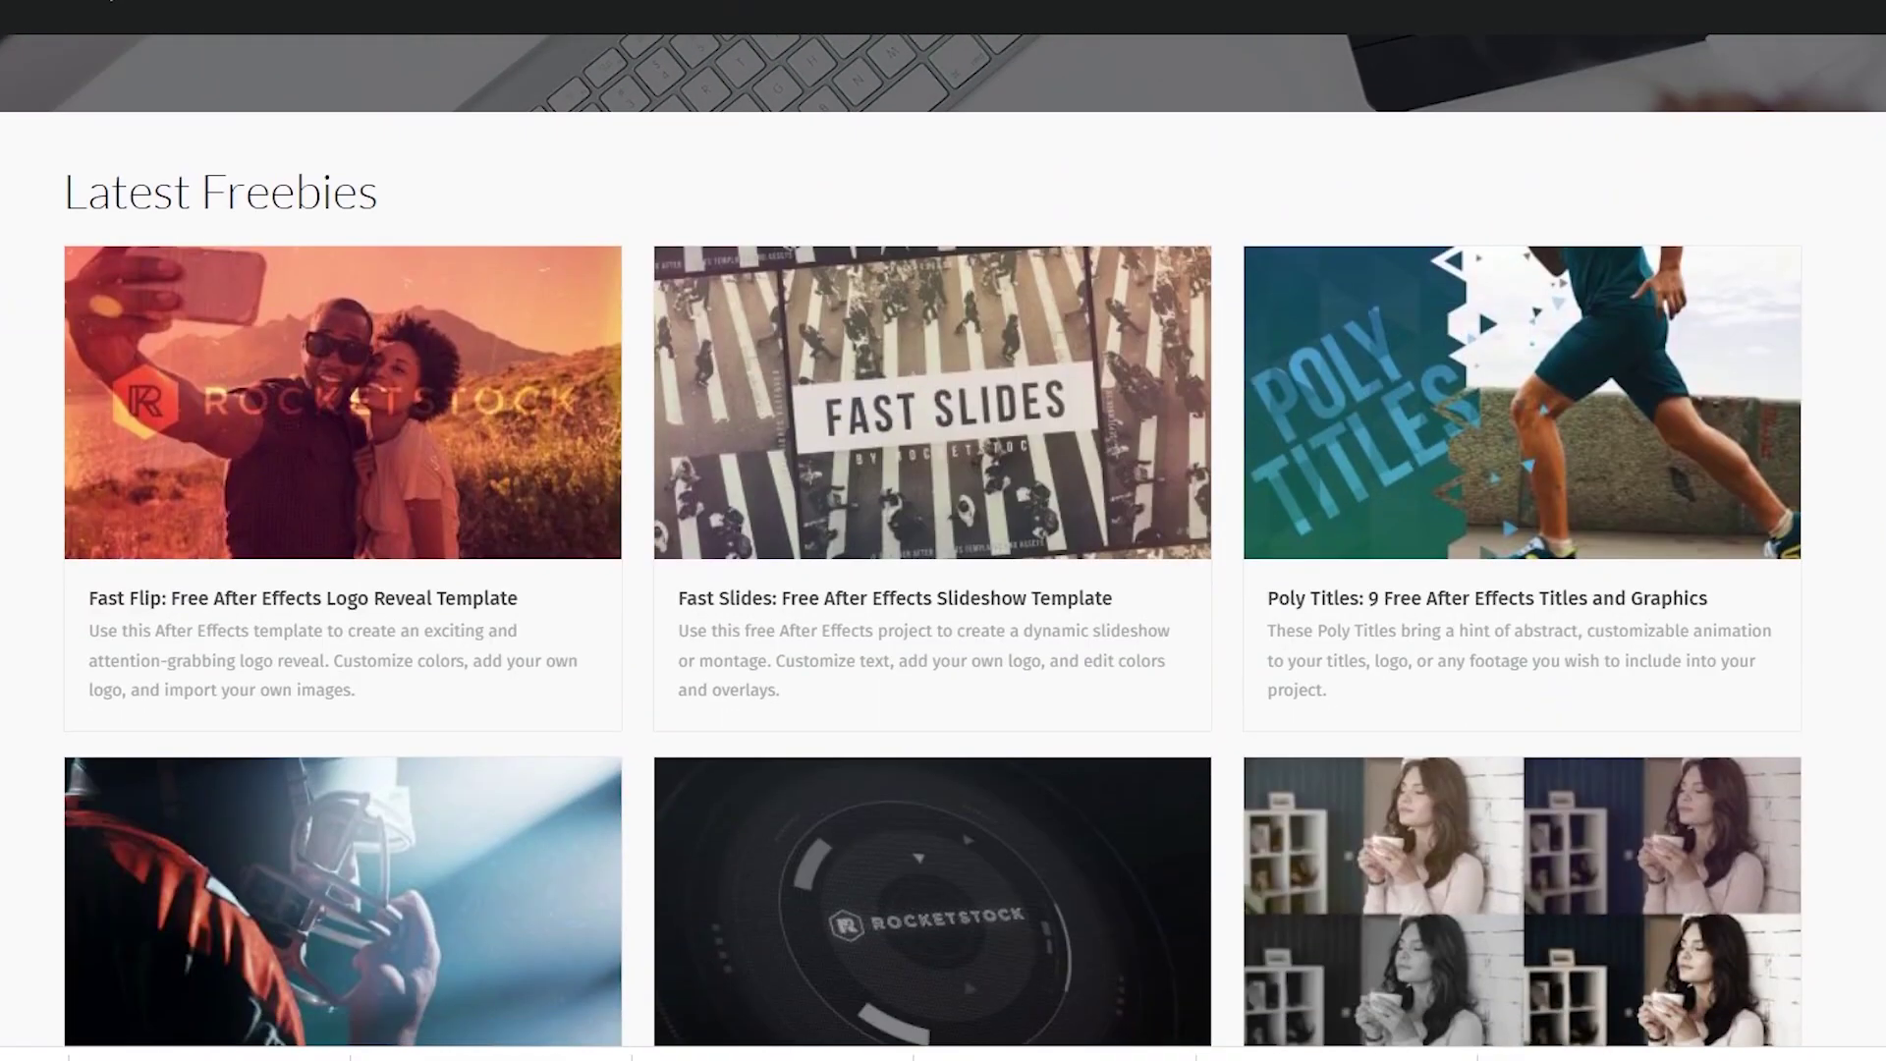
scroll(924, 870, down, 4)
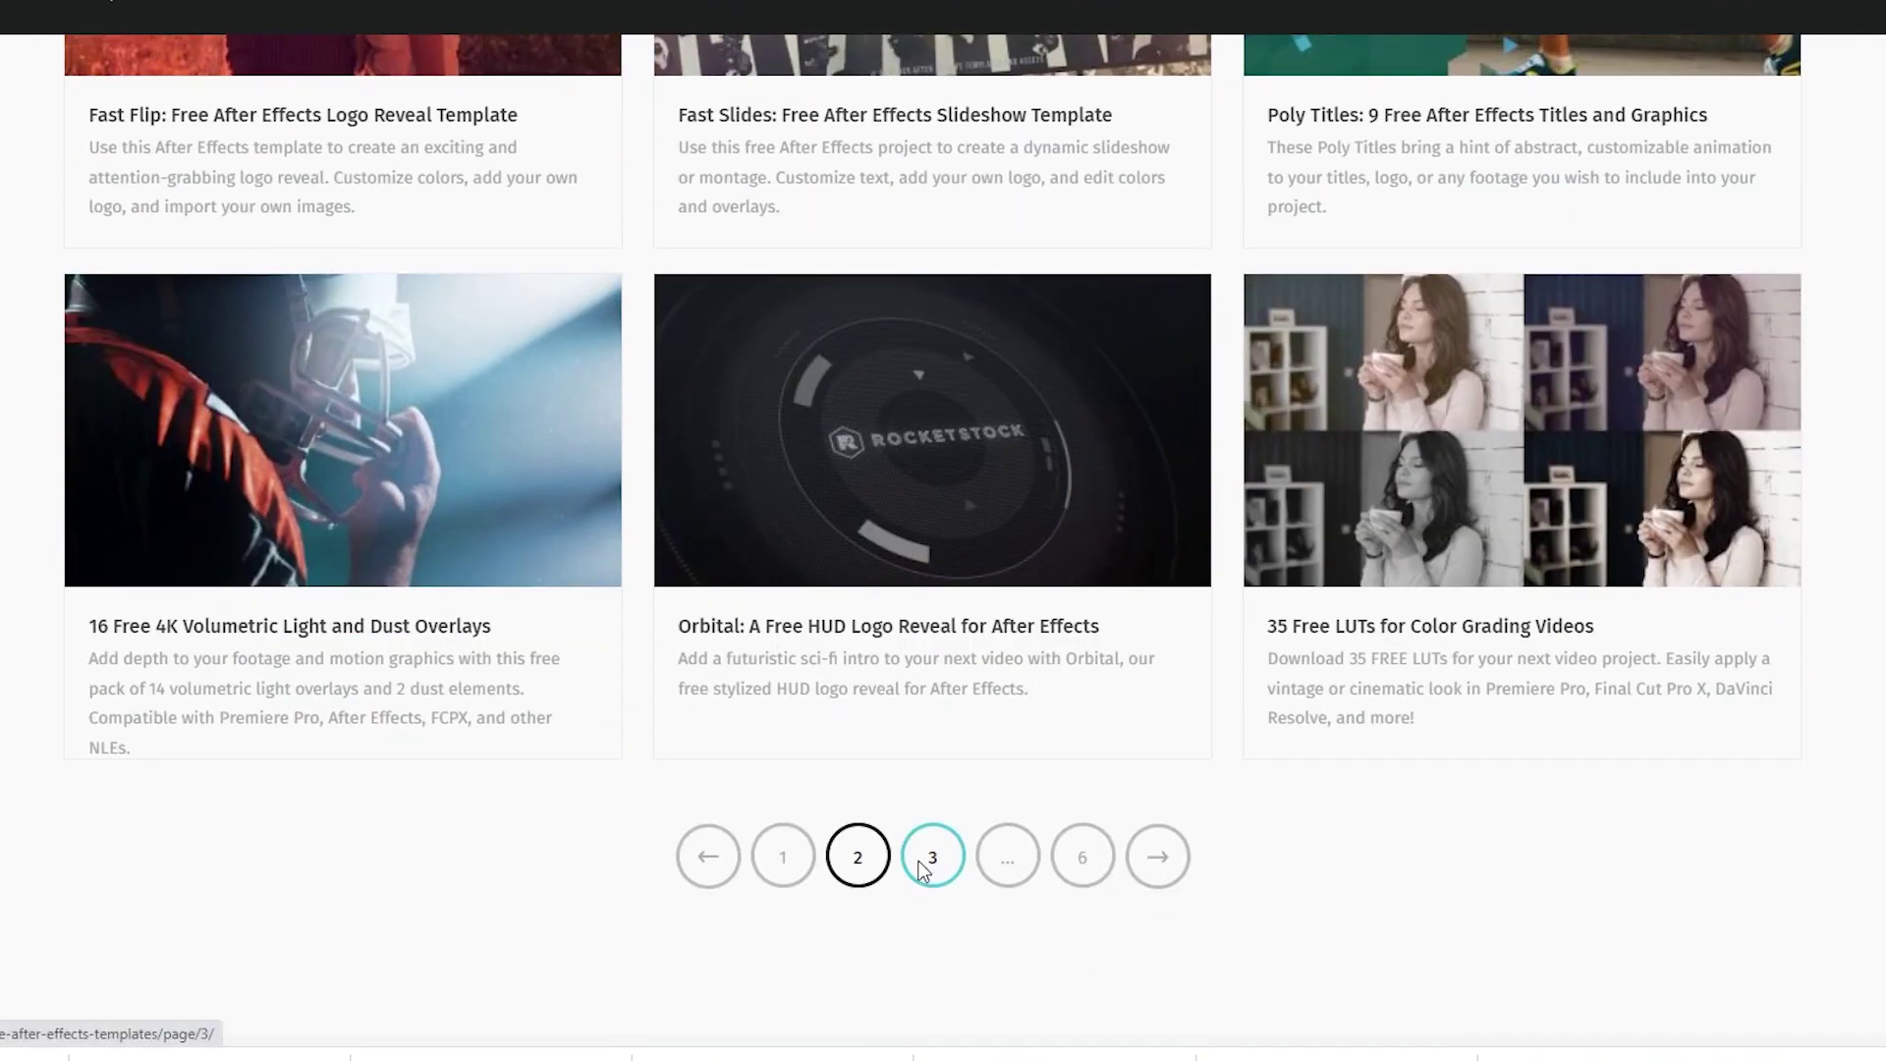
click(933, 855)
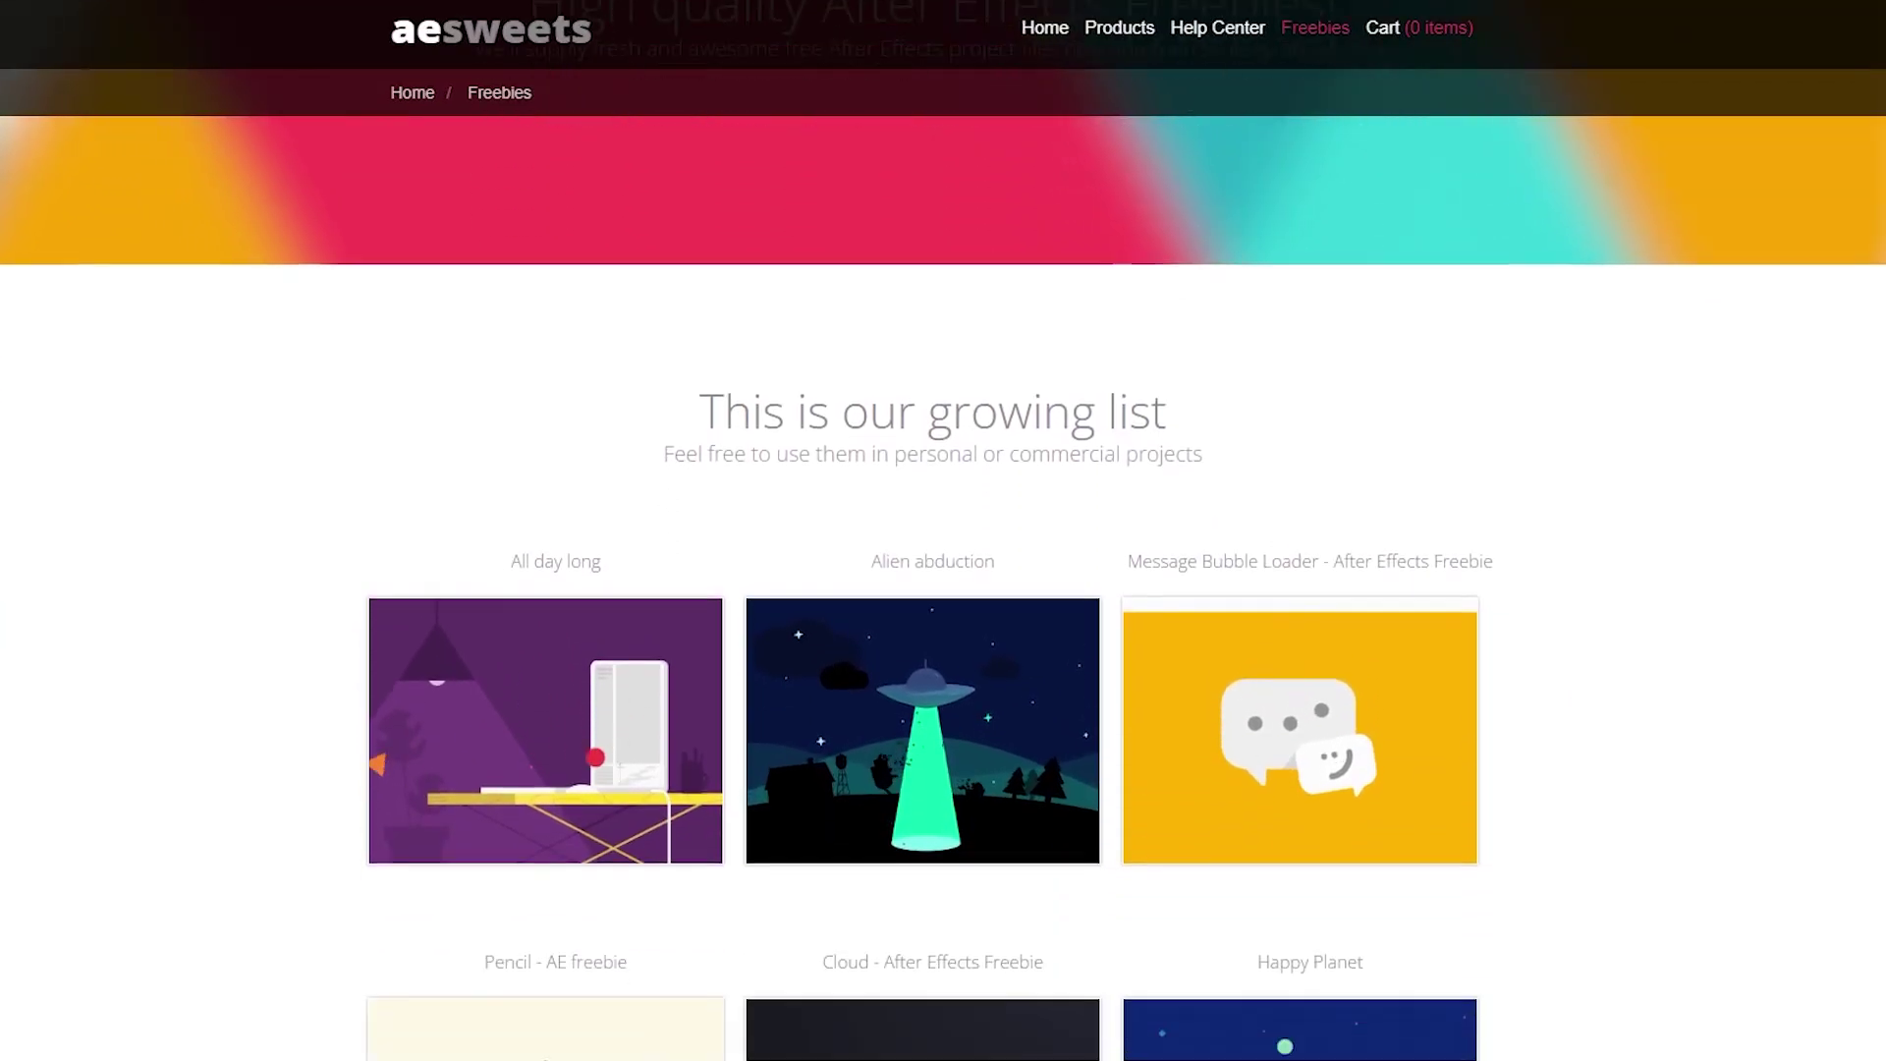
Step: Scroll the AEsweets Freebies grid and open the Message Bubble Loader freebie
scroll(943, 589, down, 6)
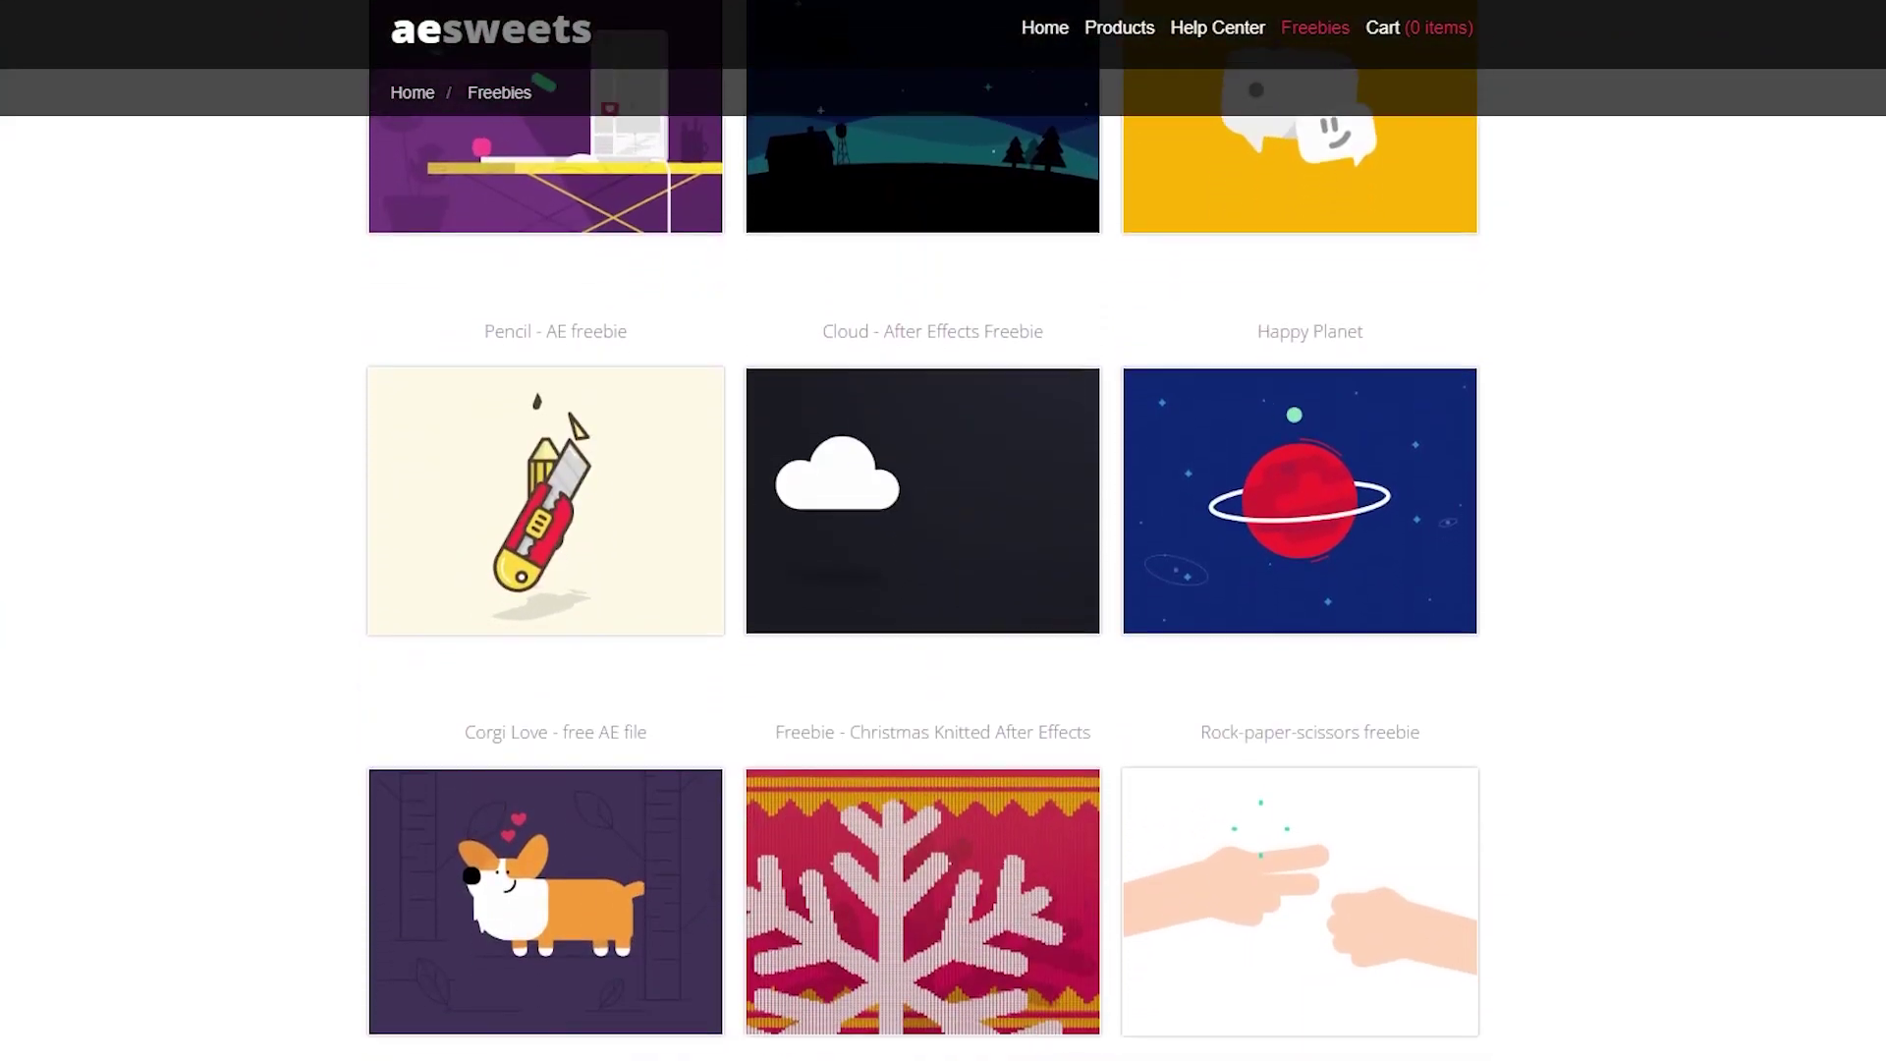
scroll(943, 590, down, 6)
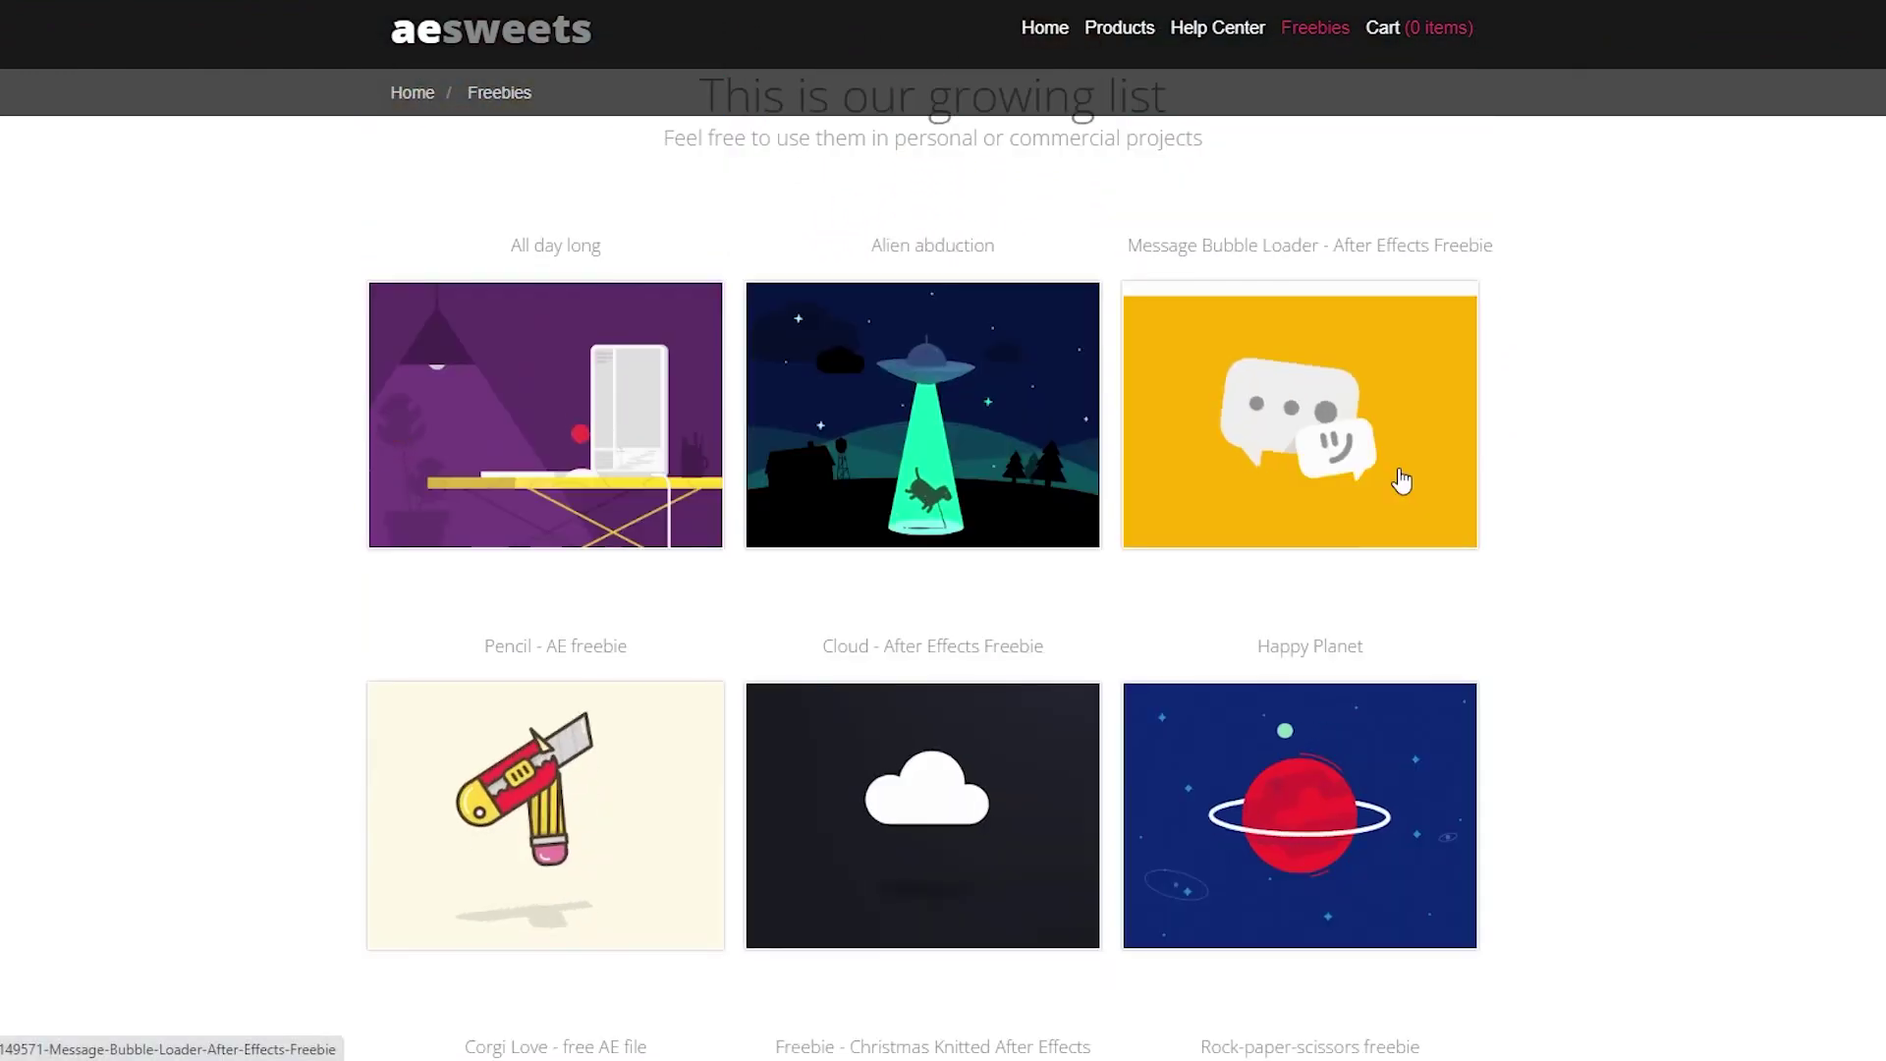
click(1376, 472)
scroll(1683, 446, down, 7)
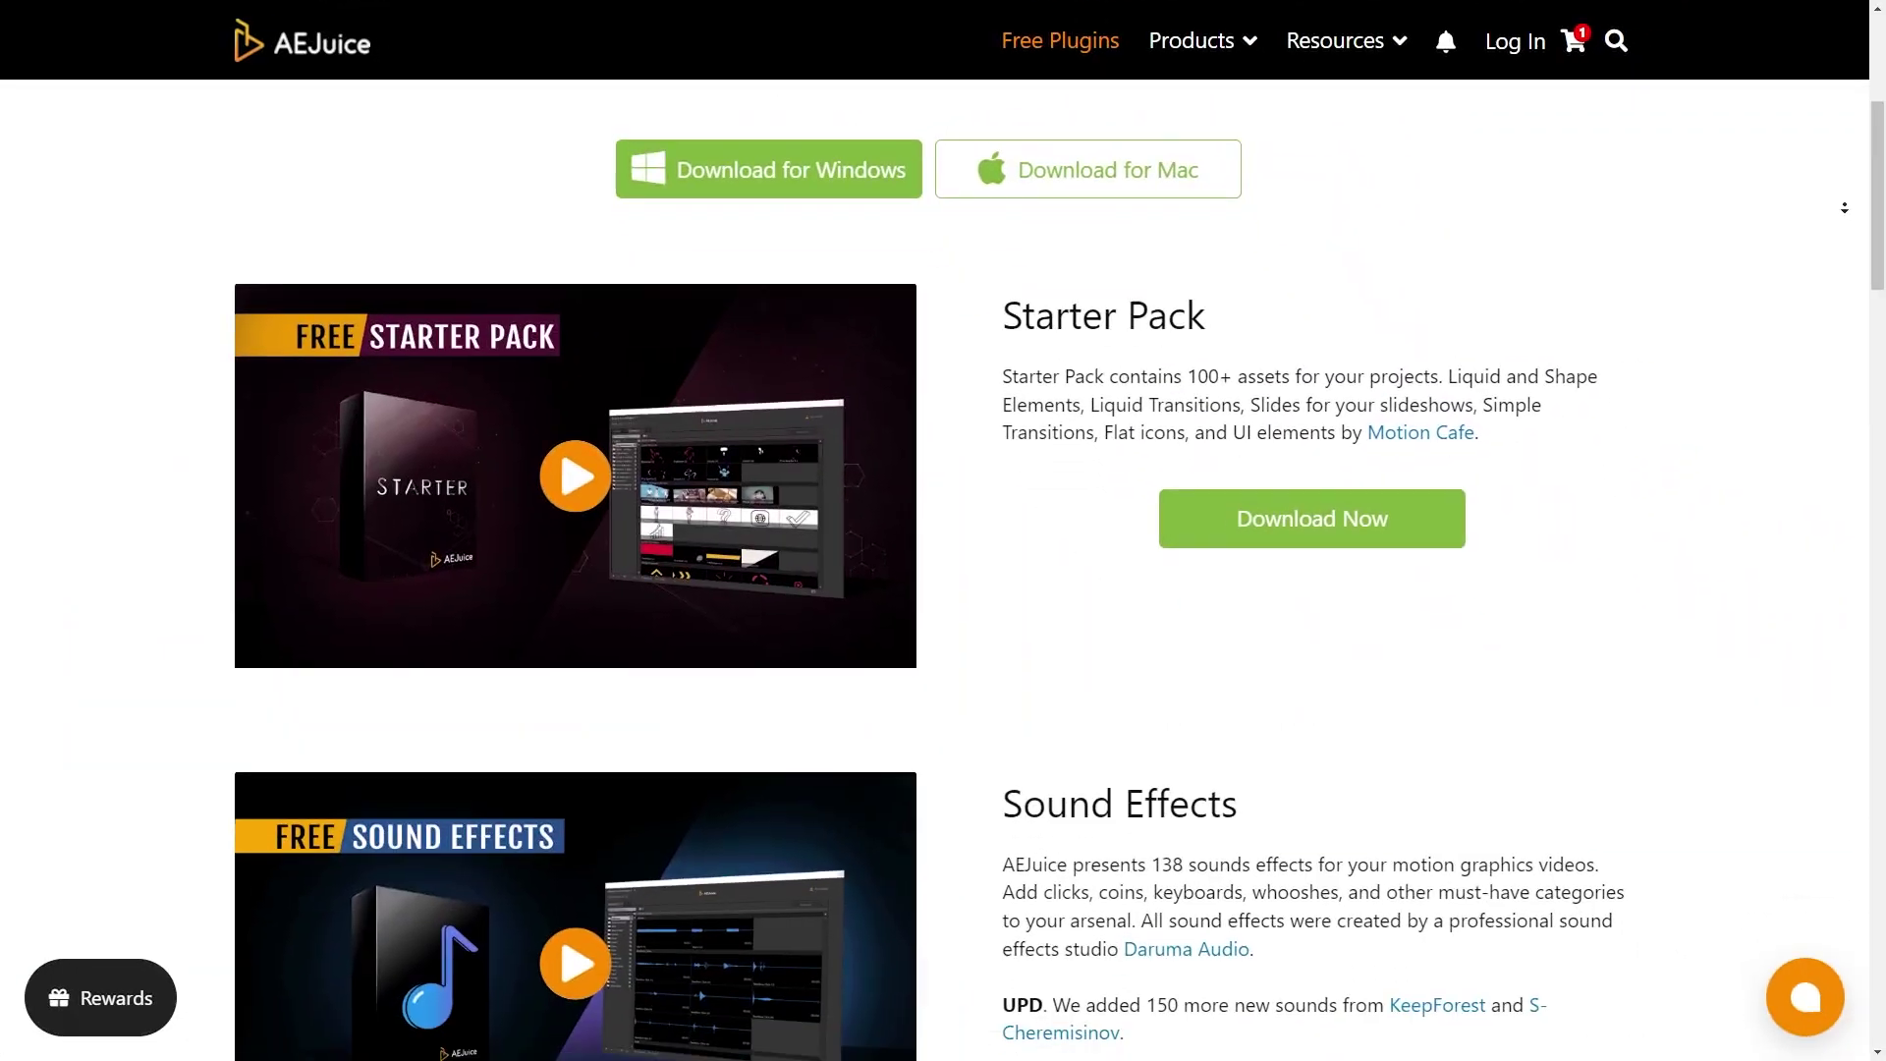
Step: Scroll the AEJuice Free Plugins list from Starter Pack down to AEJuice GIF and 2.5D Devices
scroll(1844, 208, down, 7)
scroll(1844, 209, down, 8)
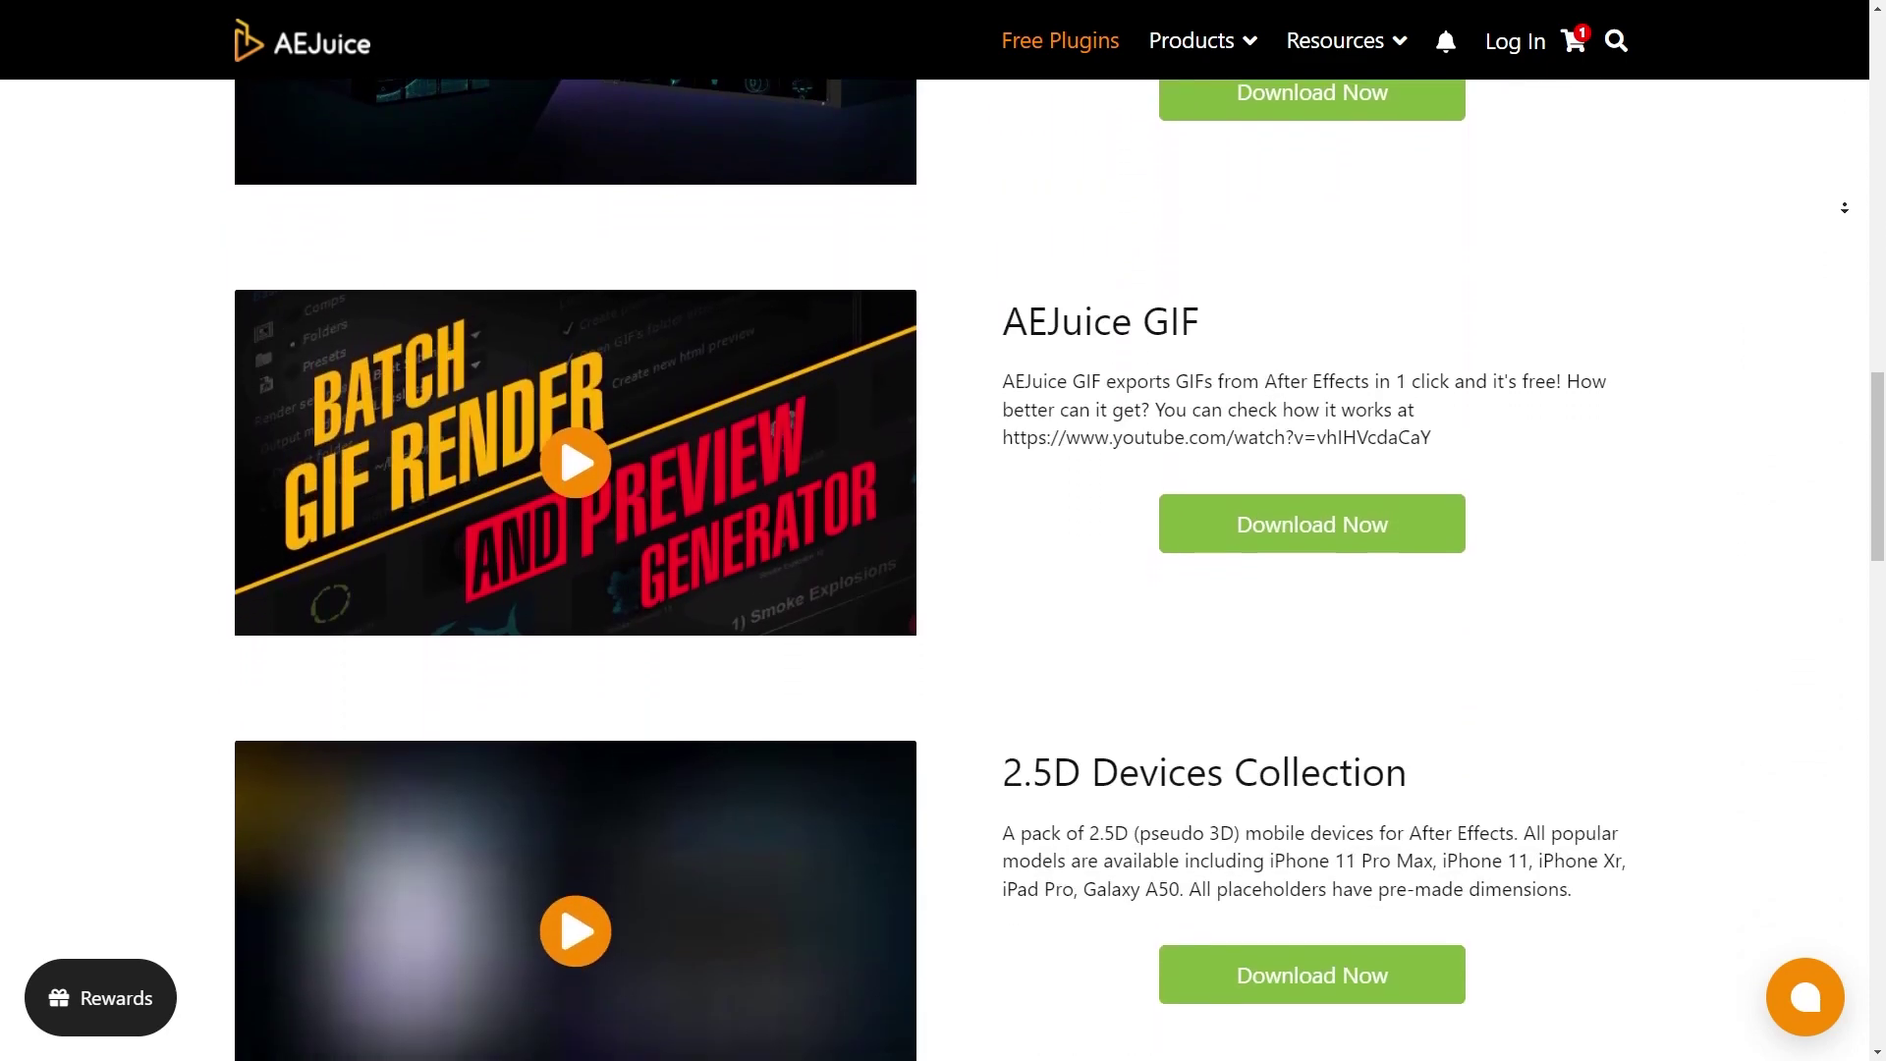
scroll(1845, 208, down, 2)
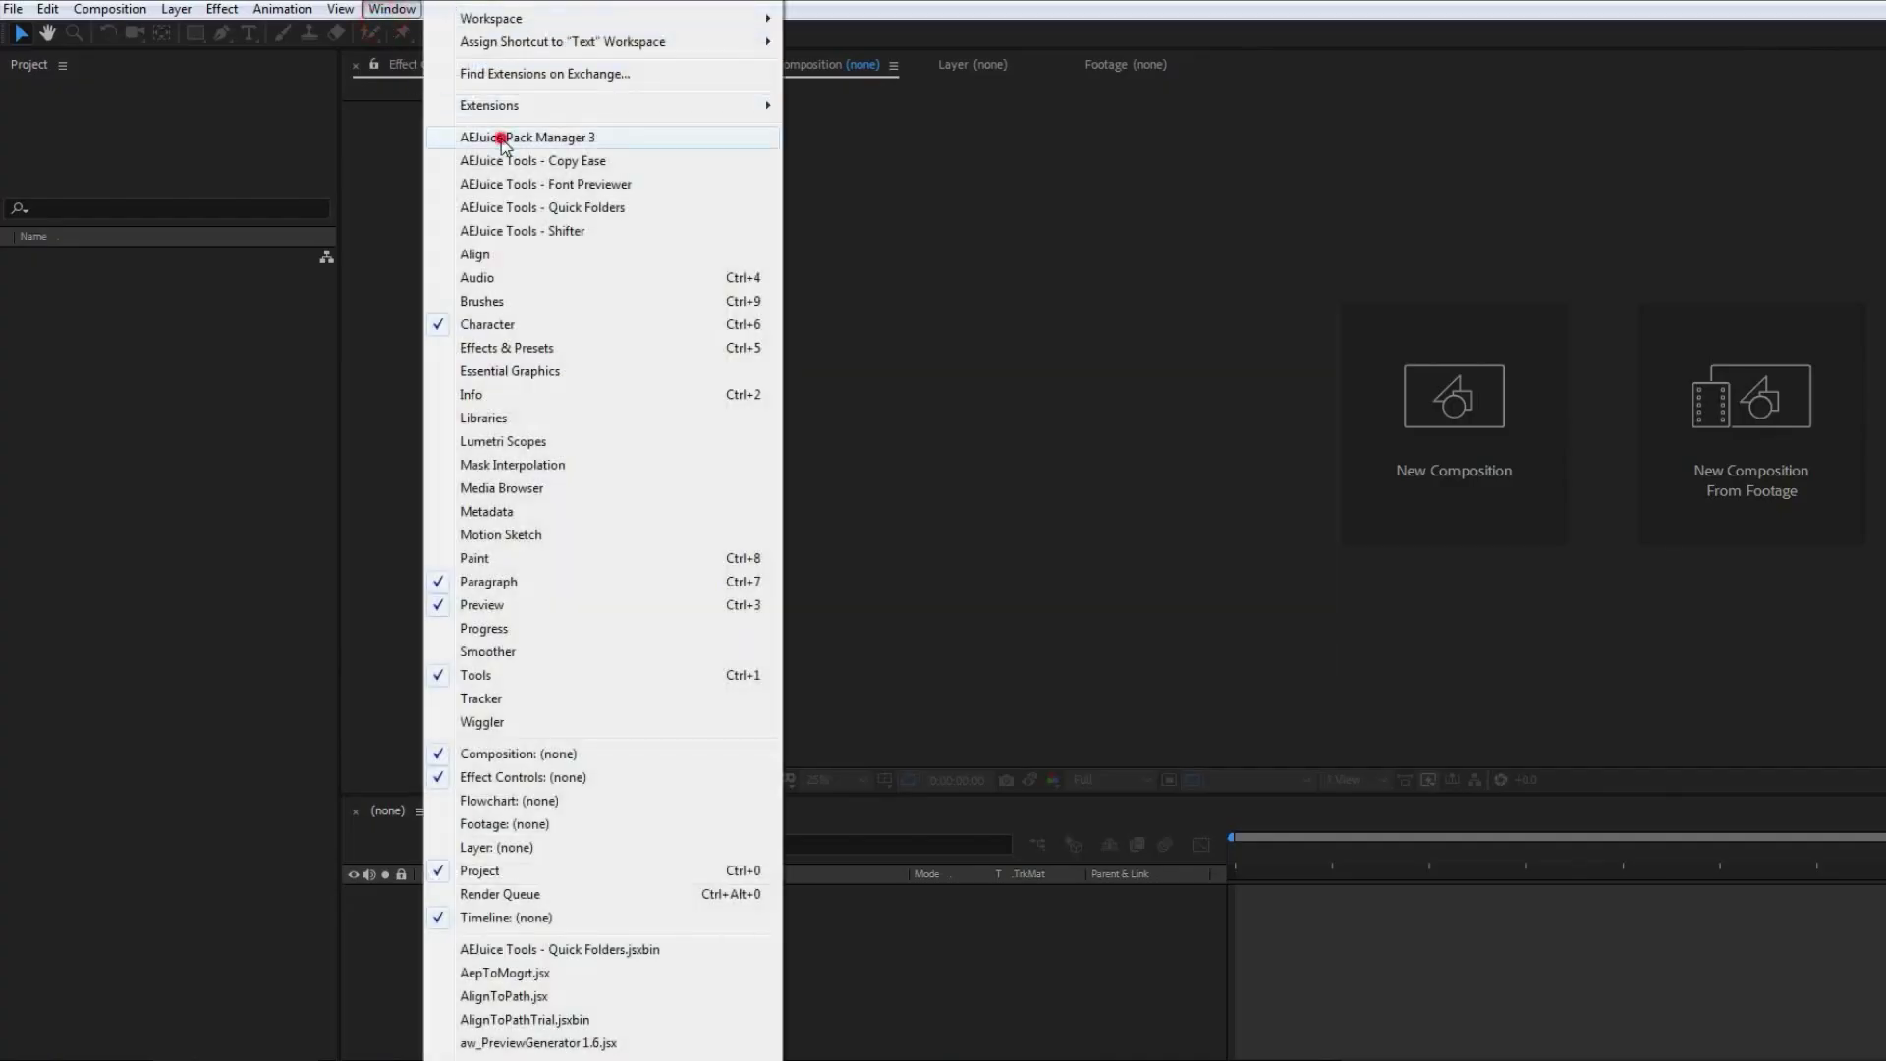
Step: Add Scope 01 from the AEJuice Pack Manager 3 Starter Pack as a new comp
click(503, 143)
click(180, 676)
scroll(336, 308, down, 5)
scroll(336, 308, down, 10)
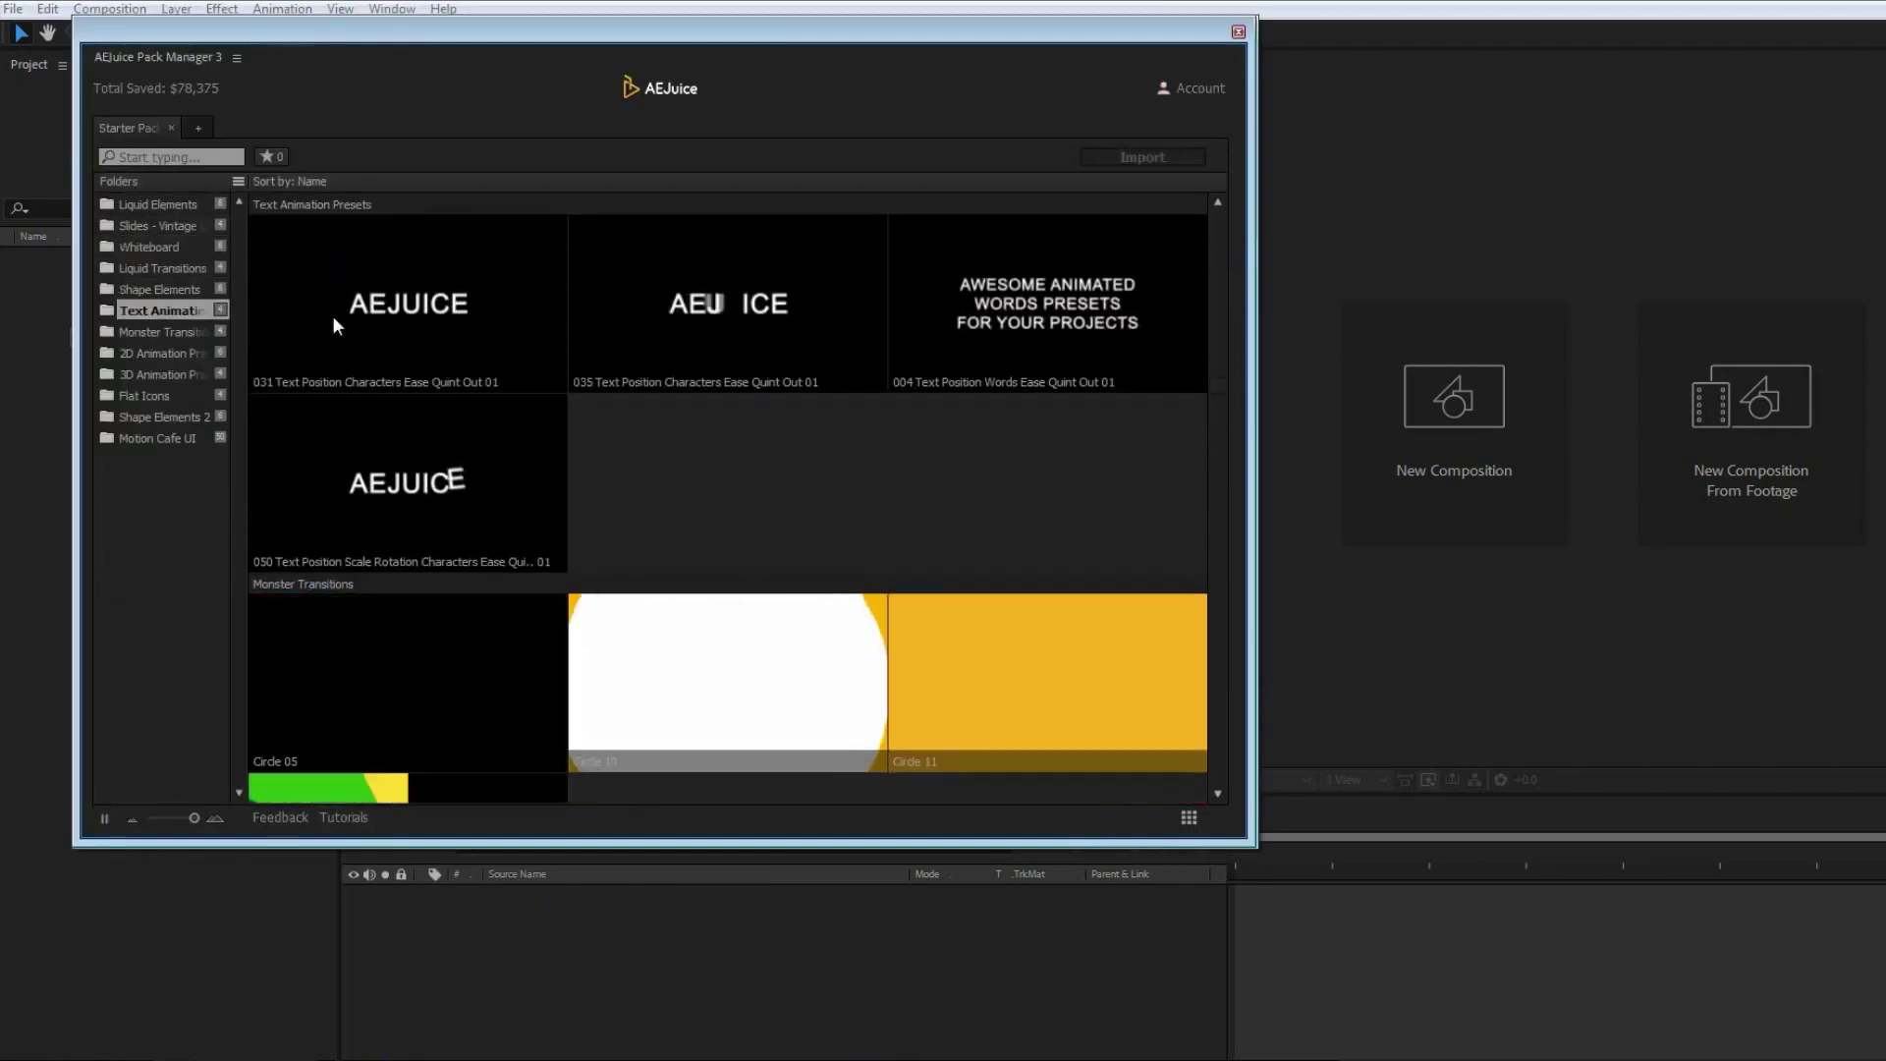
scroll(332, 316, down, 12)
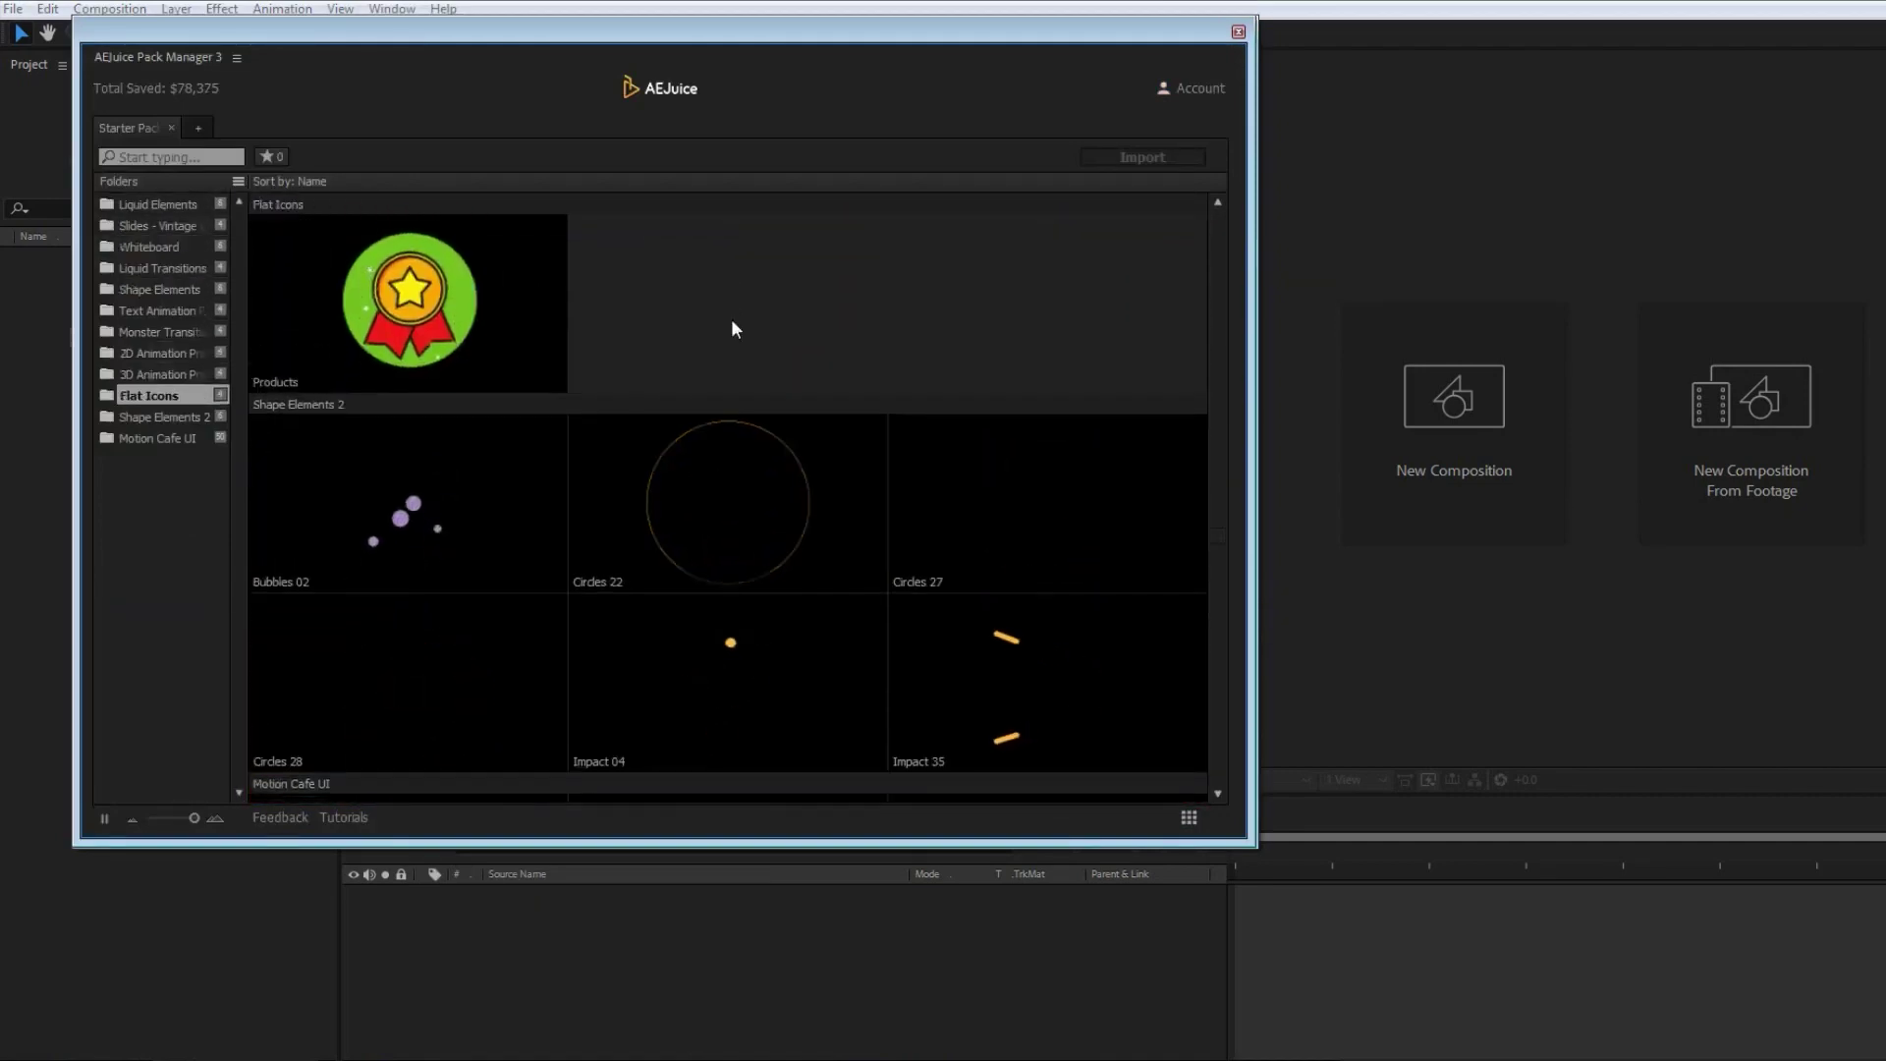
scroll(731, 318, down, 4)
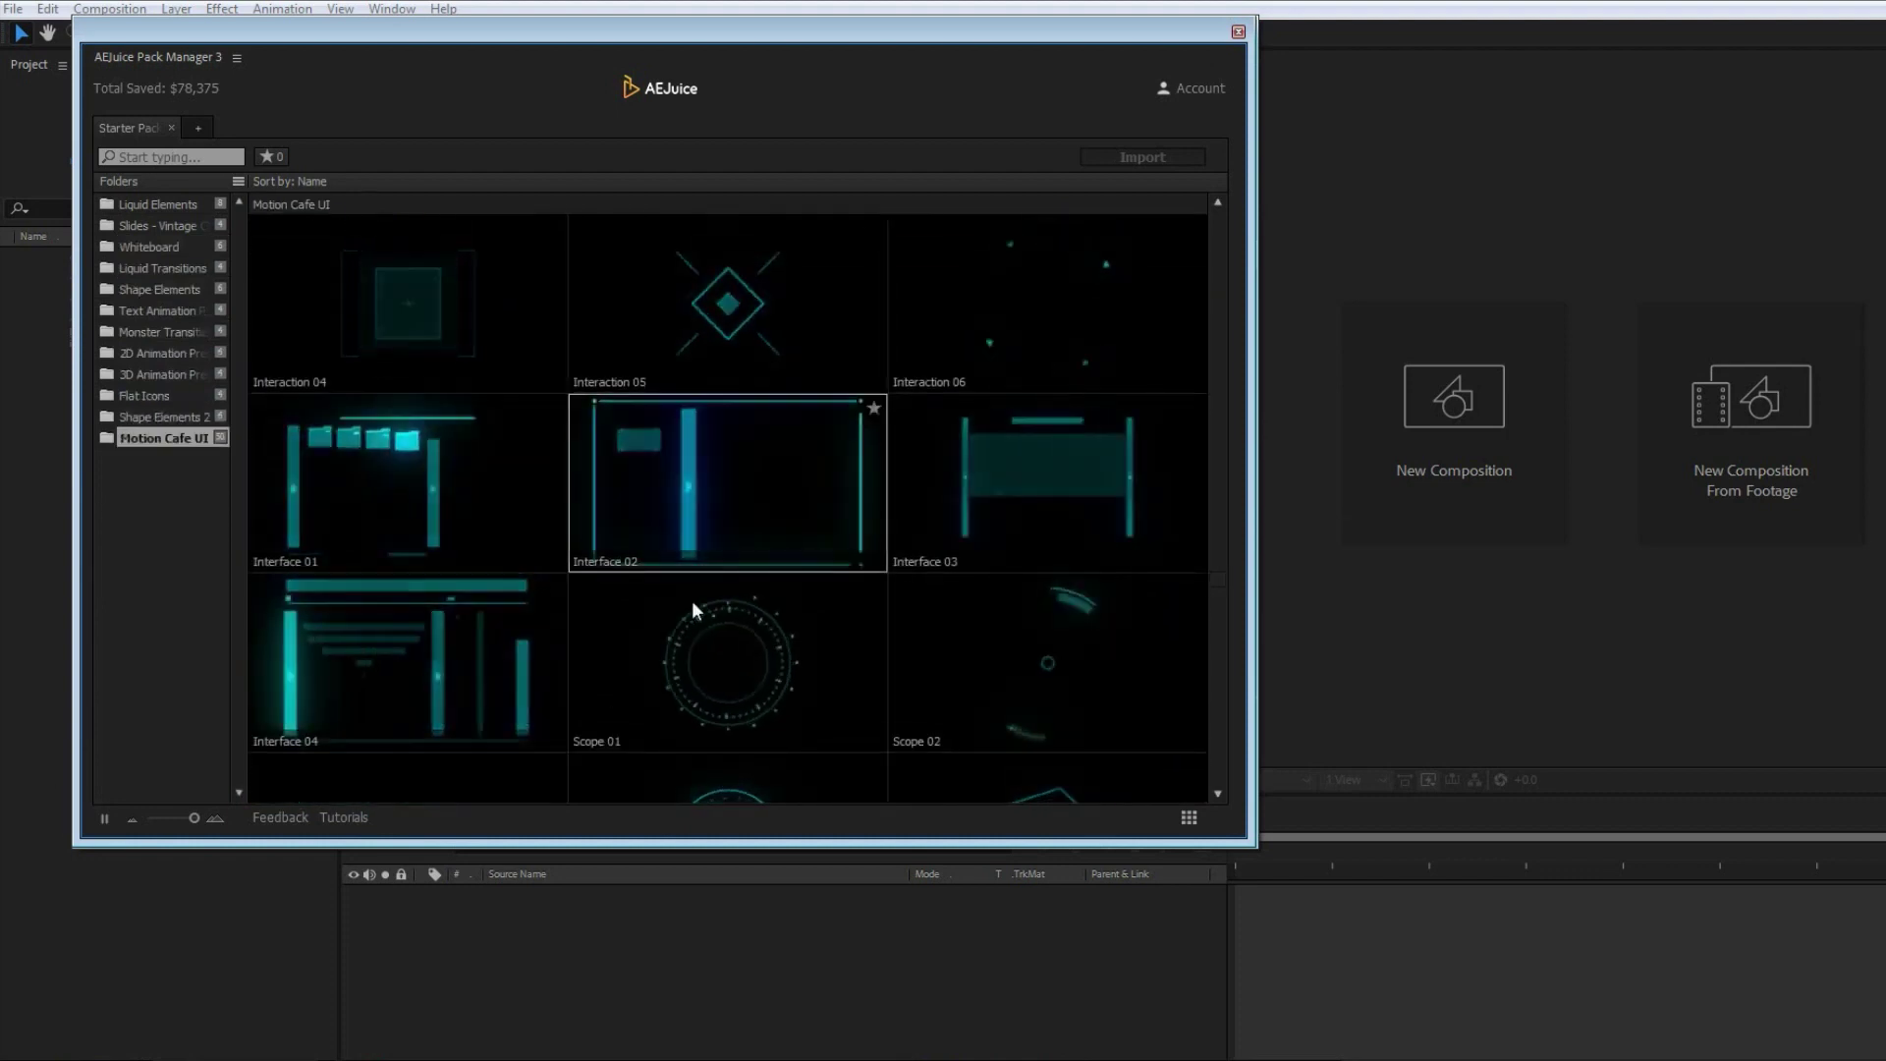
scroll(694, 656, down, 2)
drag(699, 496, 1576, 456)
click(1383, 862)
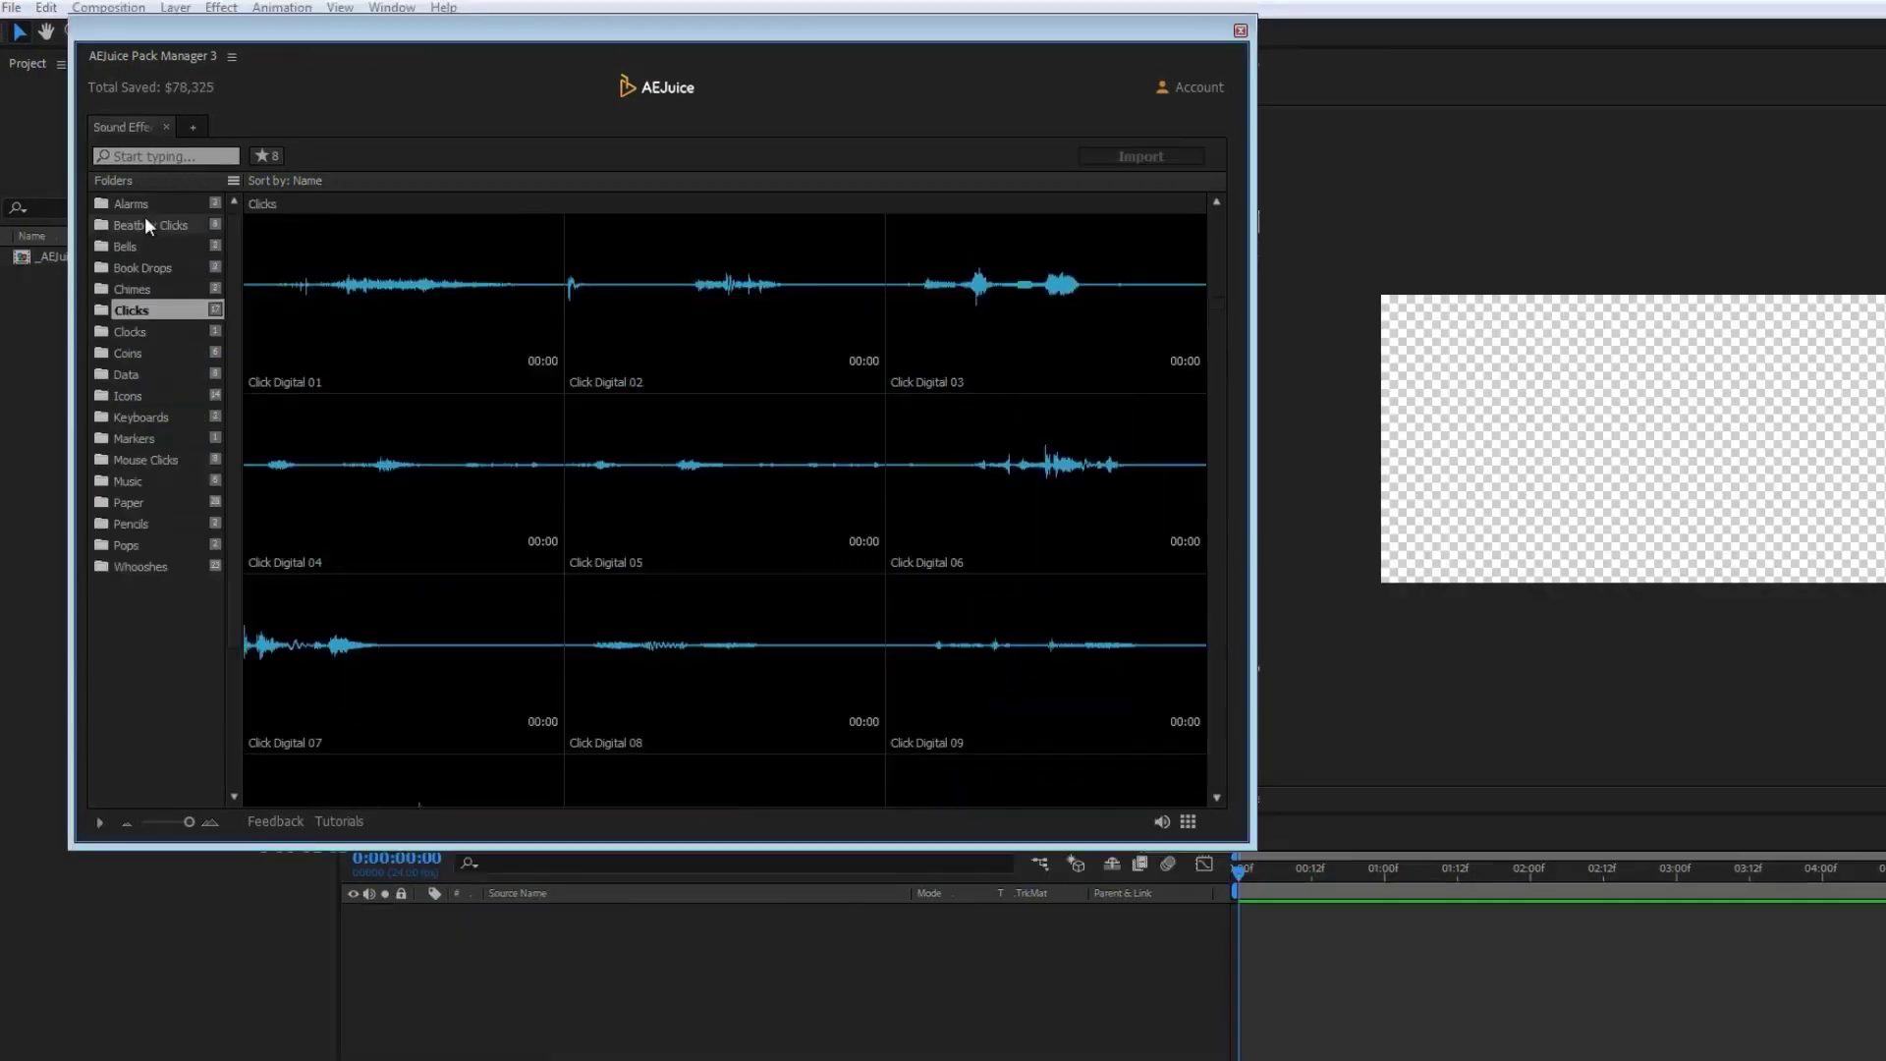
Step: Orbit the 3D phone mockup so it faces forward
scroll(144, 218, down, 6)
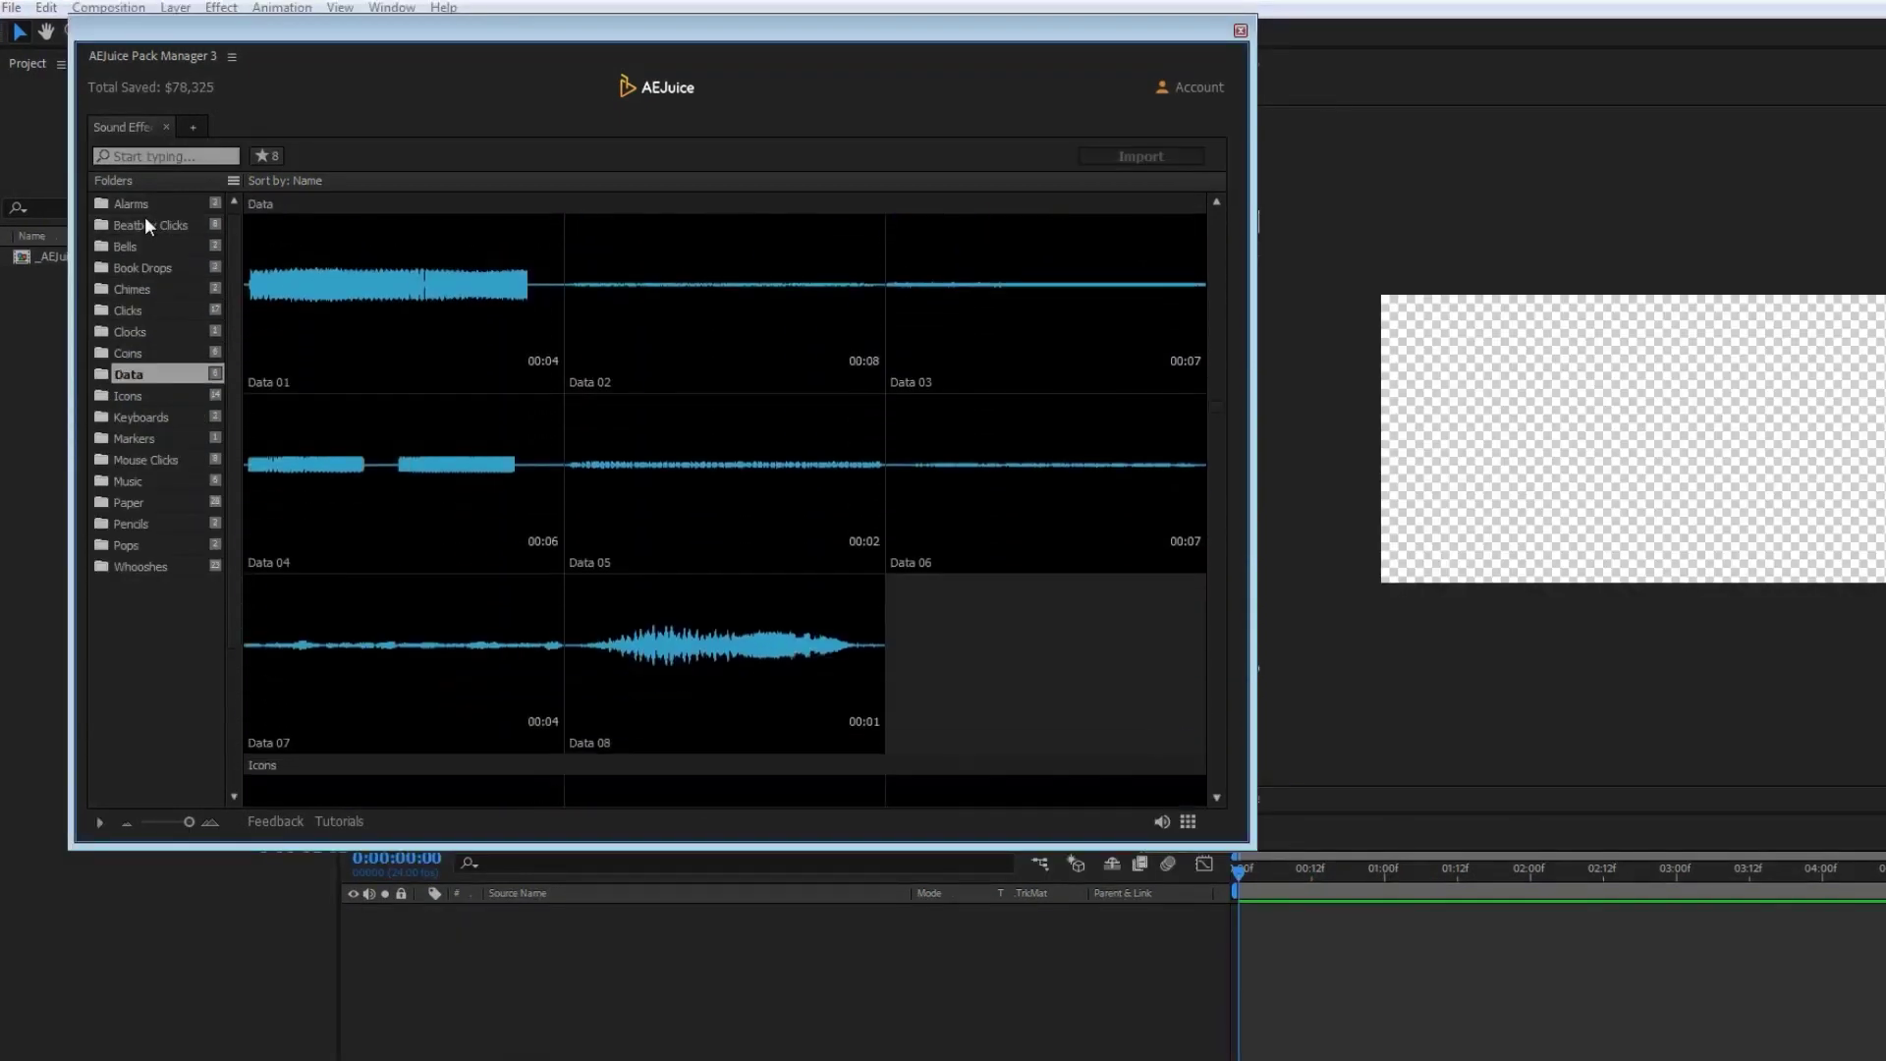
scroll(144, 216, down, 3)
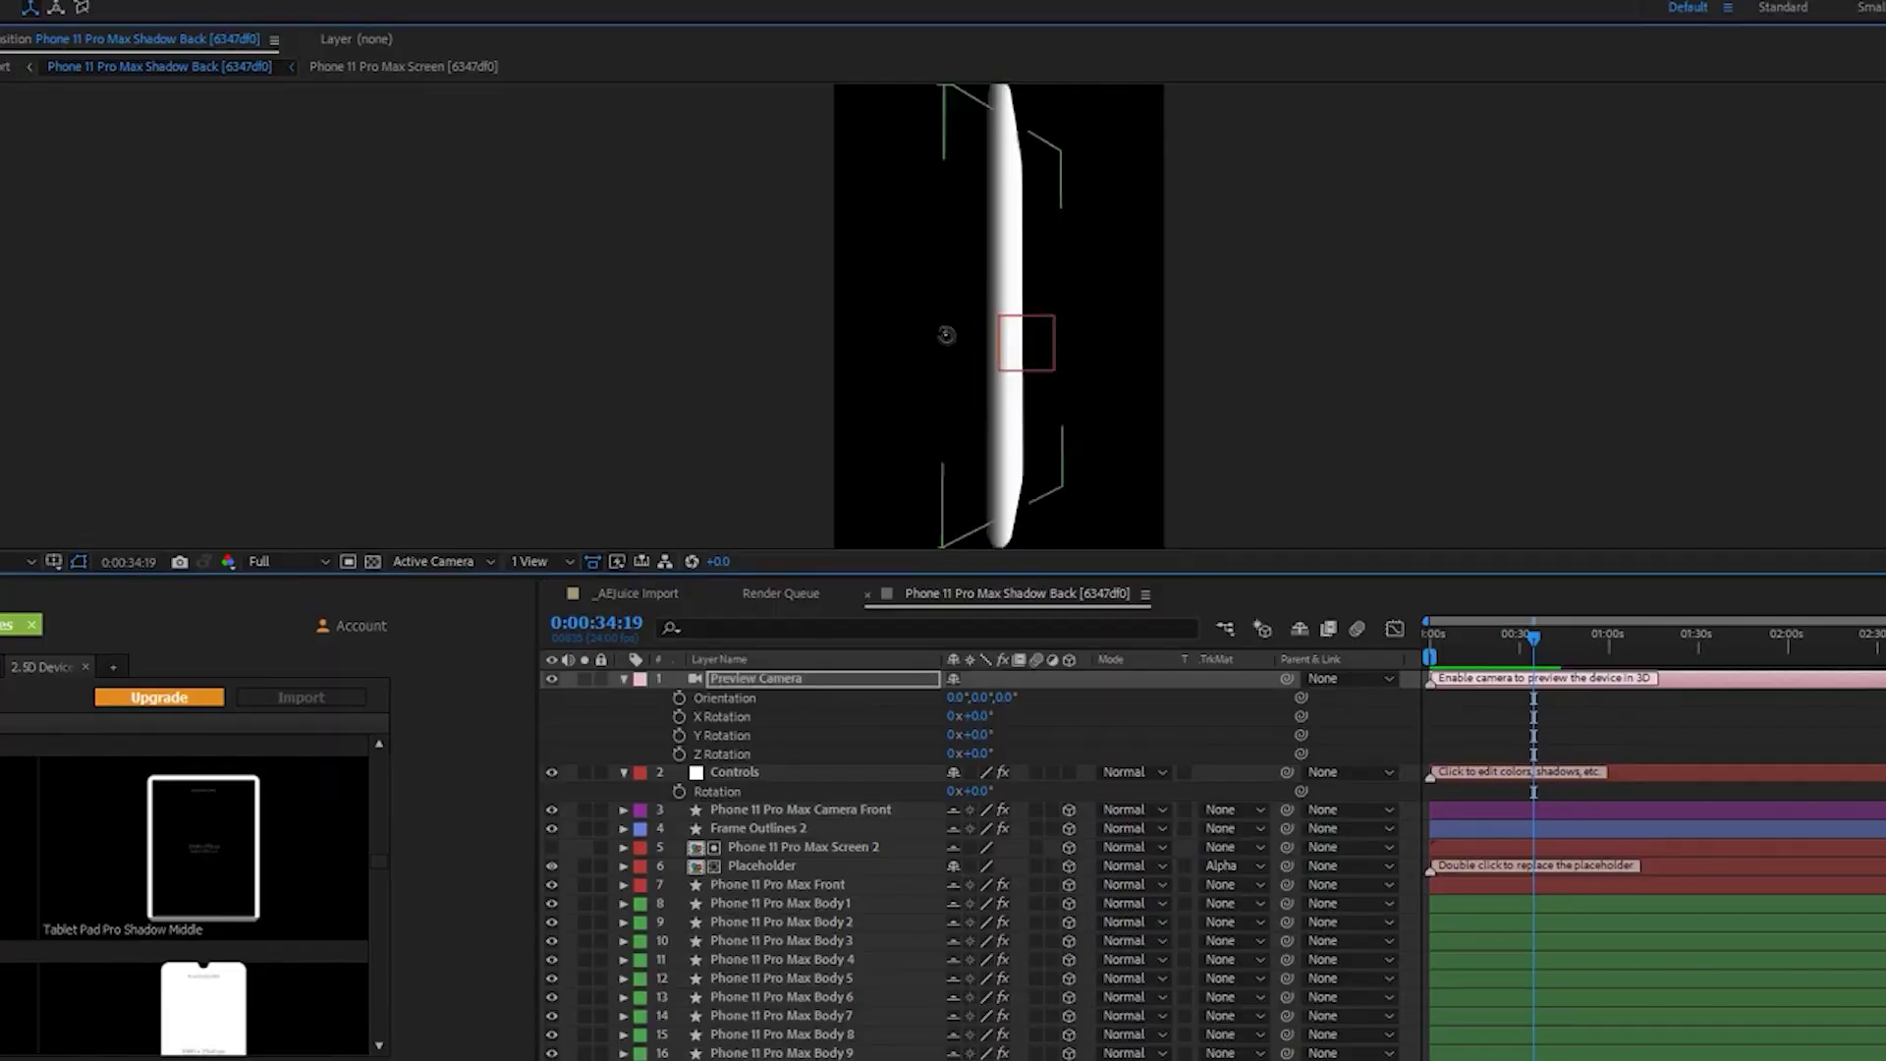
drag(946, 335, 943, 340)
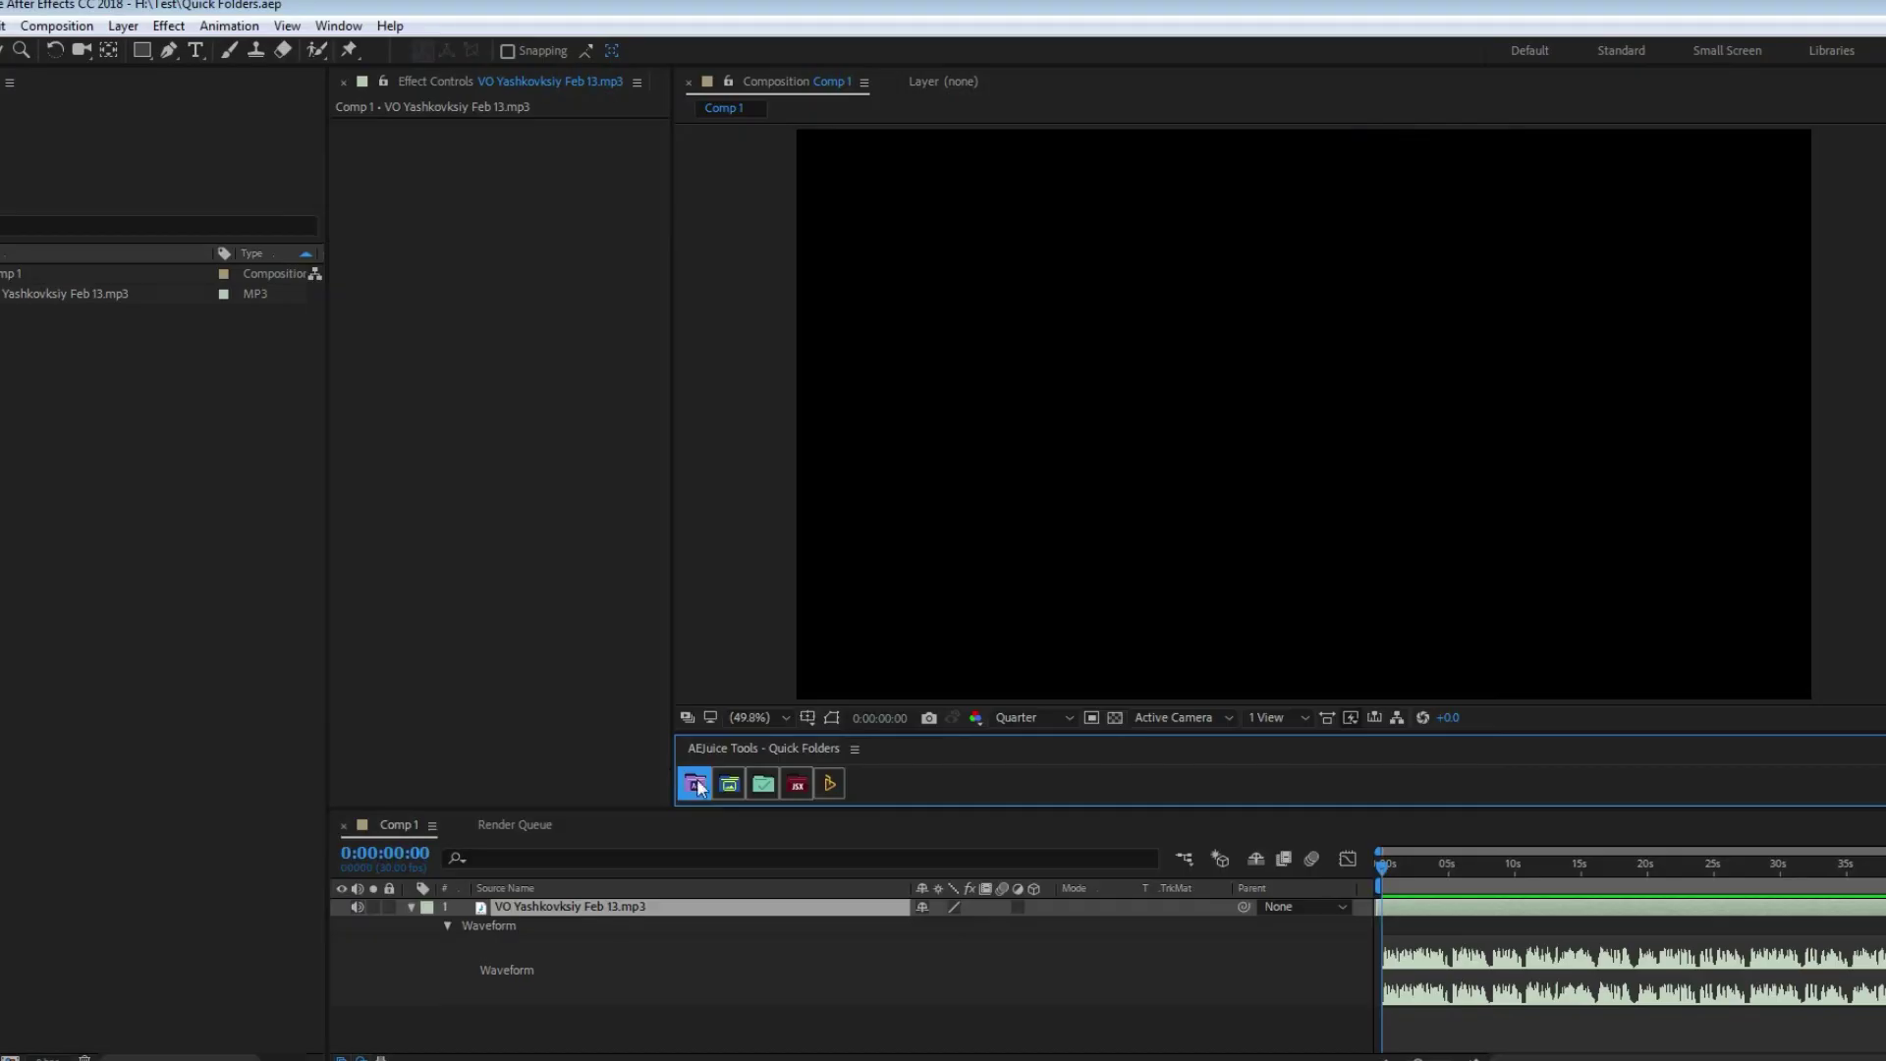
Step: Open the Animation Presets Bundle folder and the voice-over mp3's footage folder in Explorer, then minimize Explorer
click(696, 783)
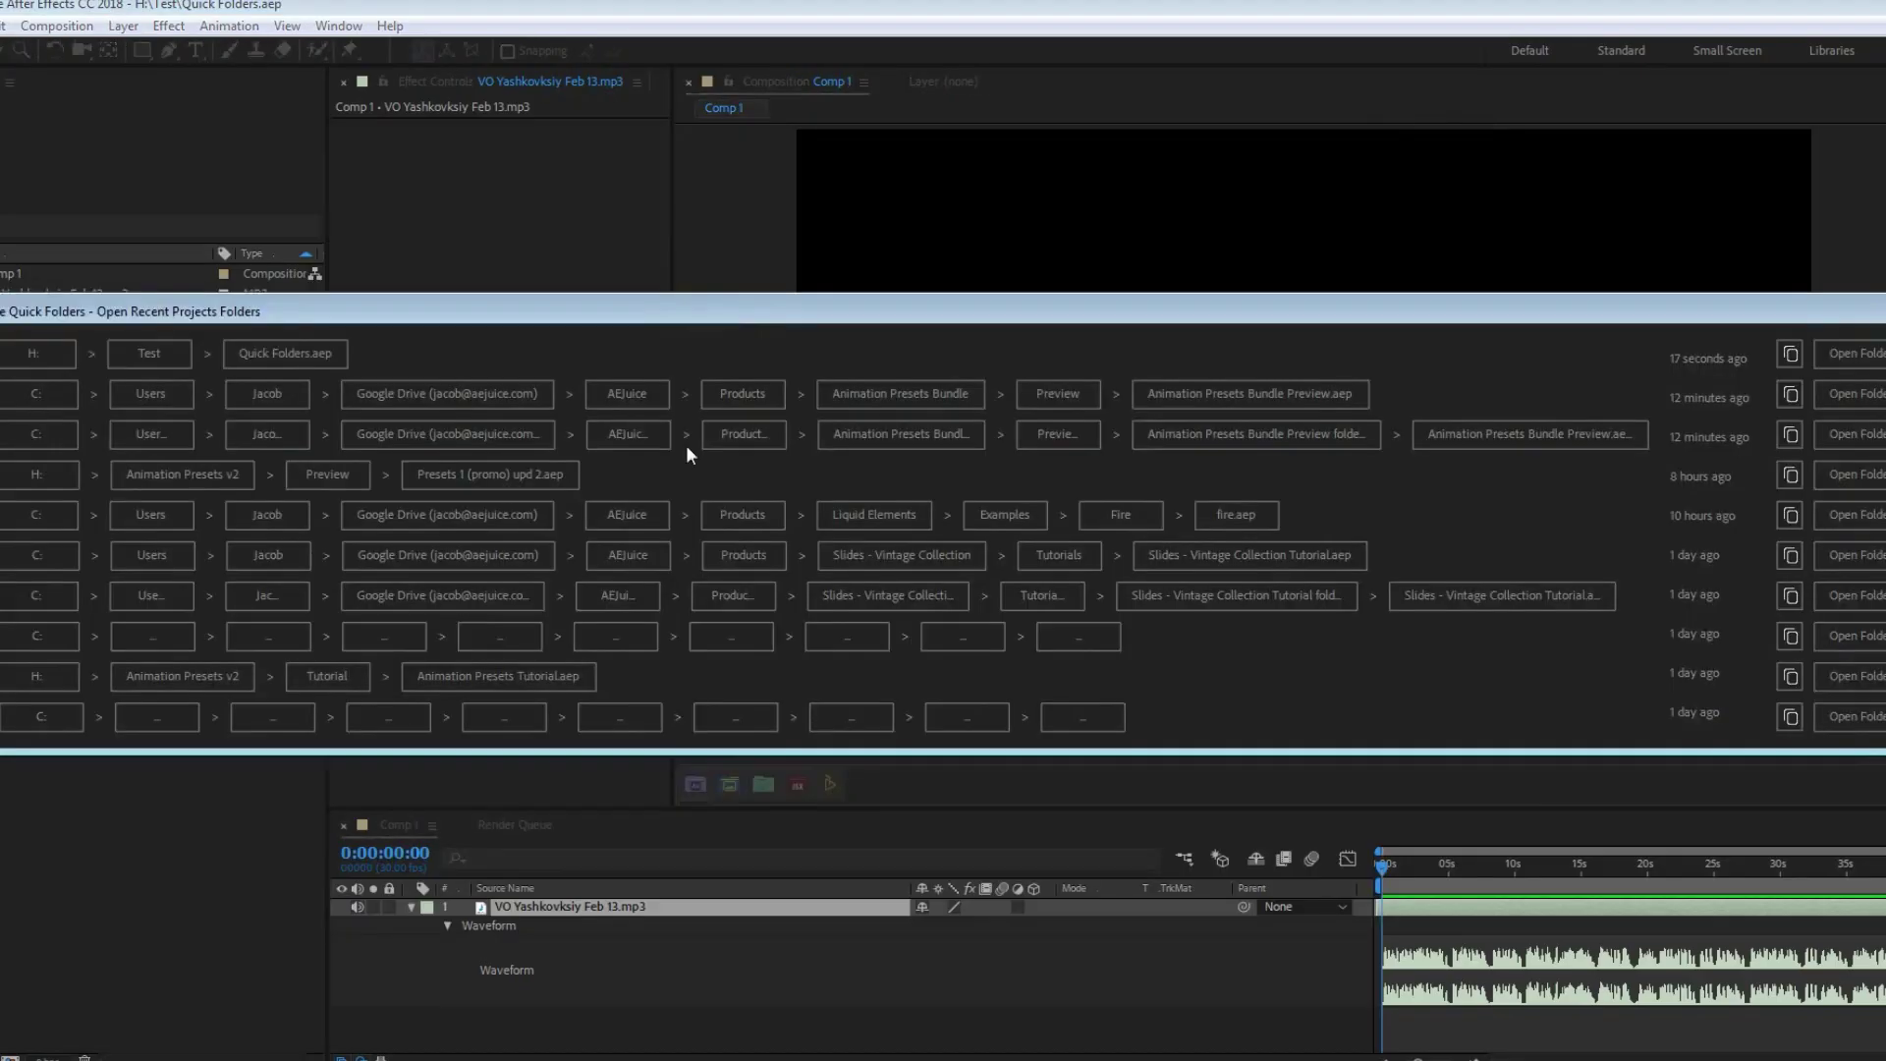
click(845, 394)
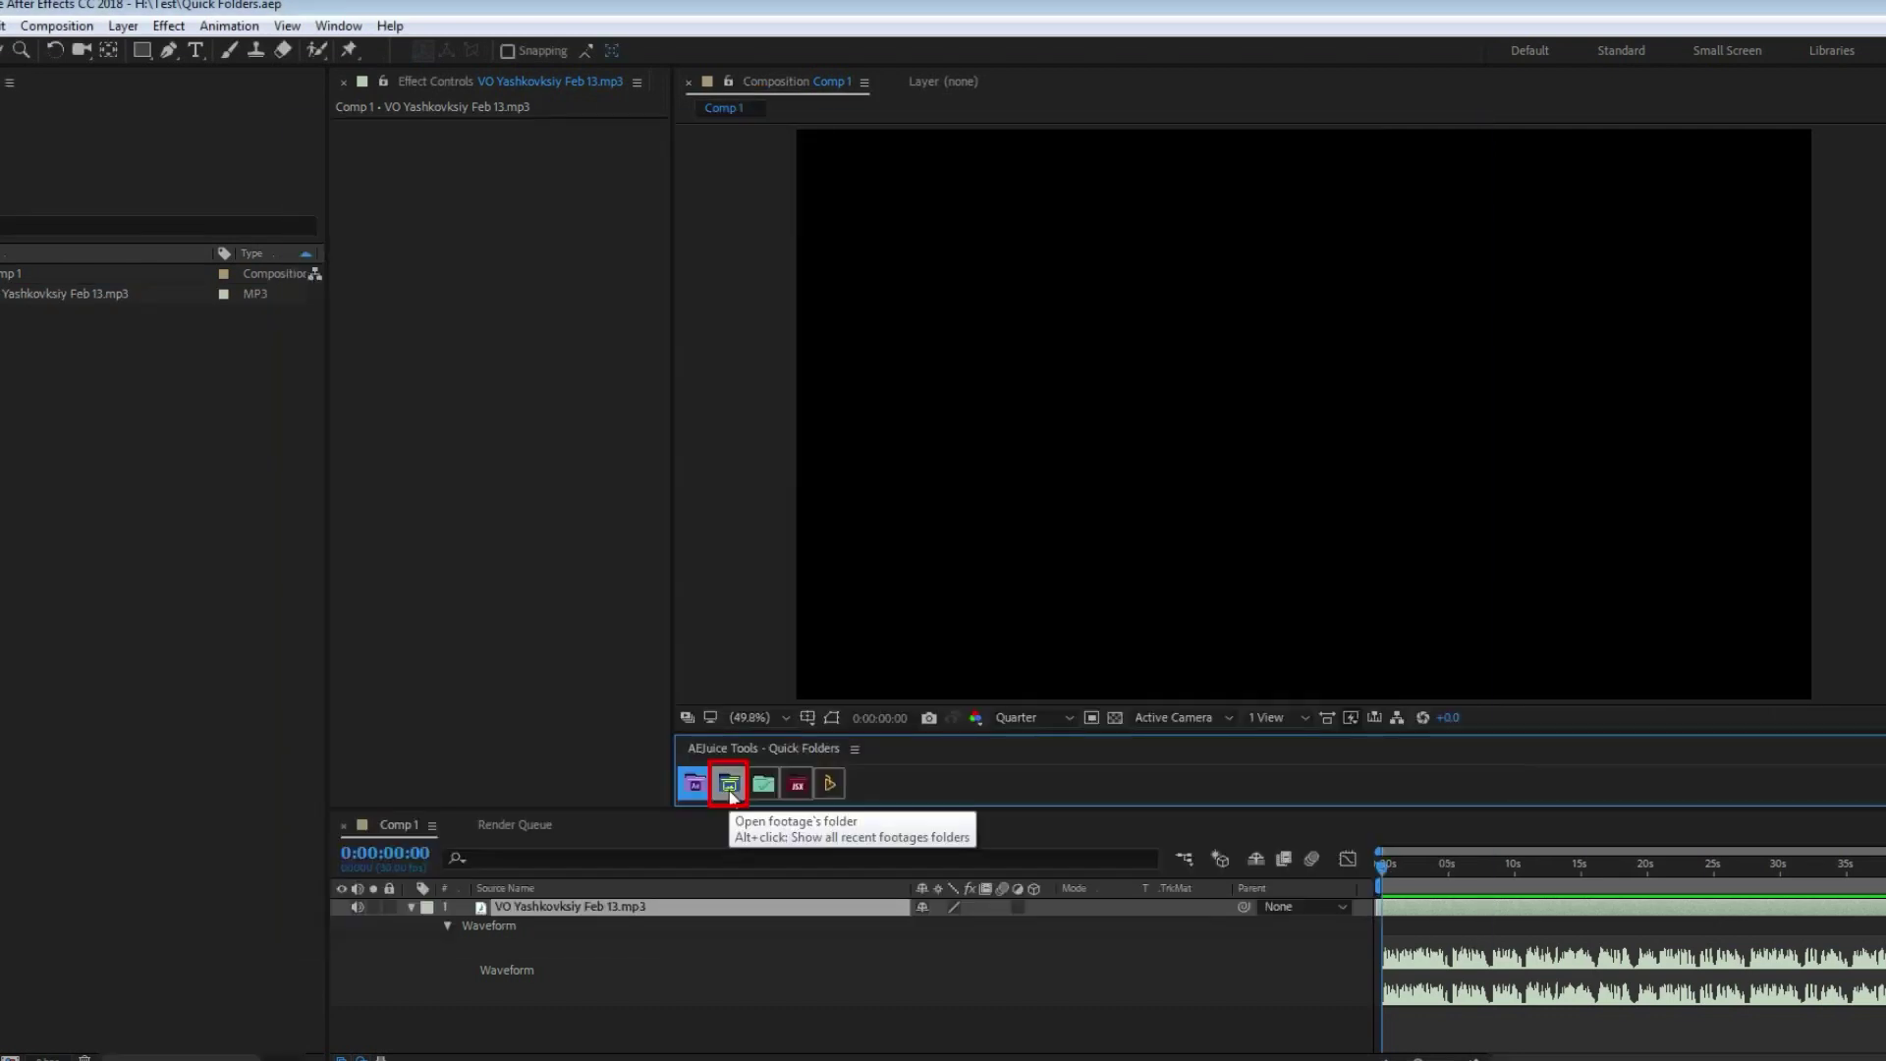
click(724, 779)
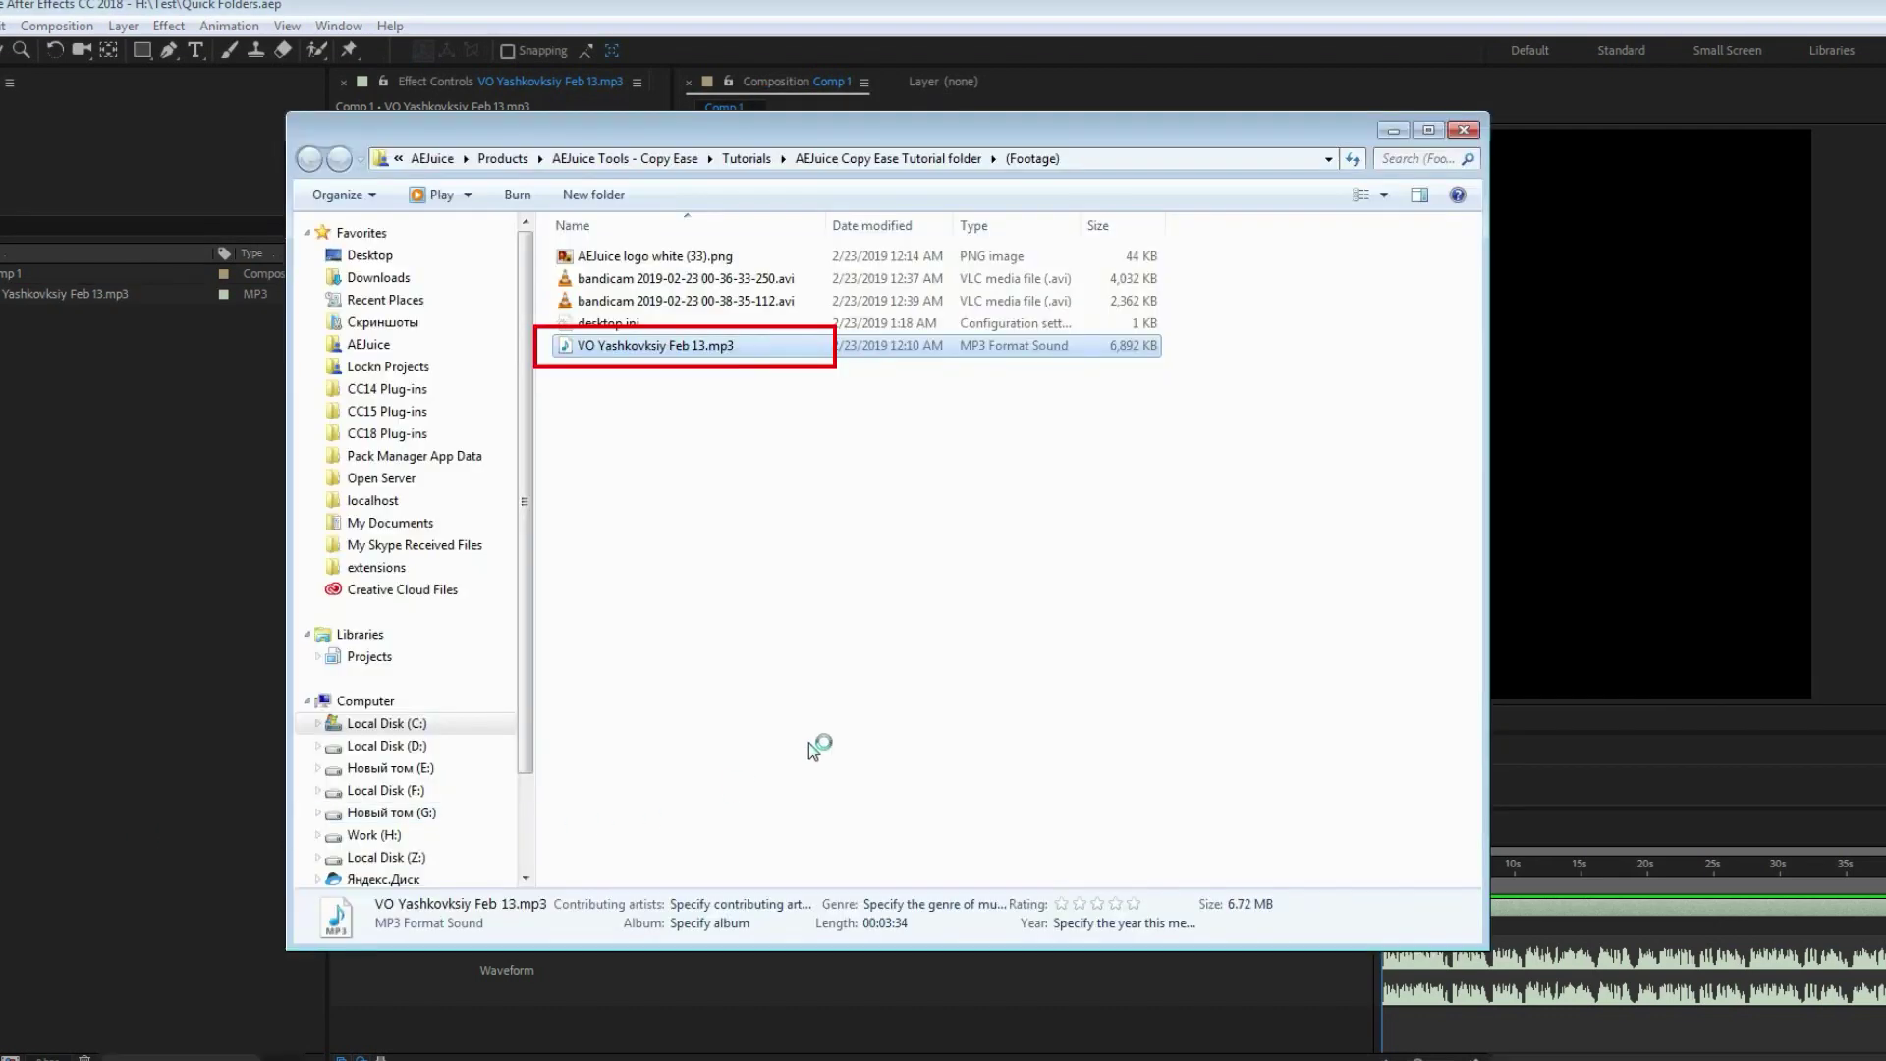
click(1395, 136)
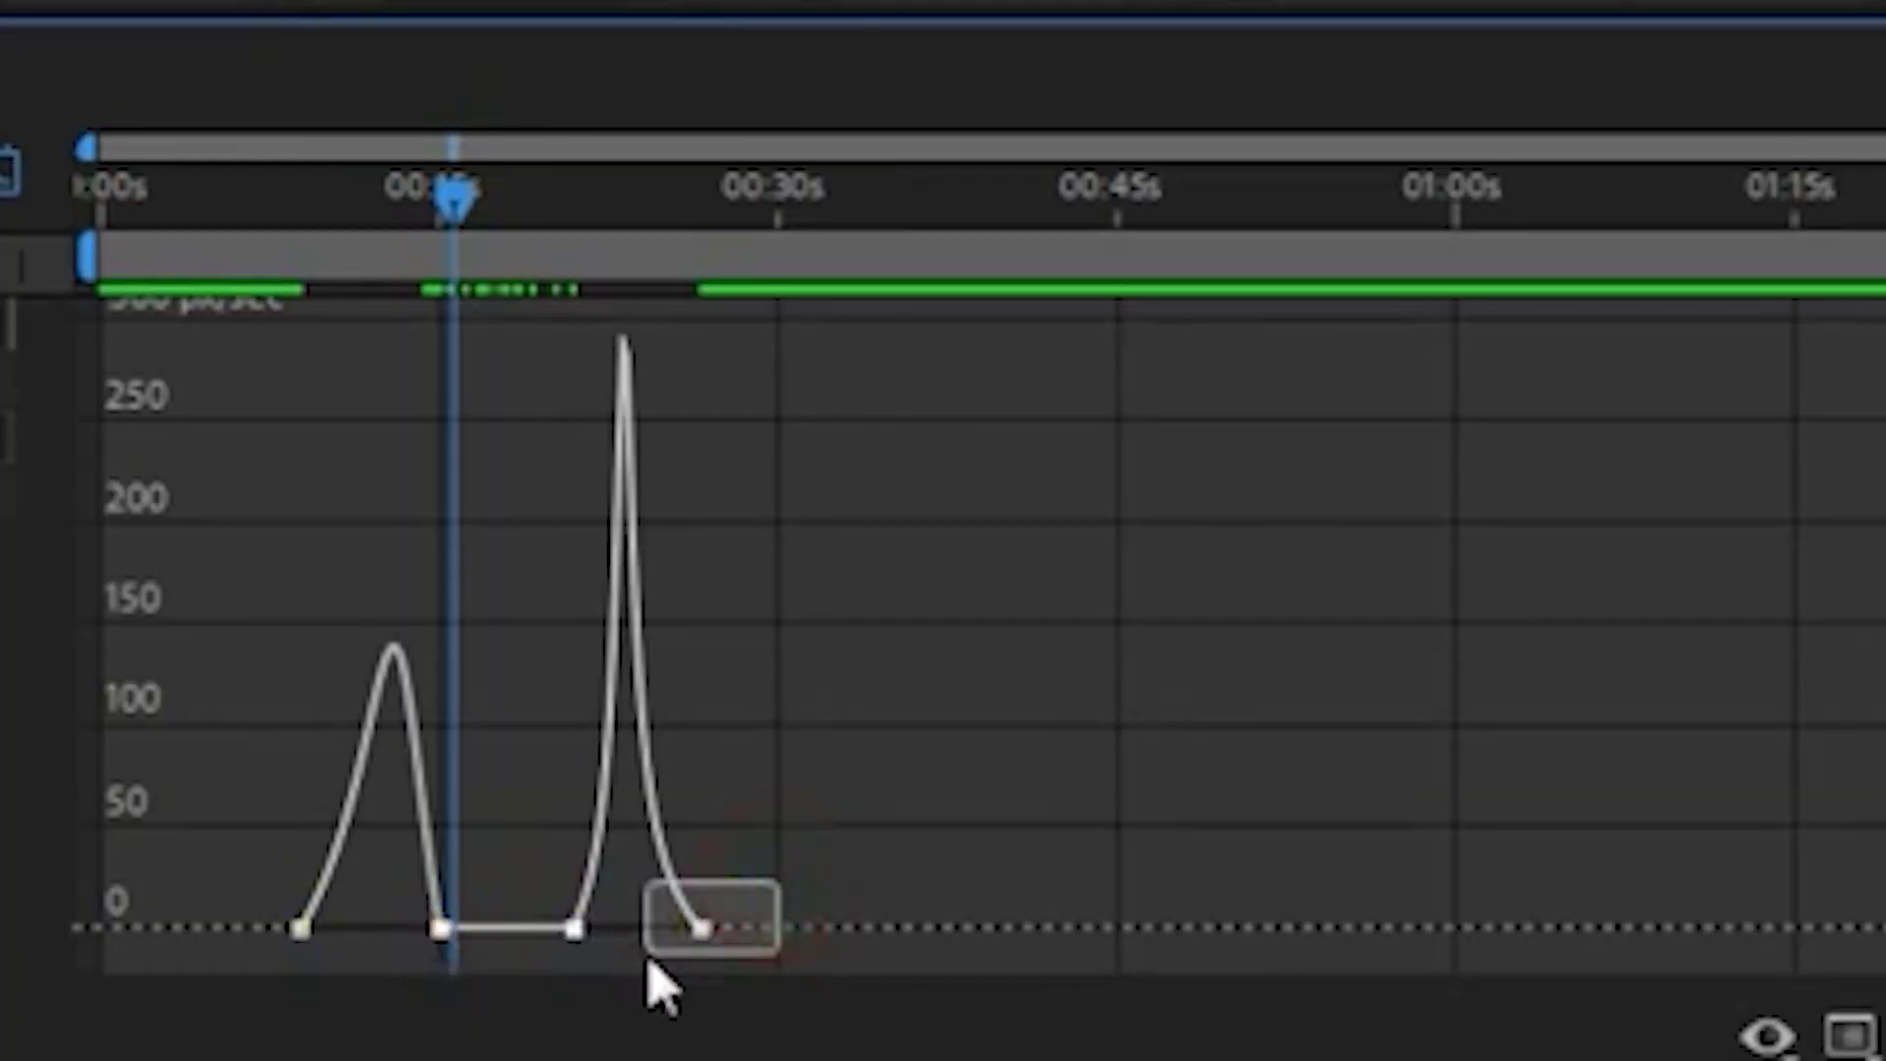
Step: Paste the copied easing onto the keyframes and stagger the Black Solid layers by 1 frame in Shifter
key(ctrl+v)
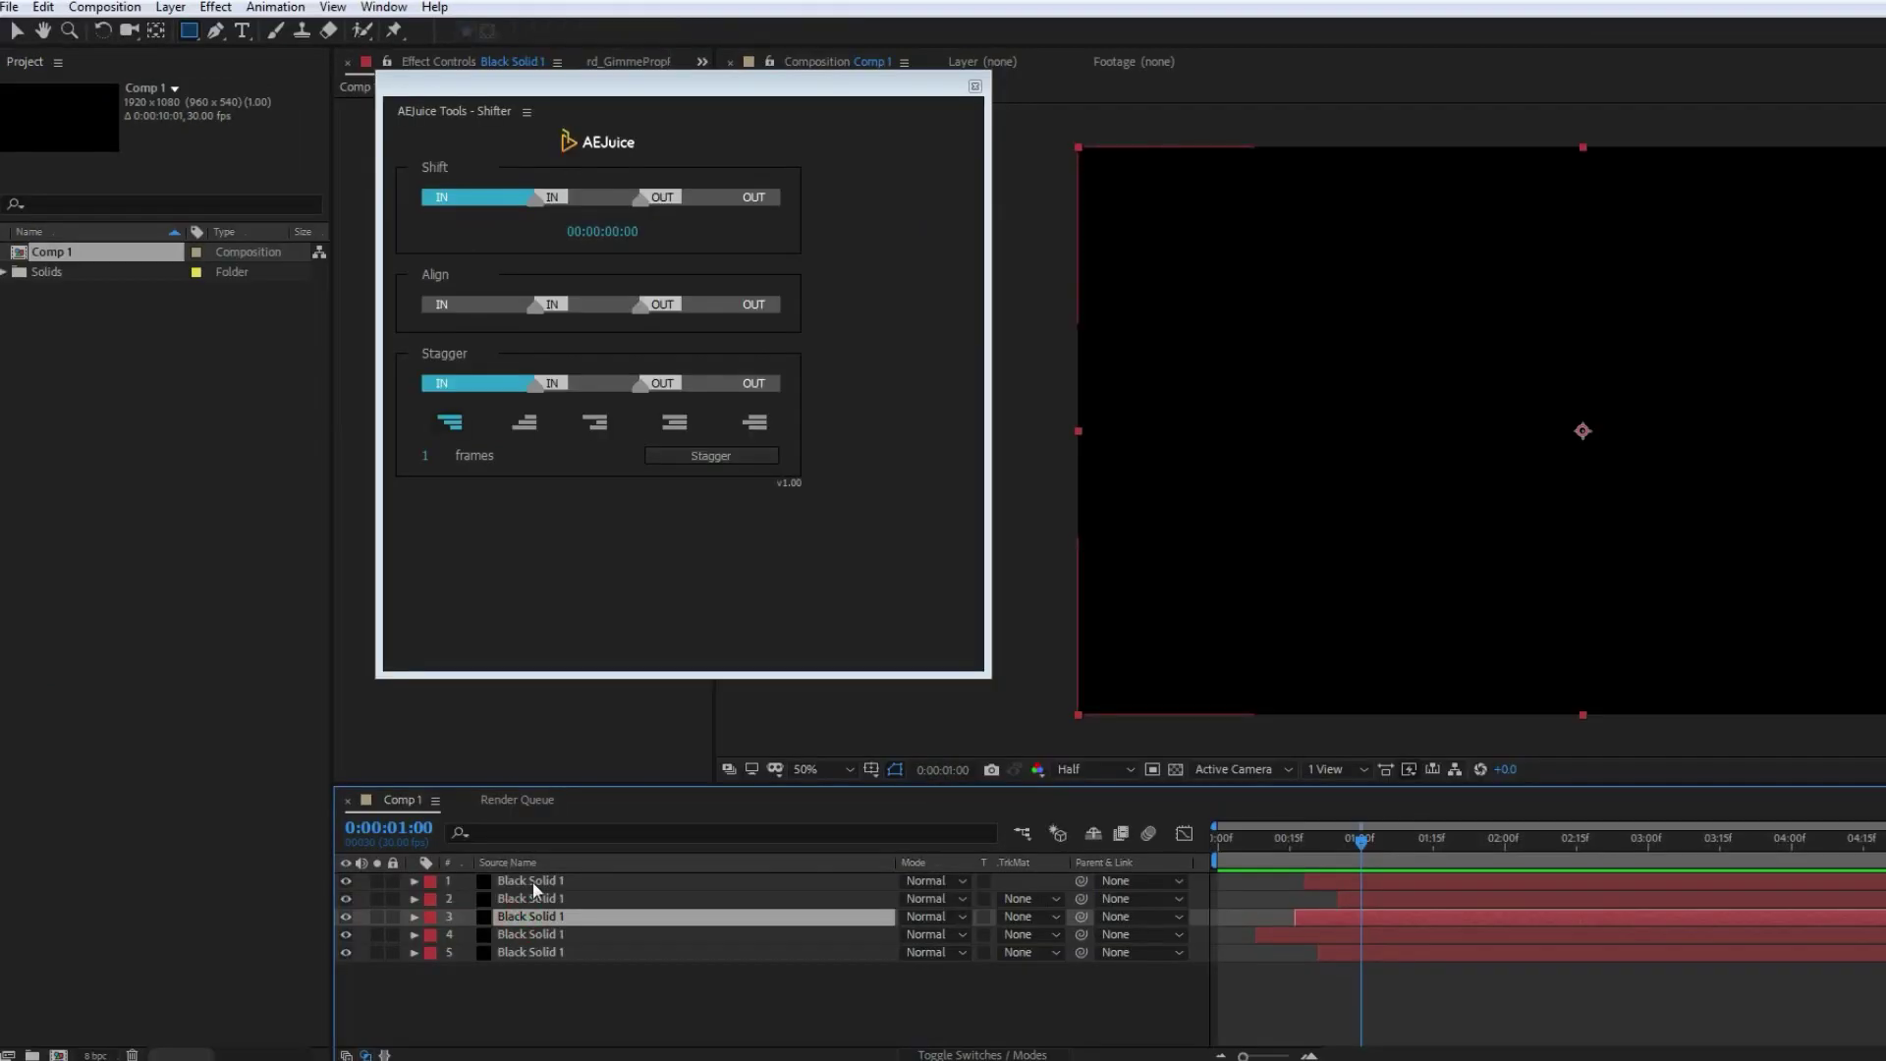
shift+click(532, 882)
click(604, 232)
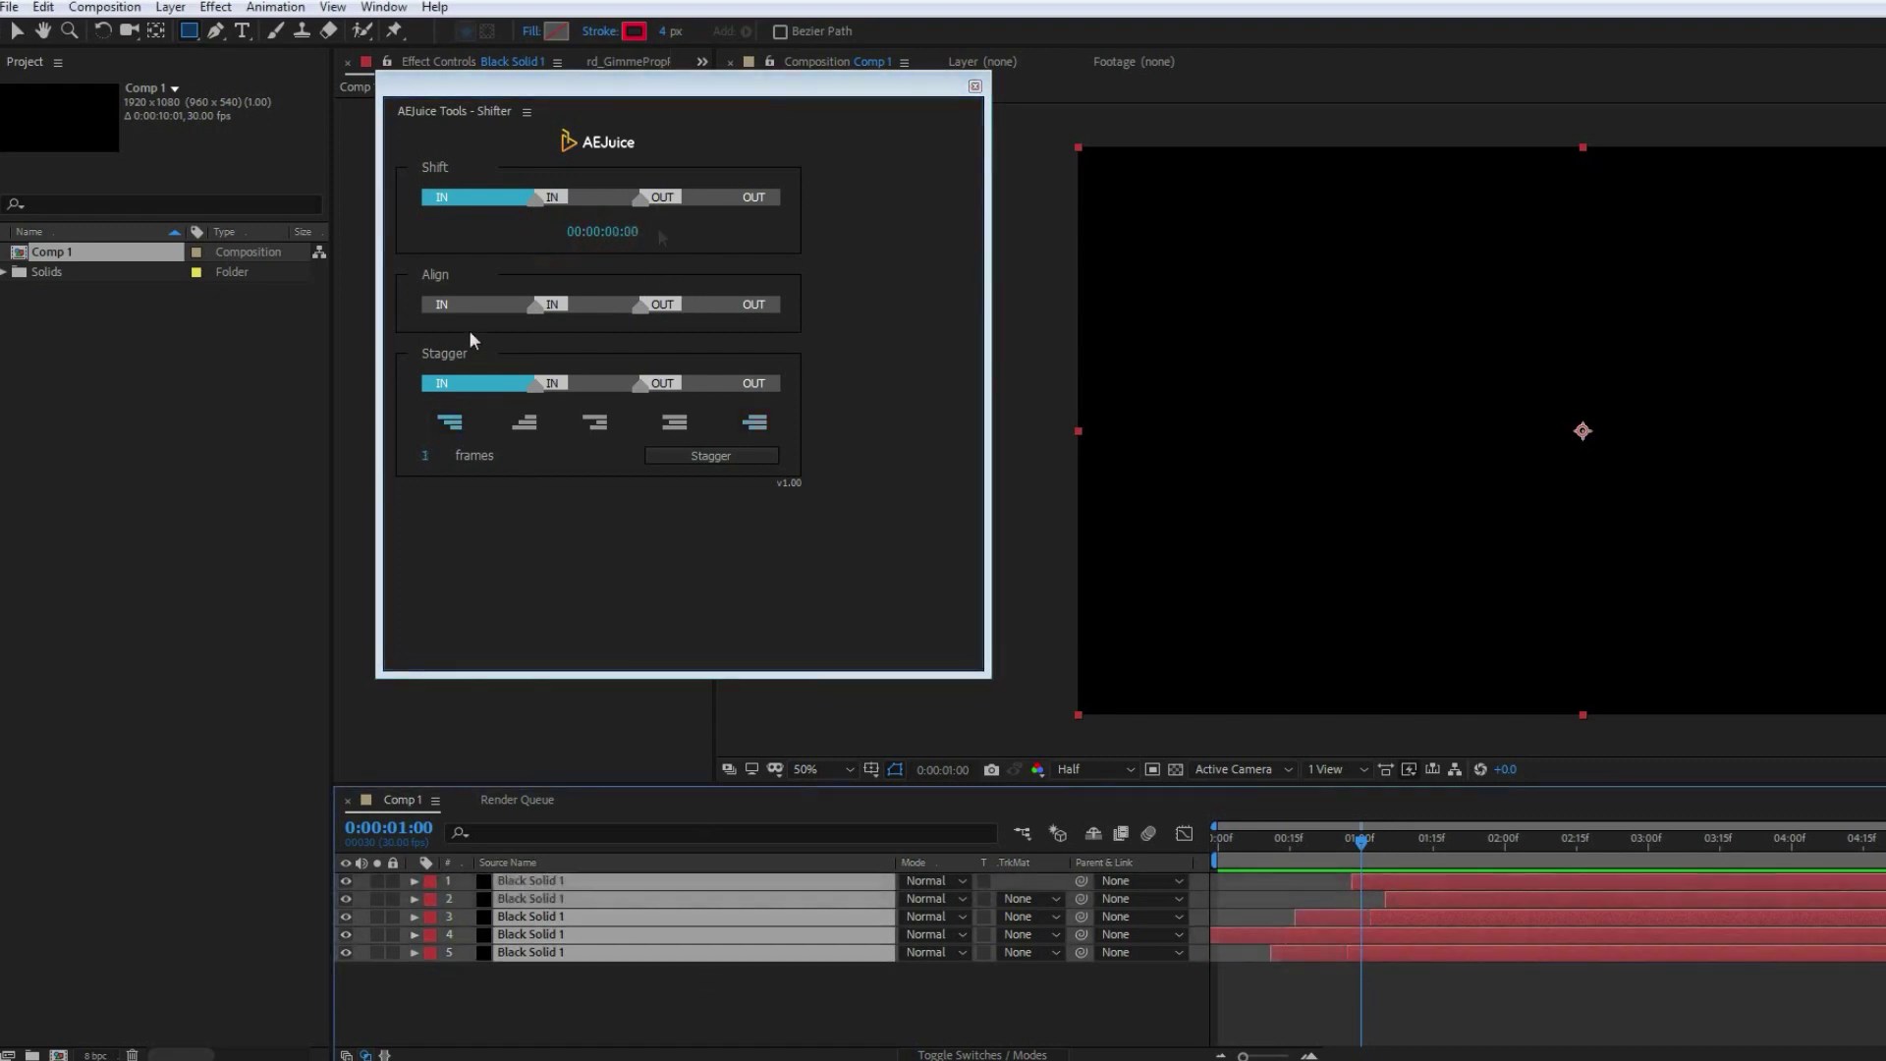
click(527, 422)
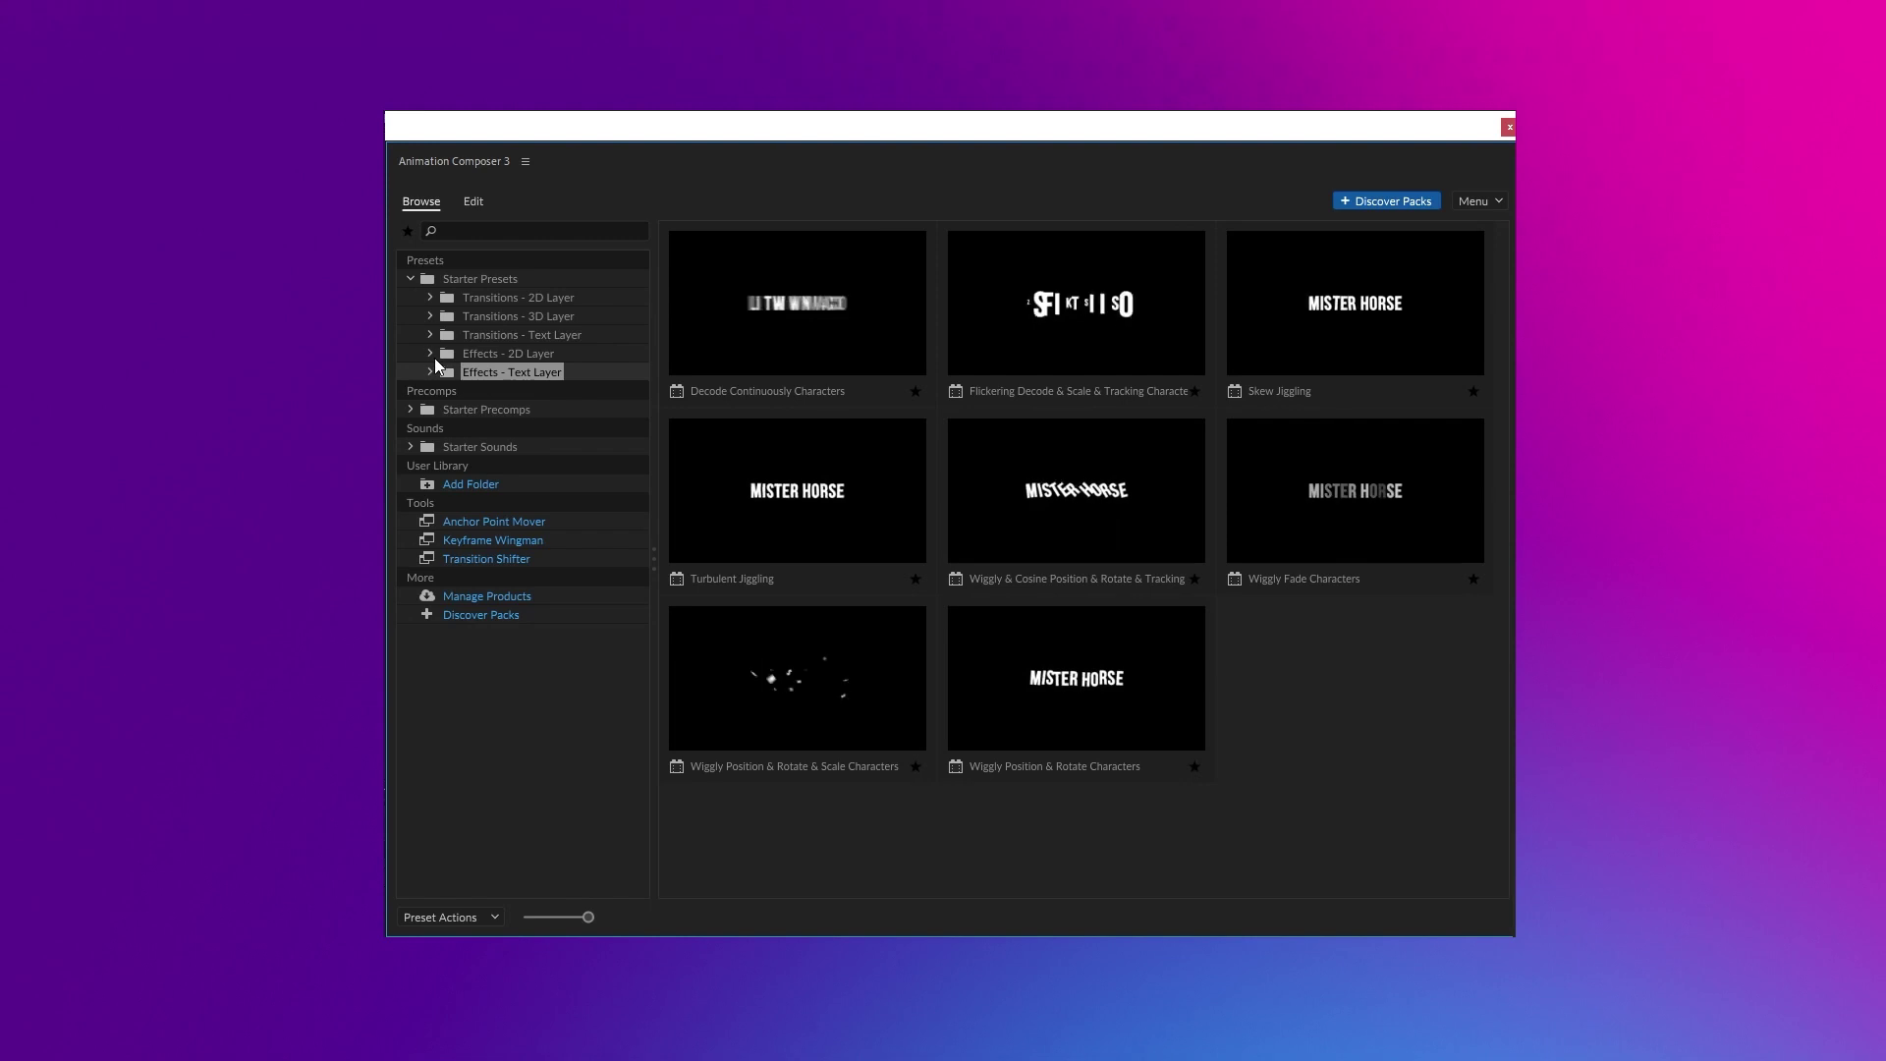
Step: Browse the Transitions and Effects preset folders in Animation Composer 3, ending on Starter Precomps > Transitions
click(496, 300)
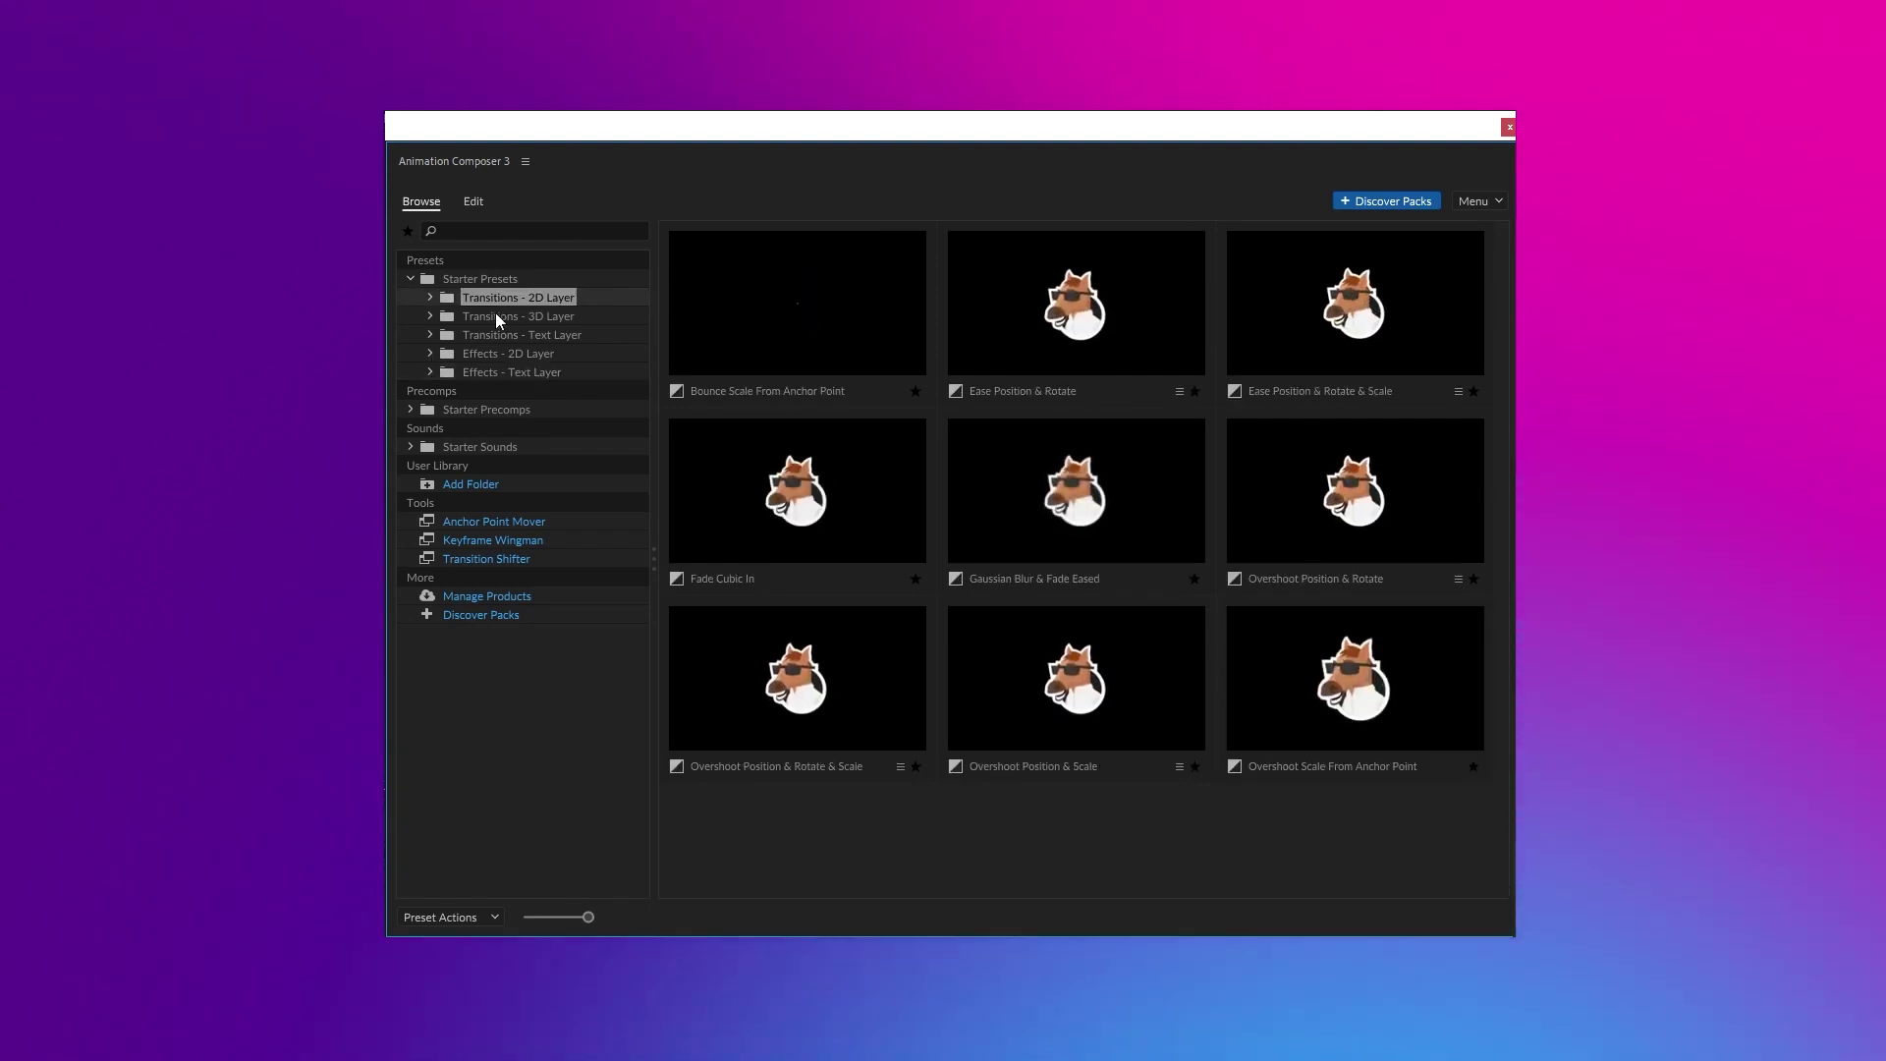
click(464, 338)
click(481, 358)
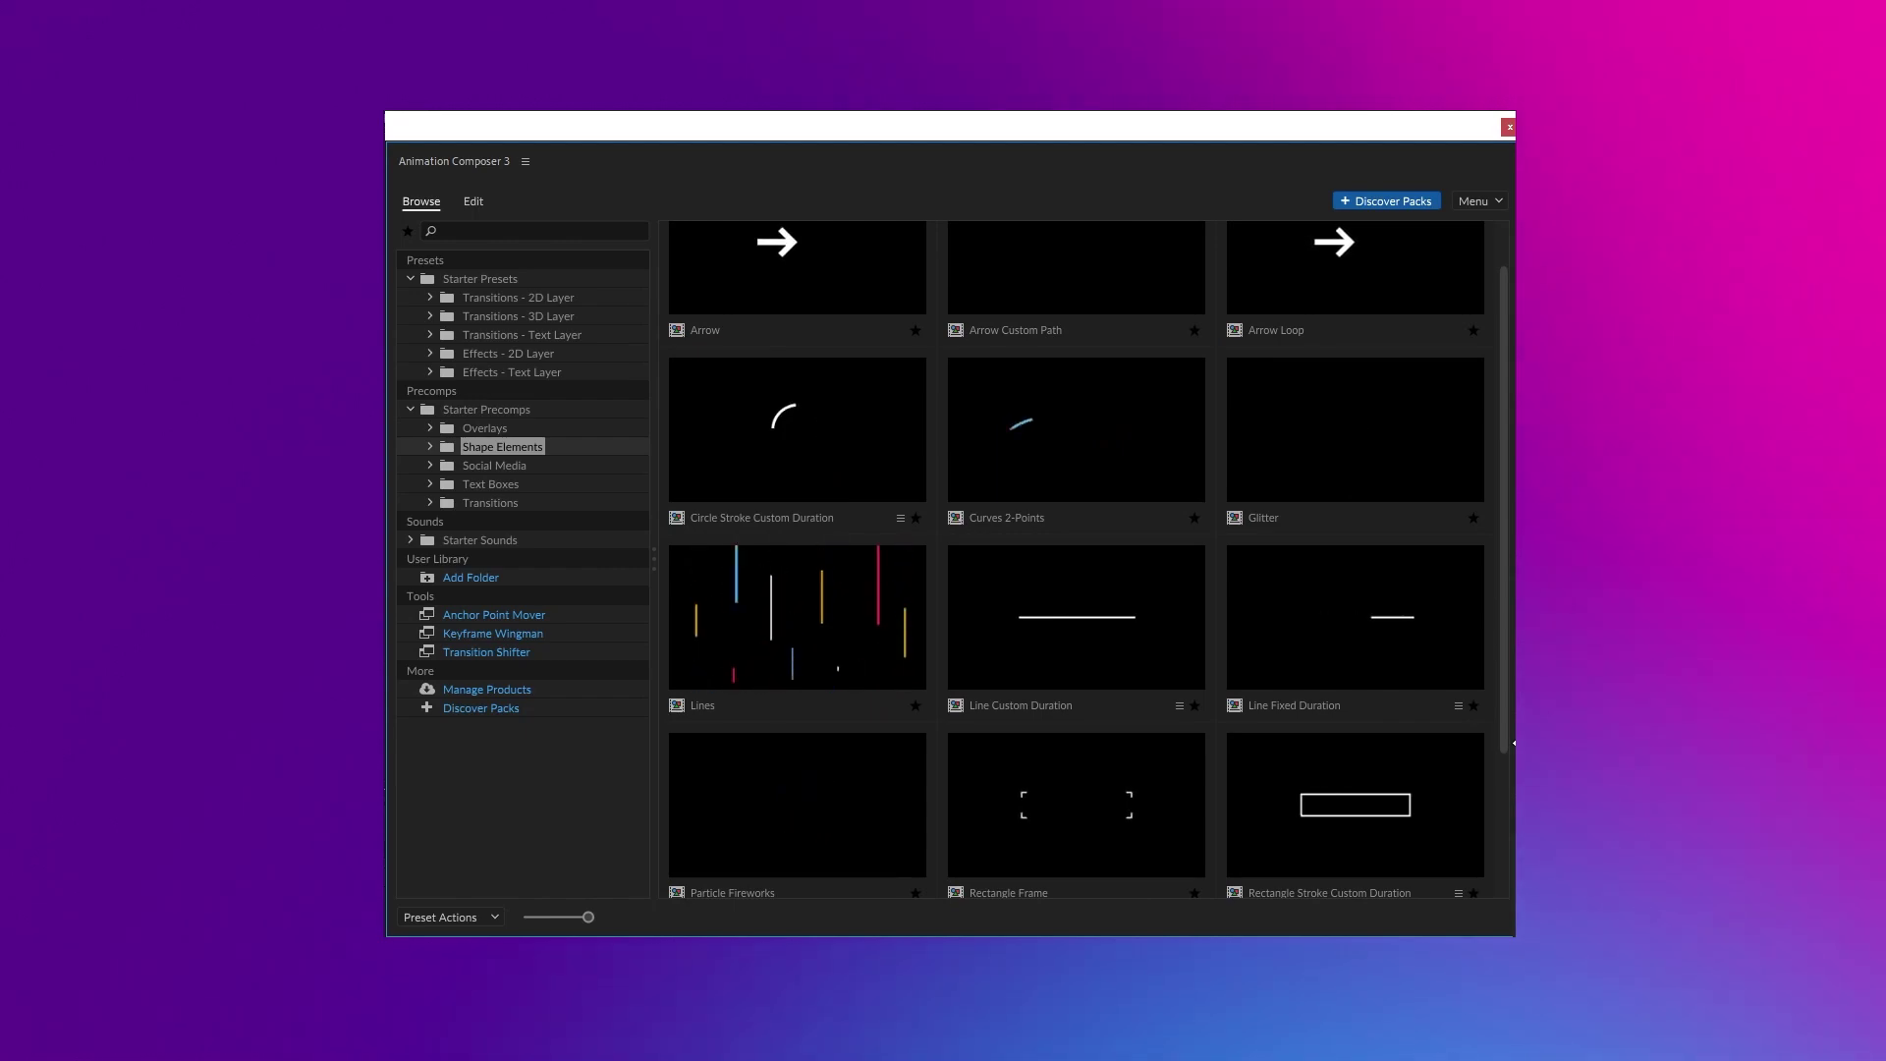
click(493, 502)
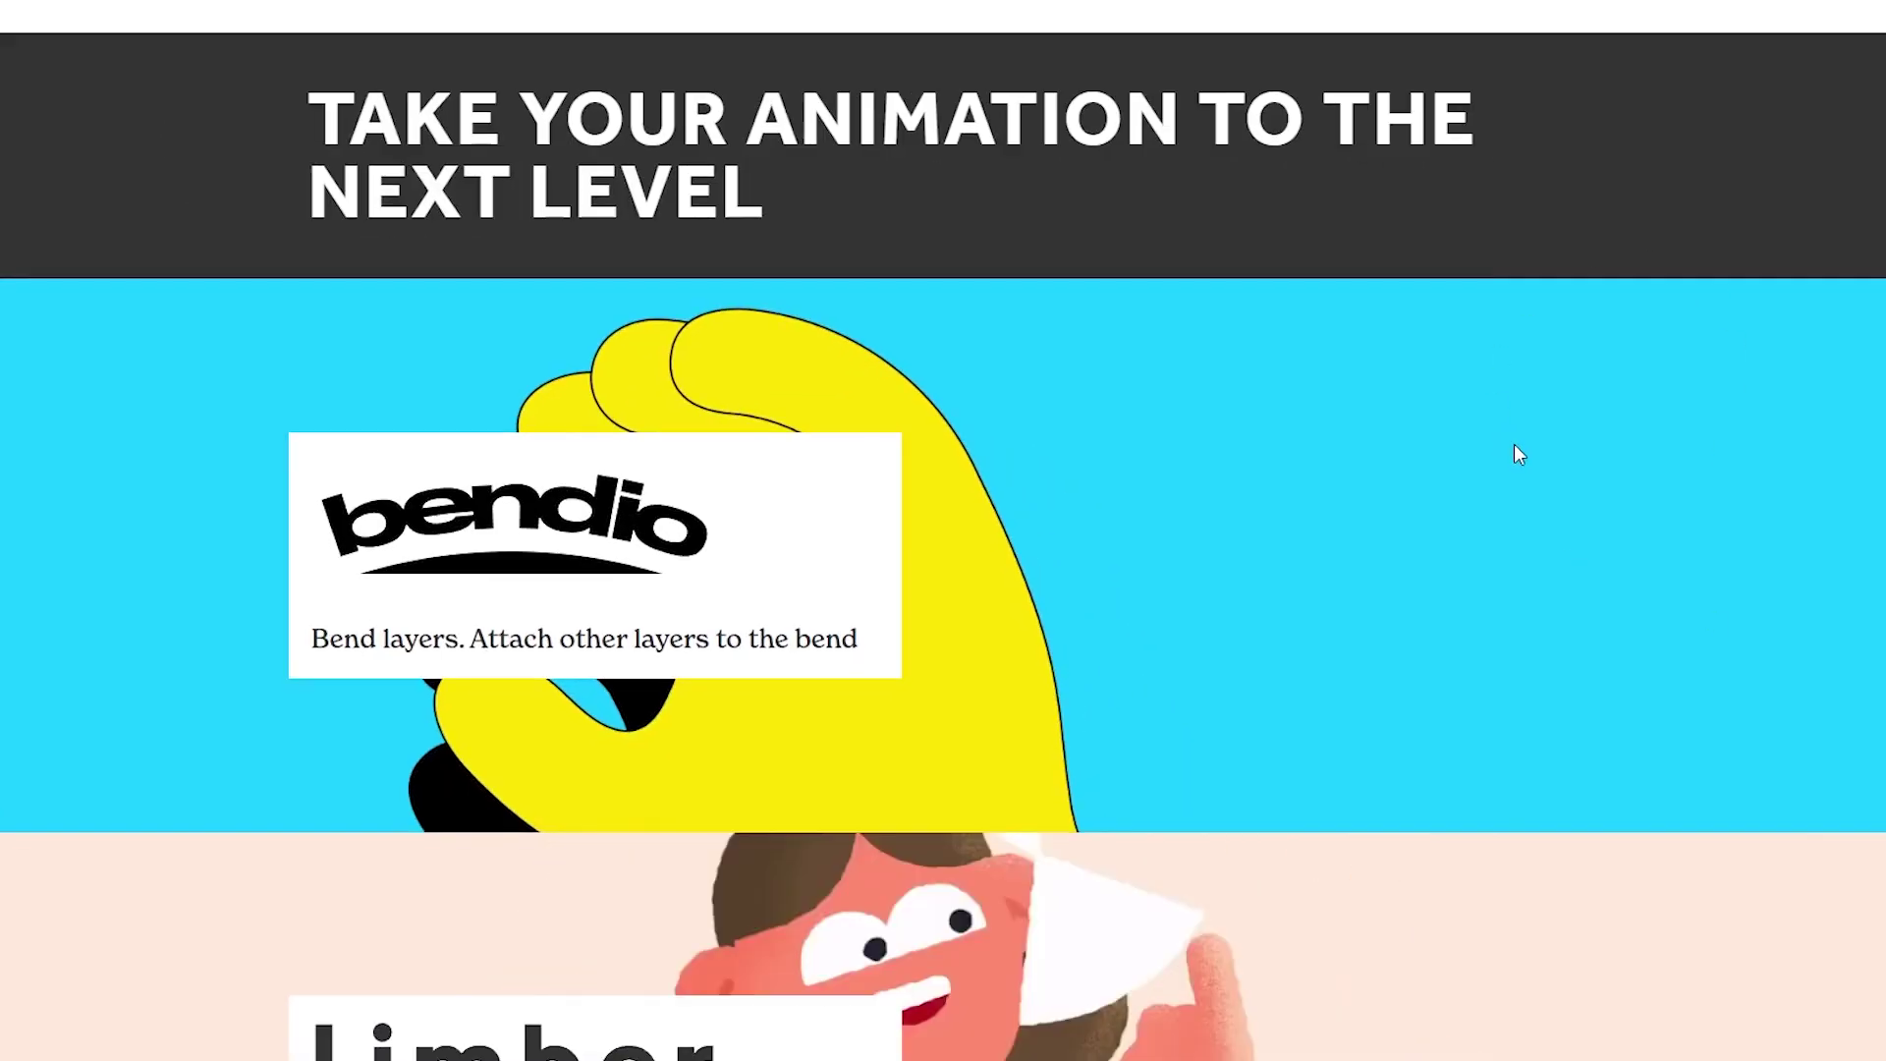
Step: Go to Animatable's Freebies page and open the Project Files download listing of Limber character rigs
scroll(1513, 444, down, 3)
scroll(1513, 444, up, 3)
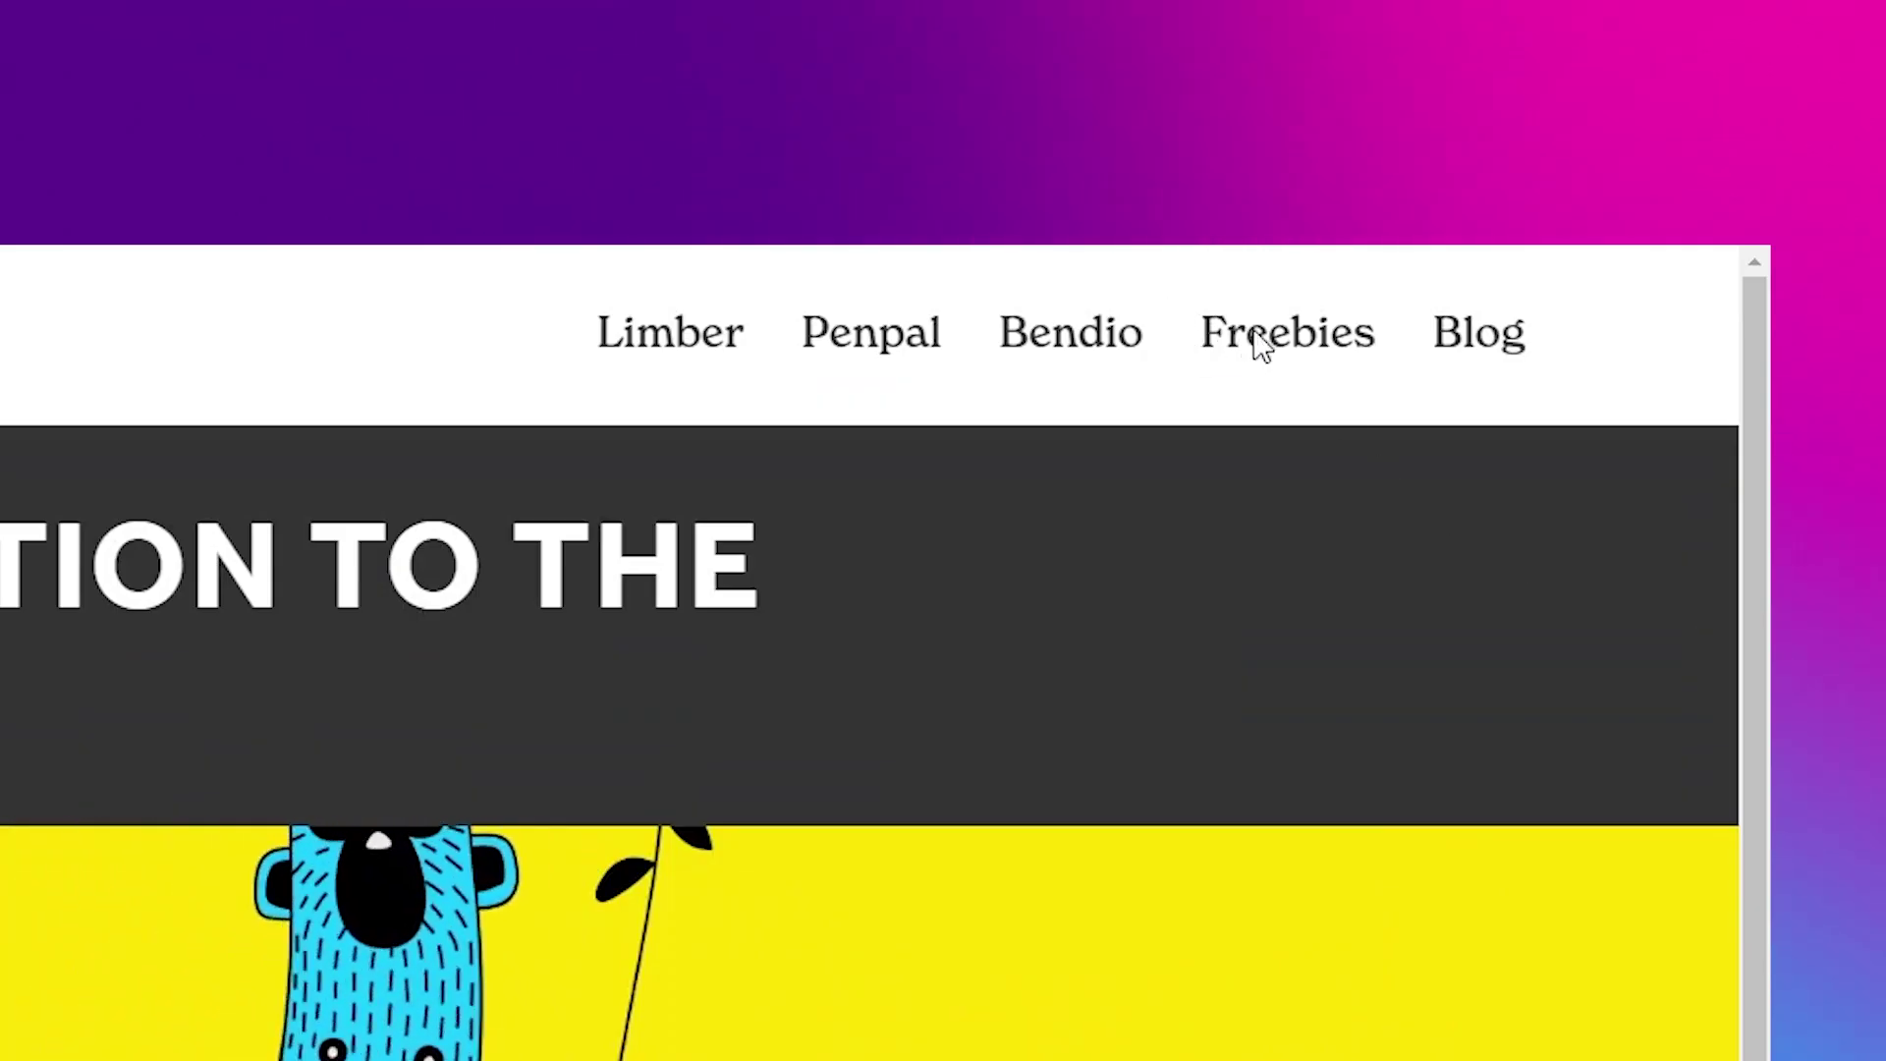
click(1259, 344)
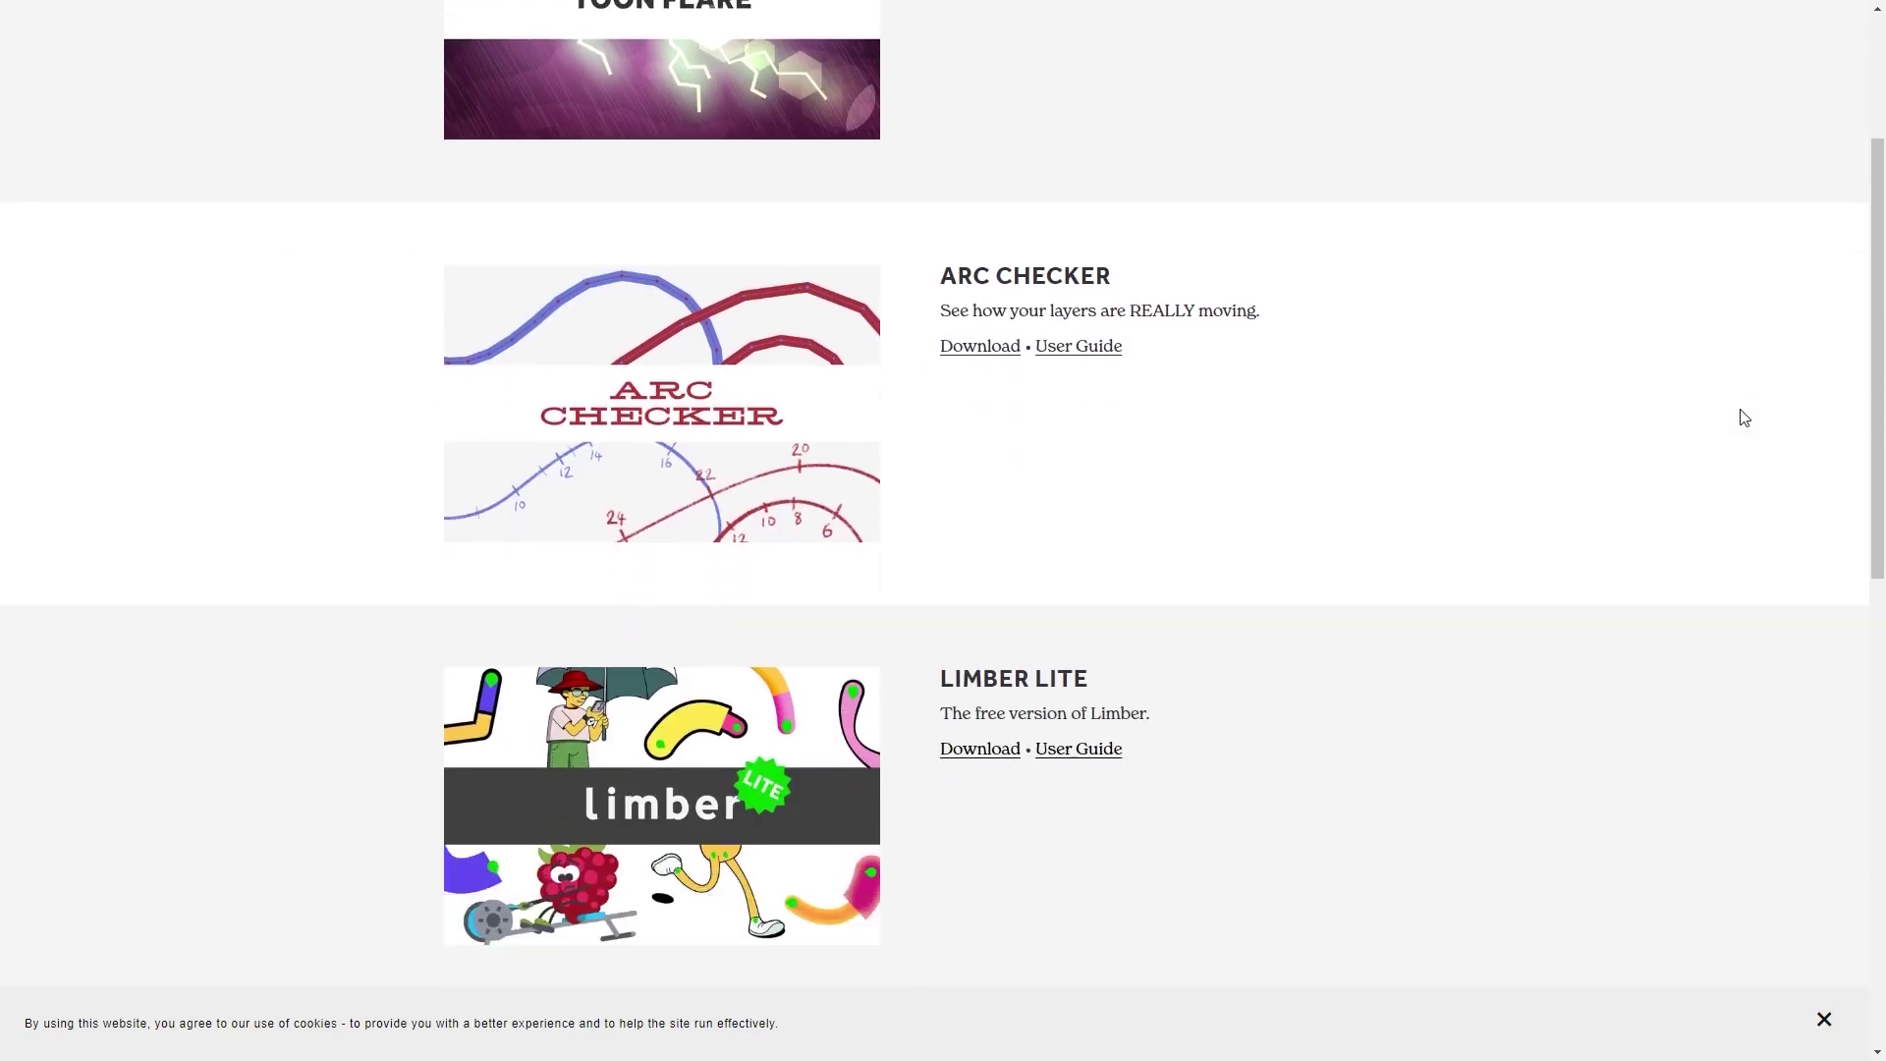
scroll(1744, 418, down, 4)
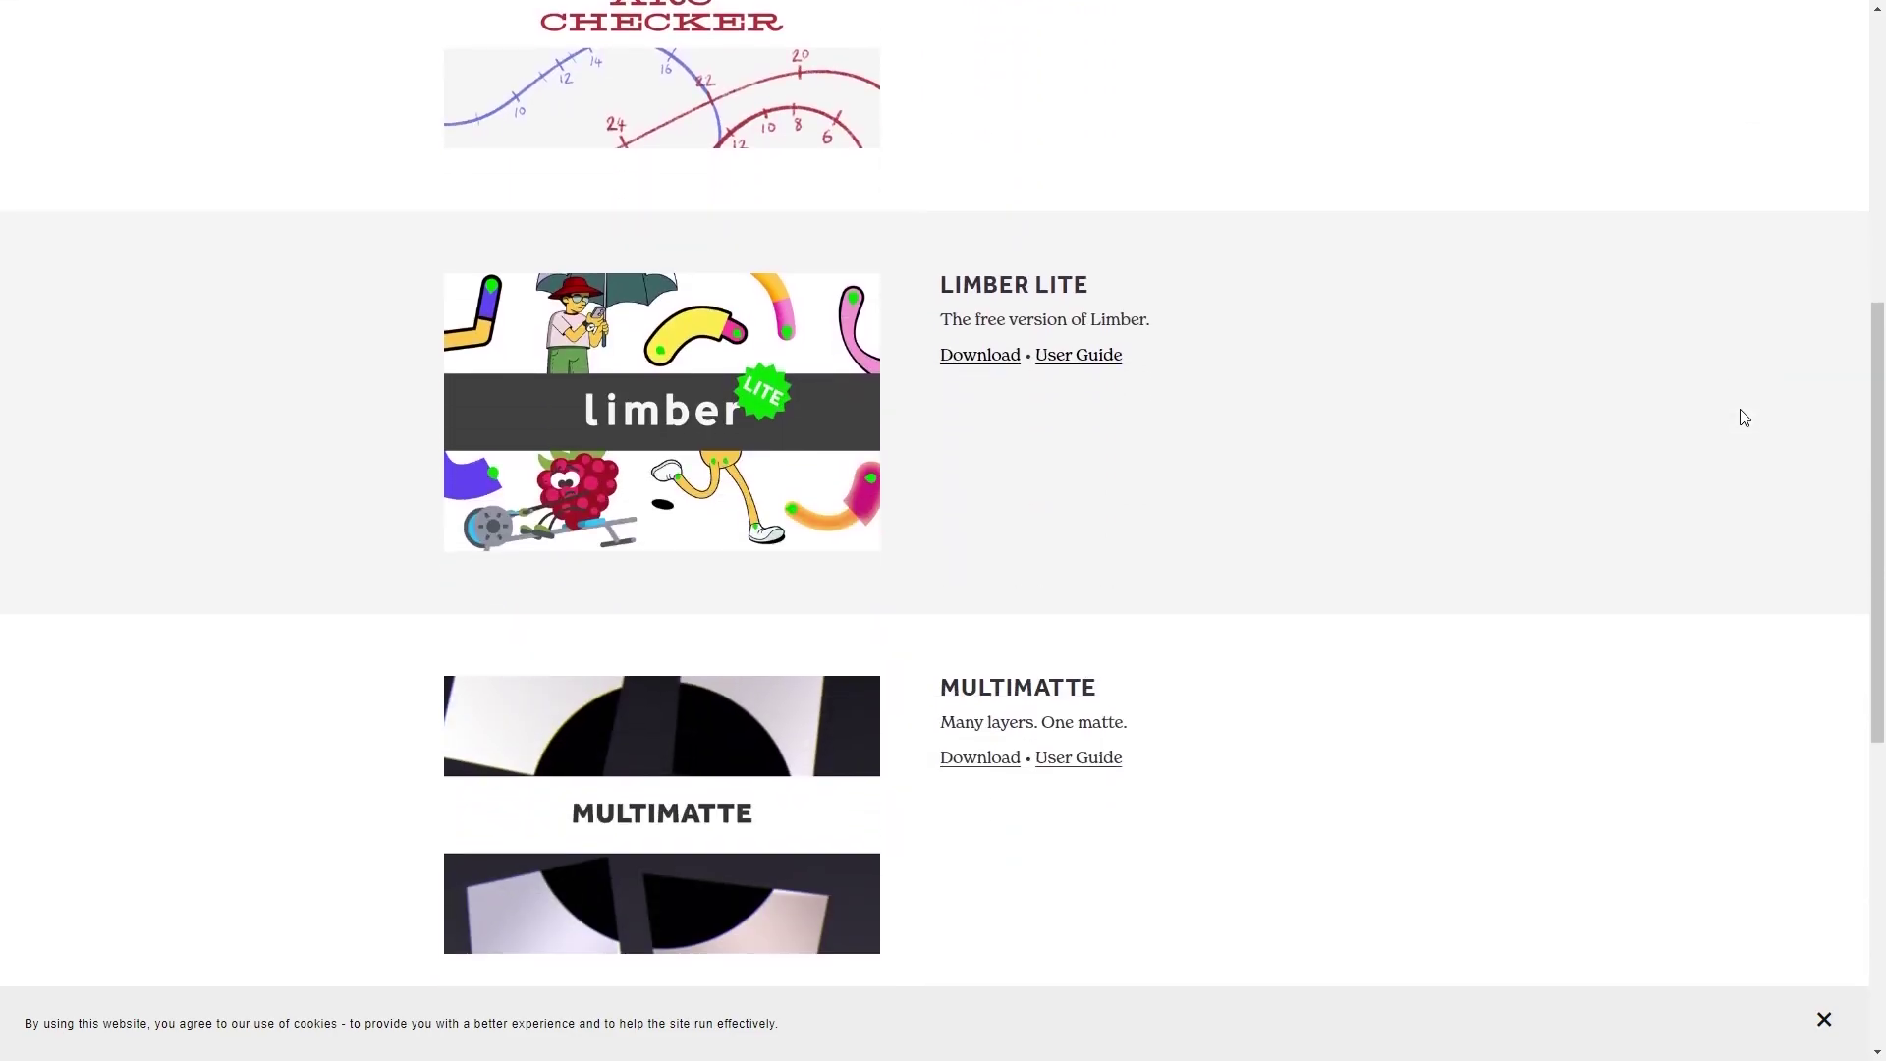
scroll(1744, 417, down, 6)
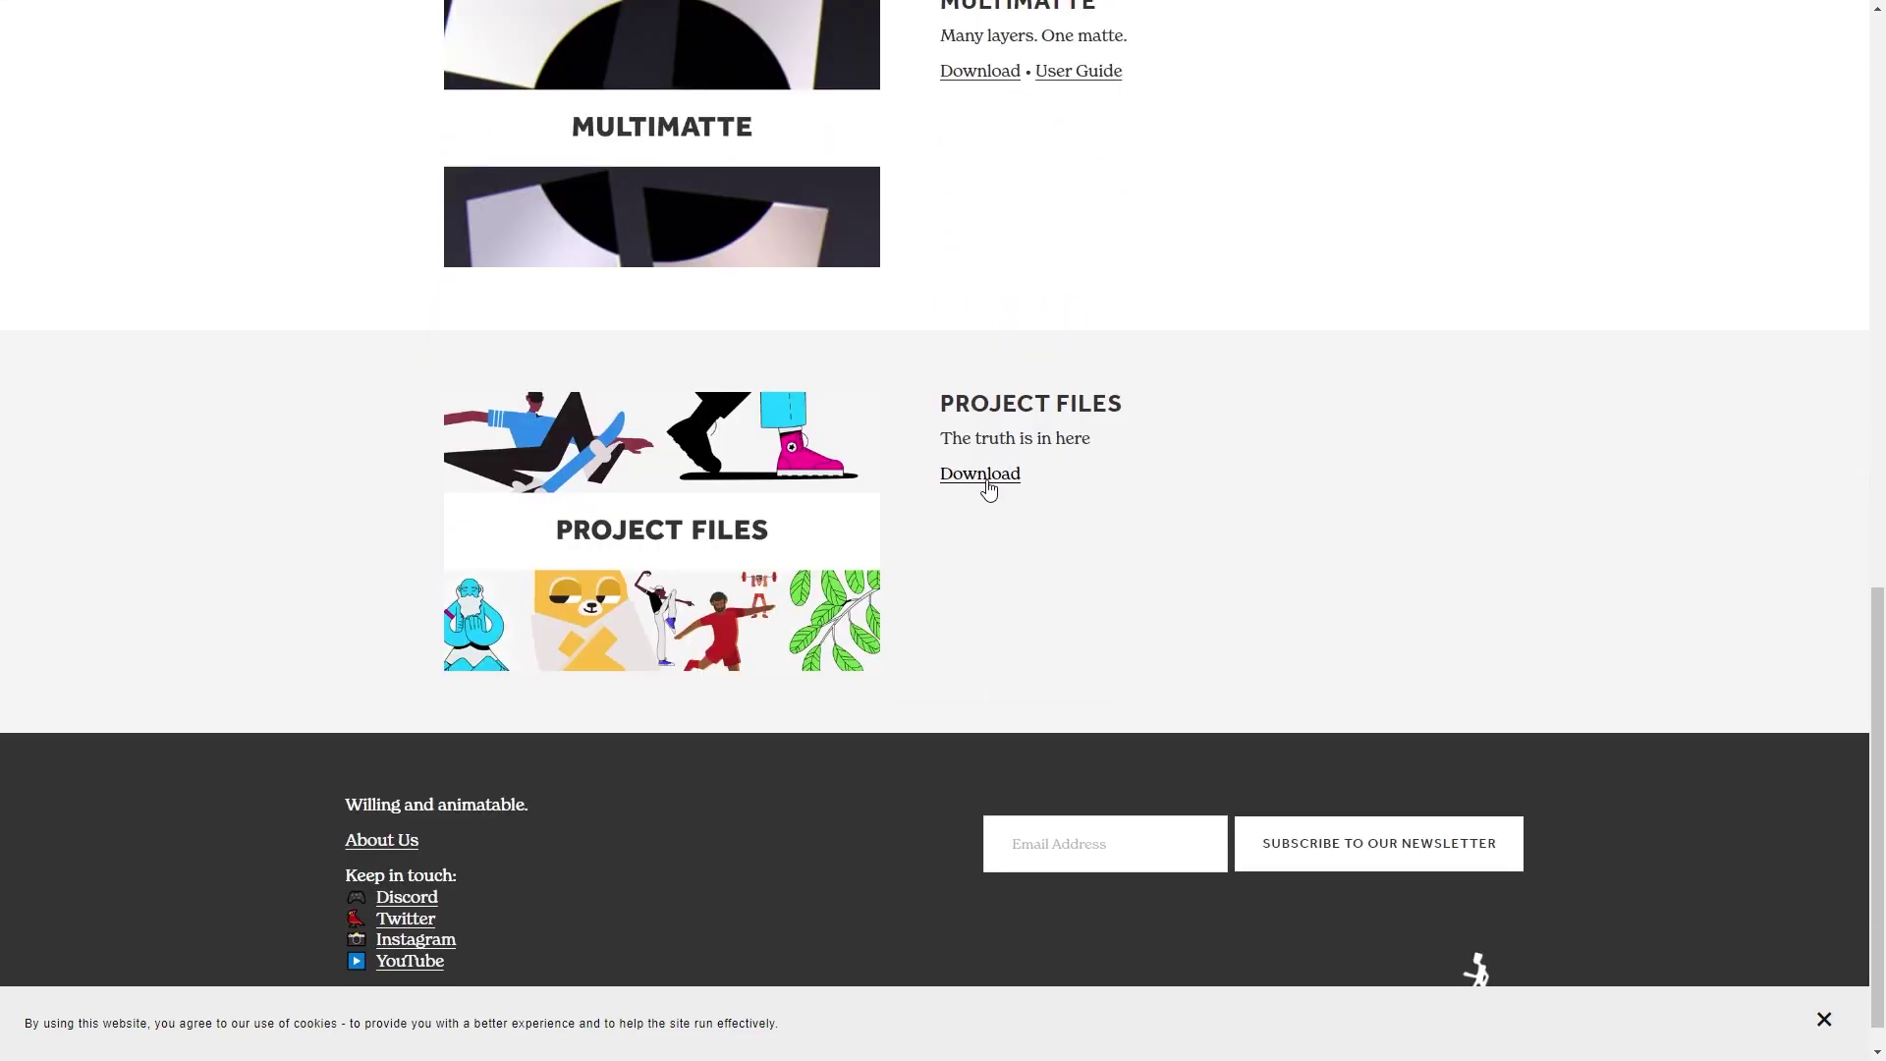
click(830, 517)
scroll(1840, 518, down, 9)
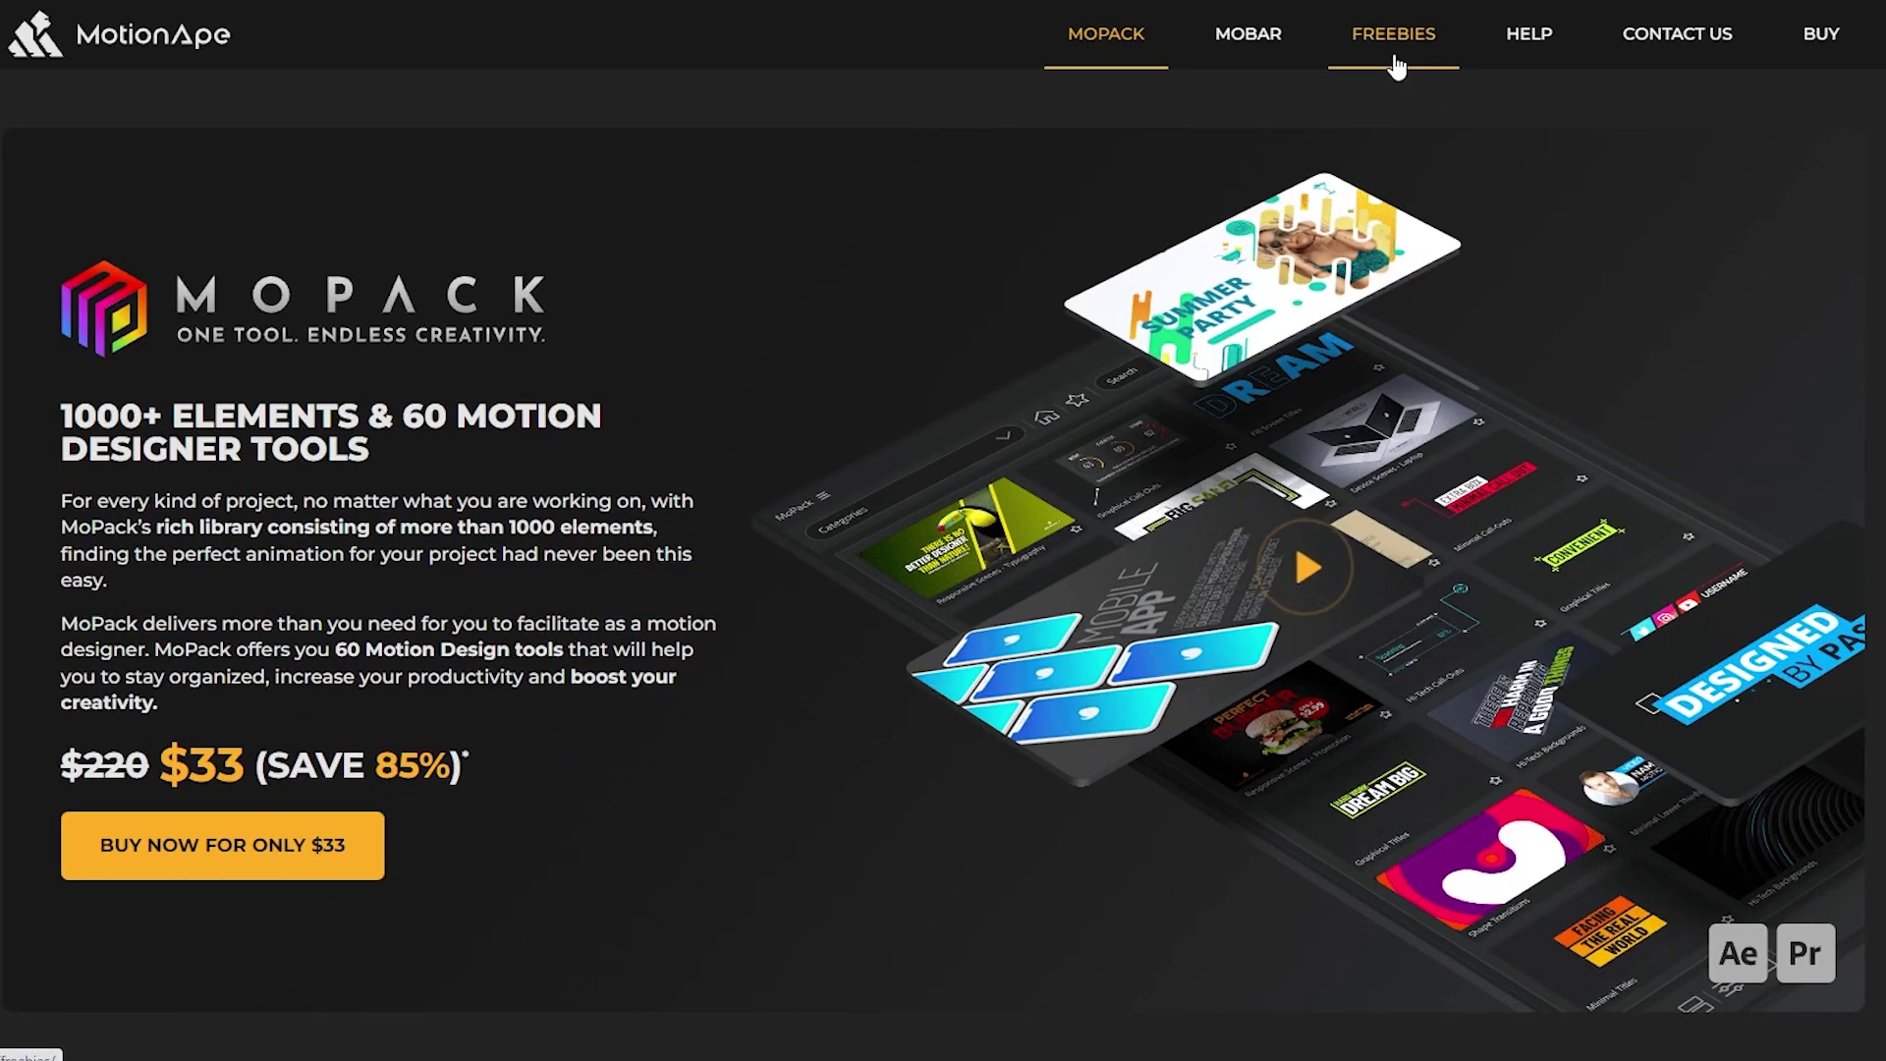
Step: Switch from MotionApe's MoPack page to its FREEBIES section
click(1395, 40)
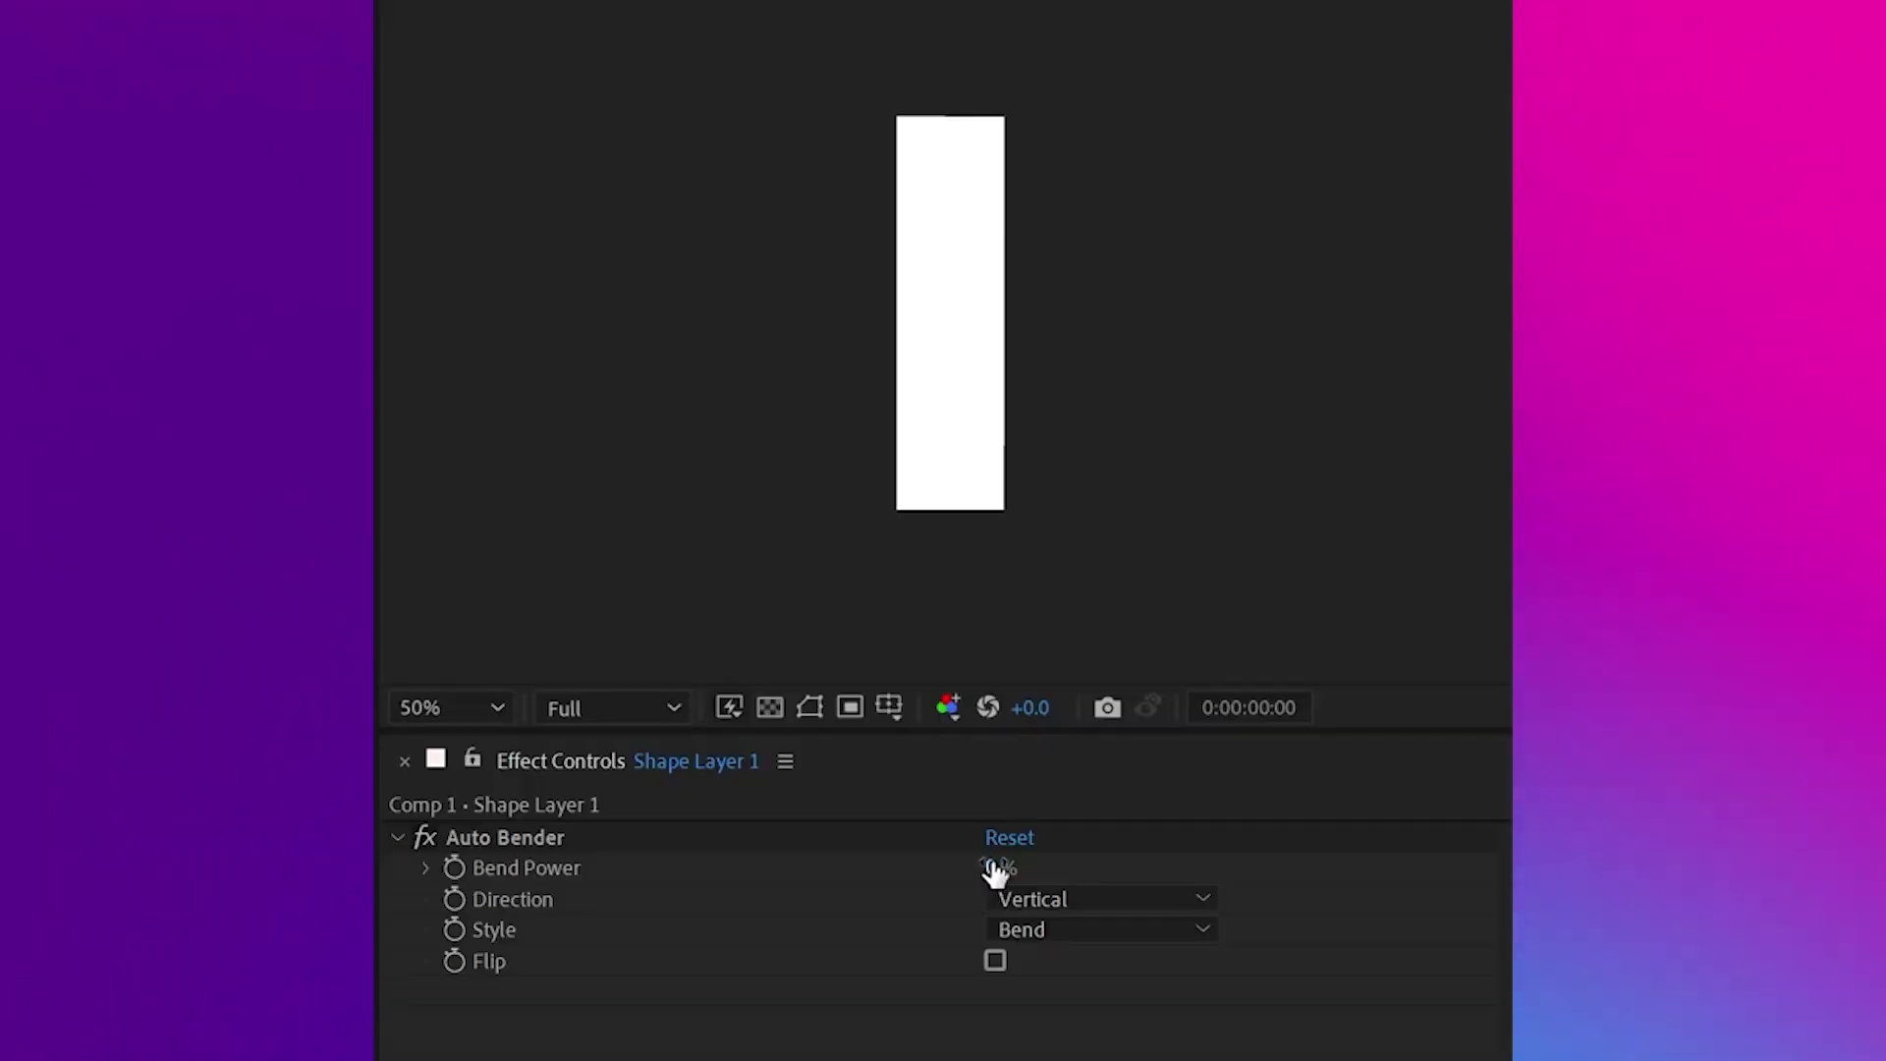
Step: Curve the white bar via Auto Bender's Bend Power, apply the Master folder structure, and duplicate Upper and Base layers
drag(993, 871, 806, 886)
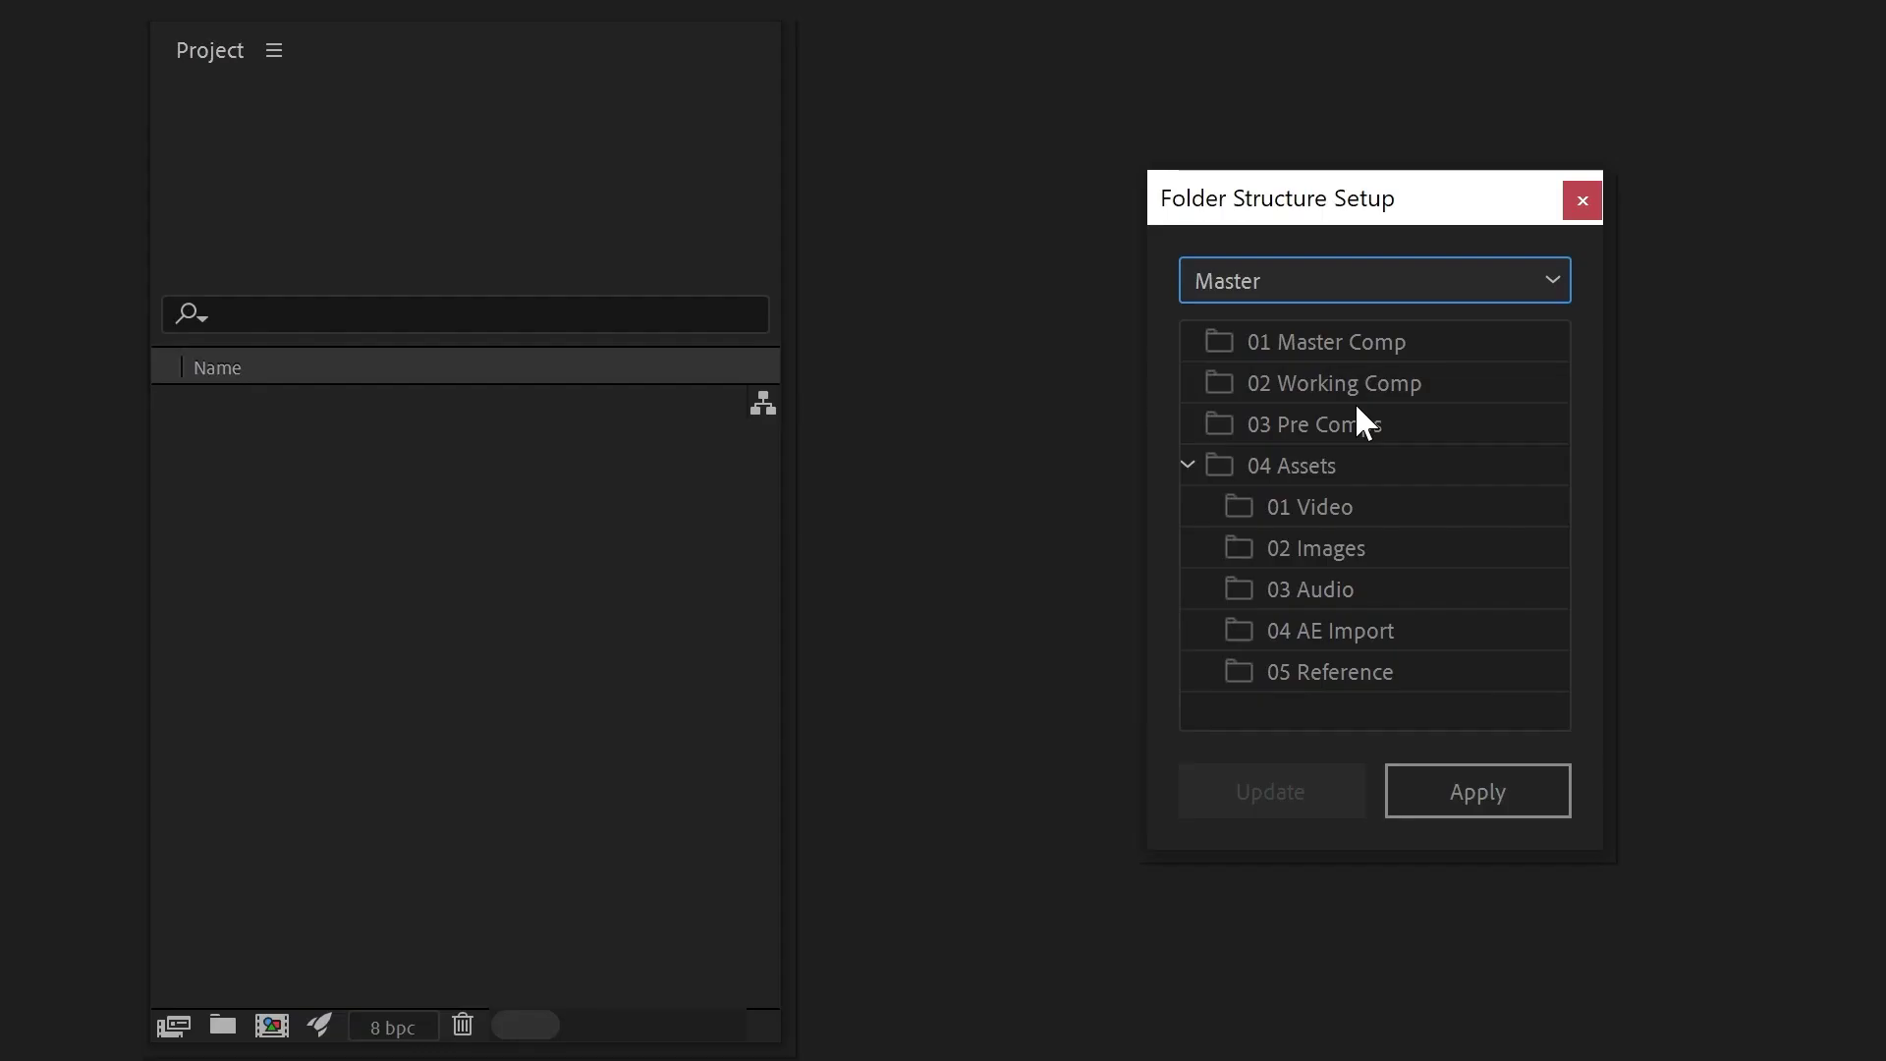
click(1489, 776)
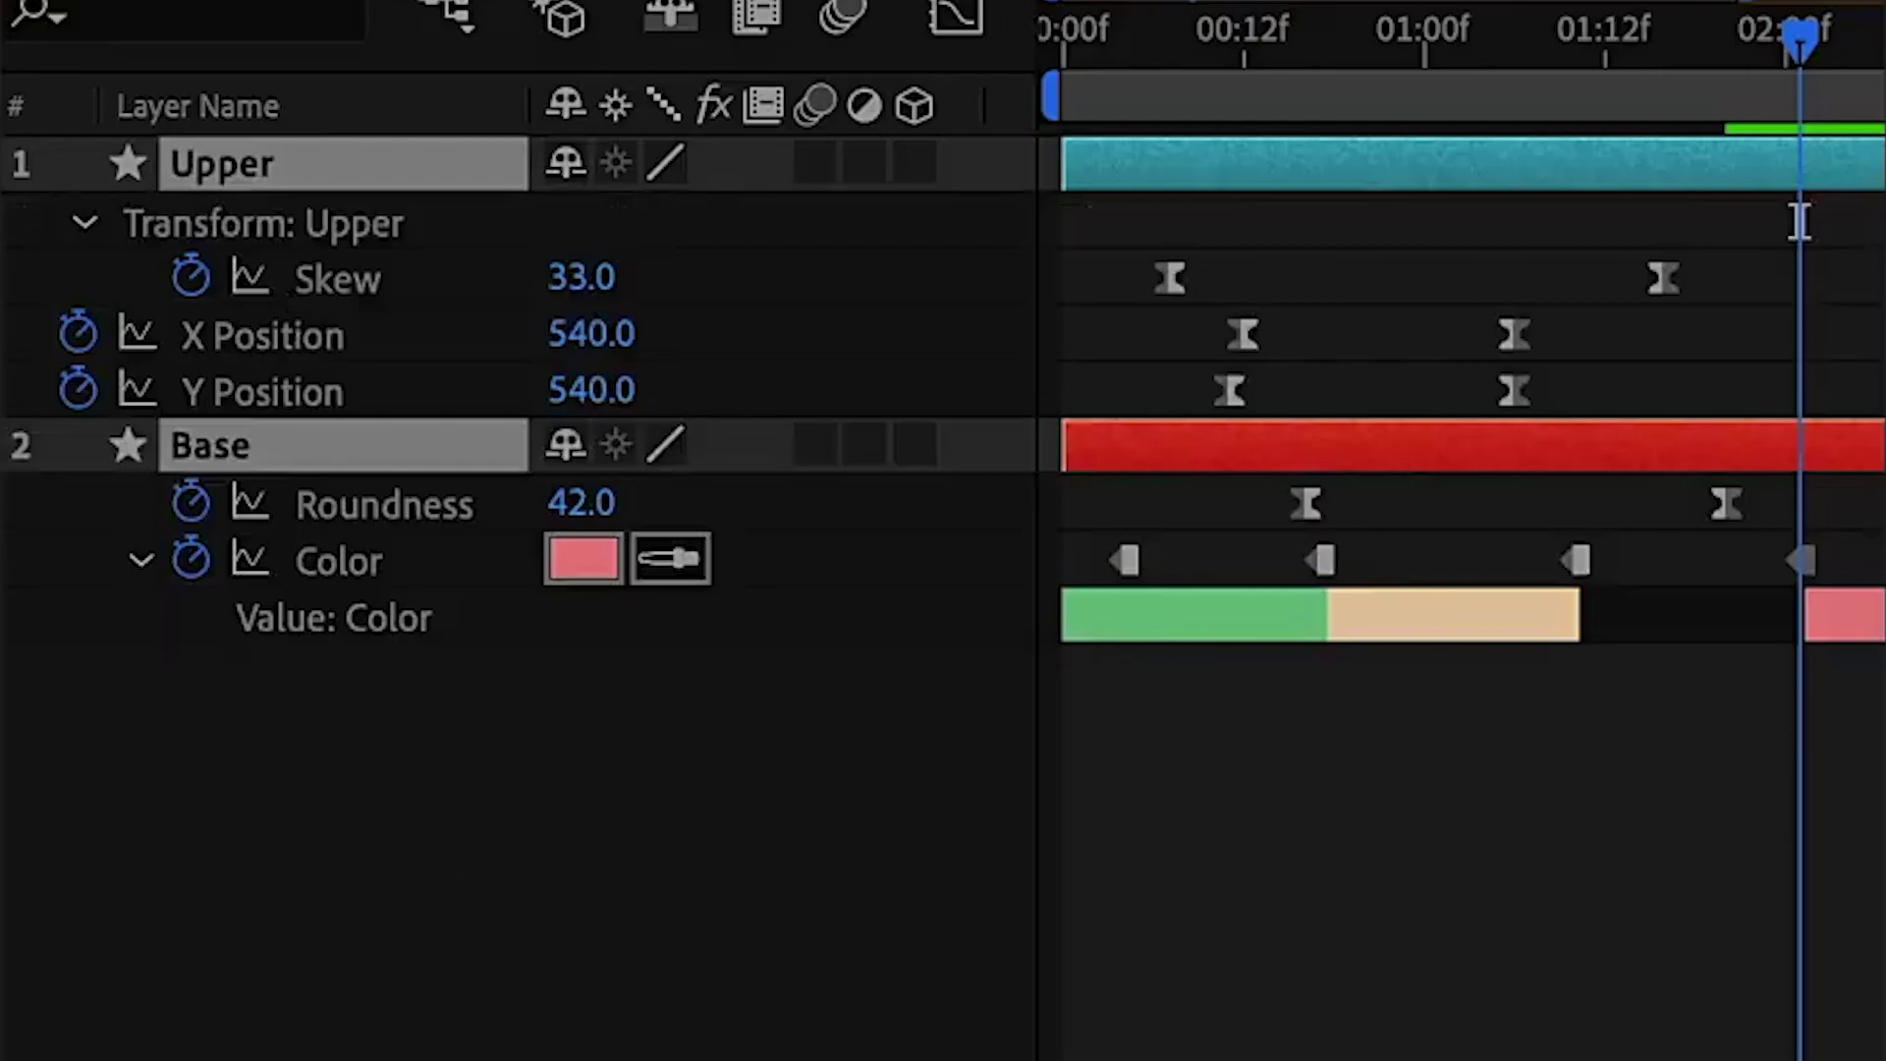
key(ctrl+d)
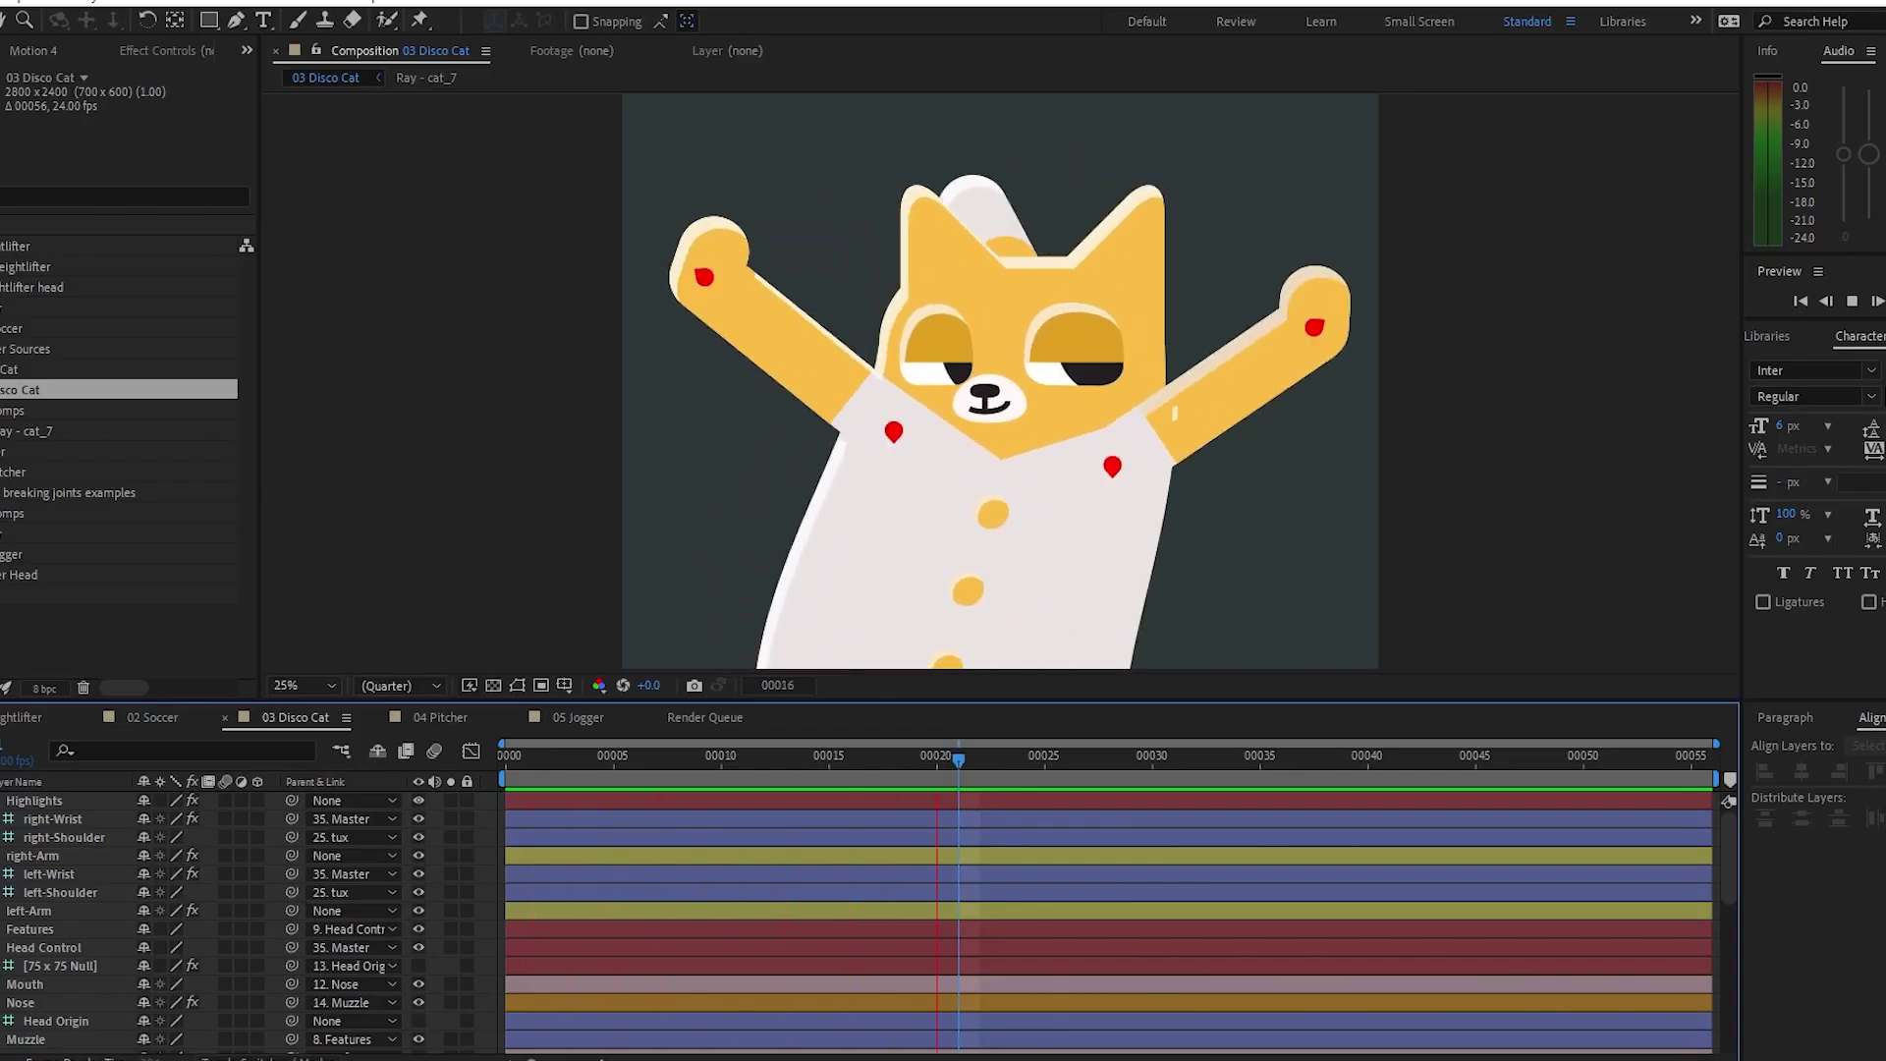